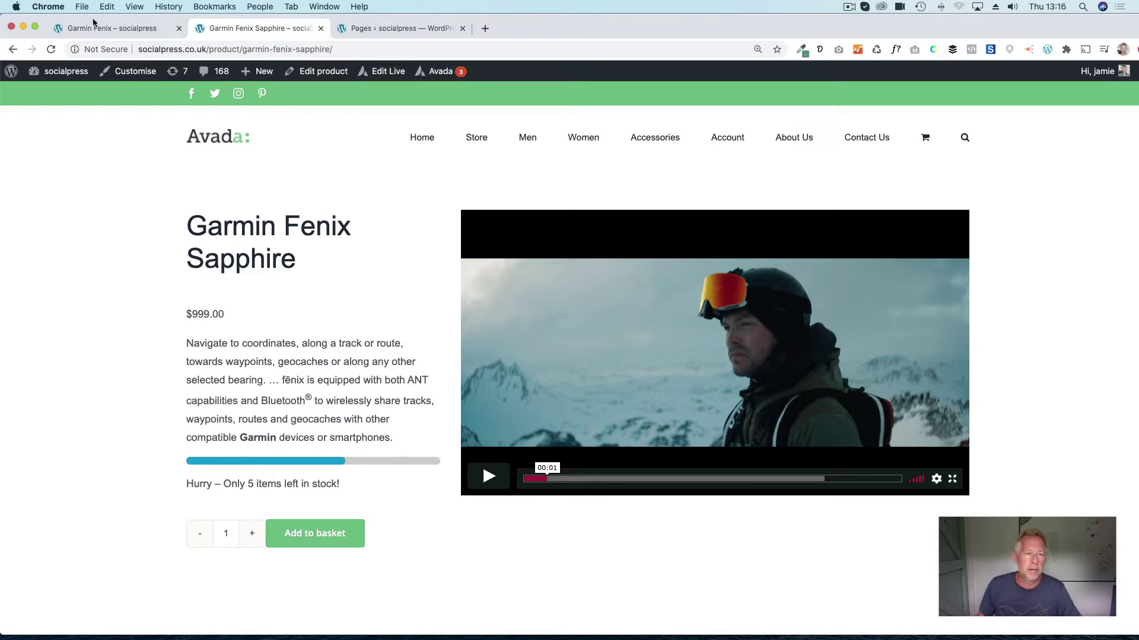
Review the default Garmin Fenix product page, check its product editor, and return to the live page.
left_click(112, 28)
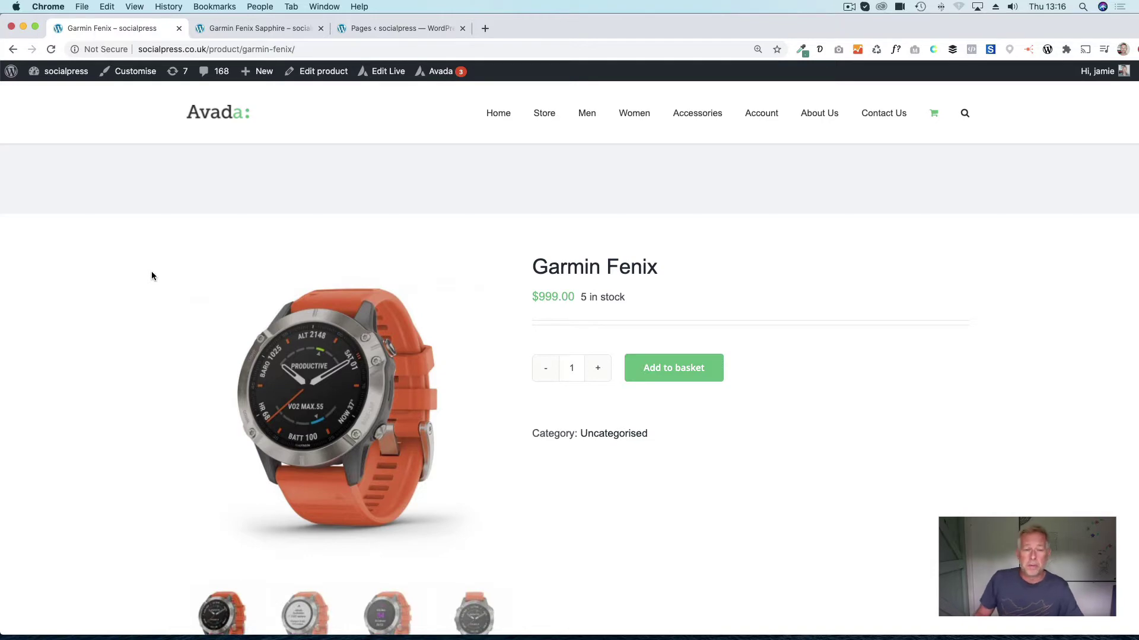
scroll(171, 344, "down", 5)
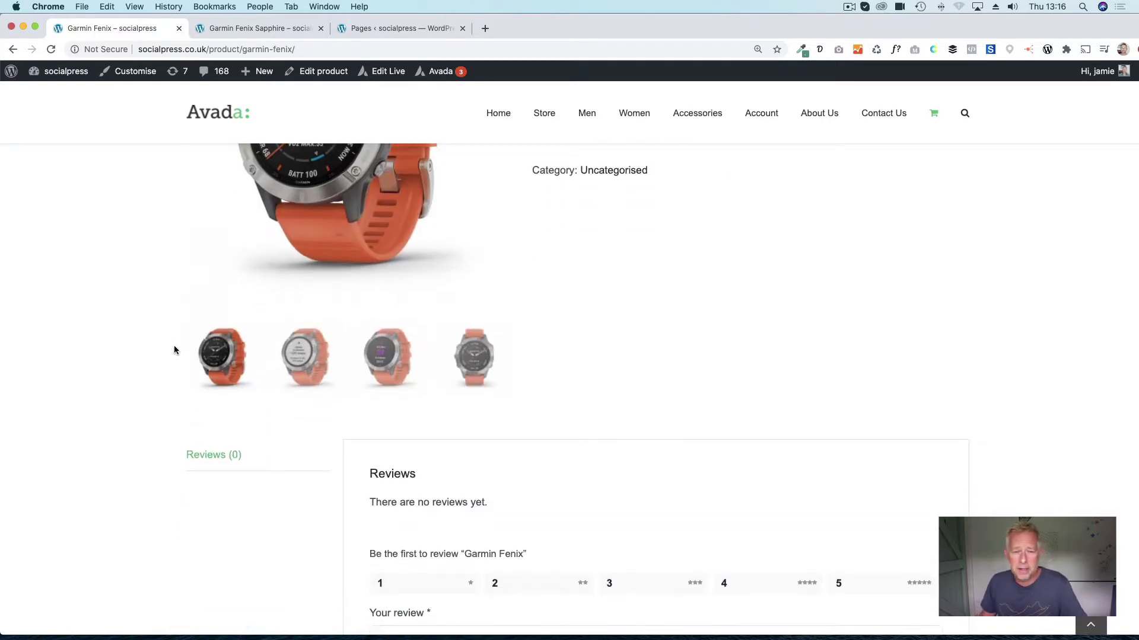
scroll(173, 346, "up", 4)
left_click(366, 78)
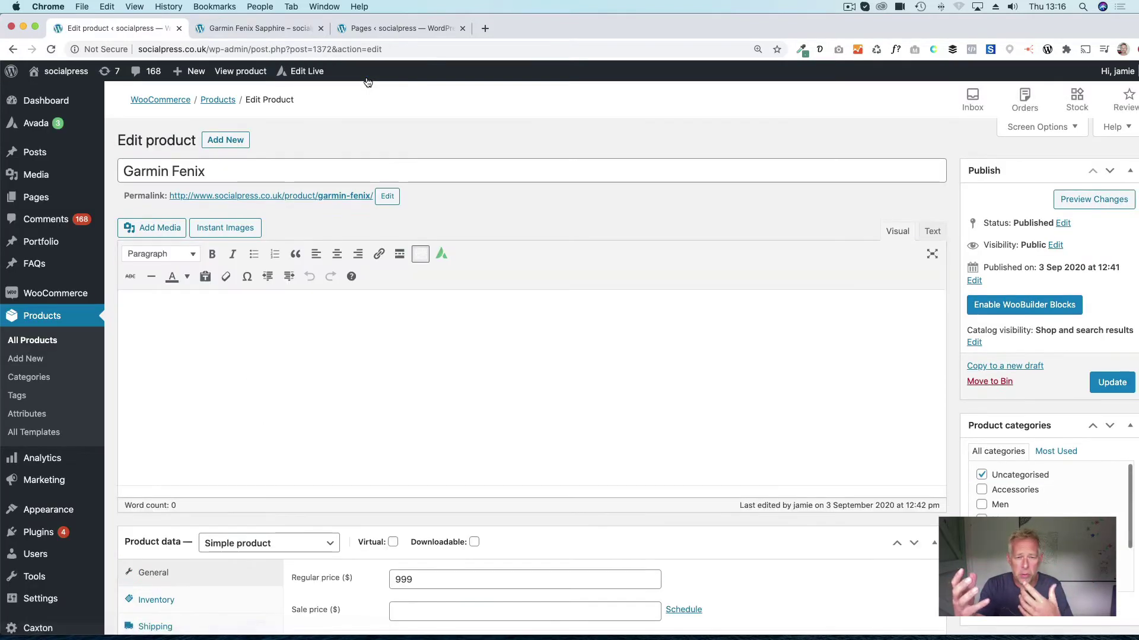
left_click(228, 74)
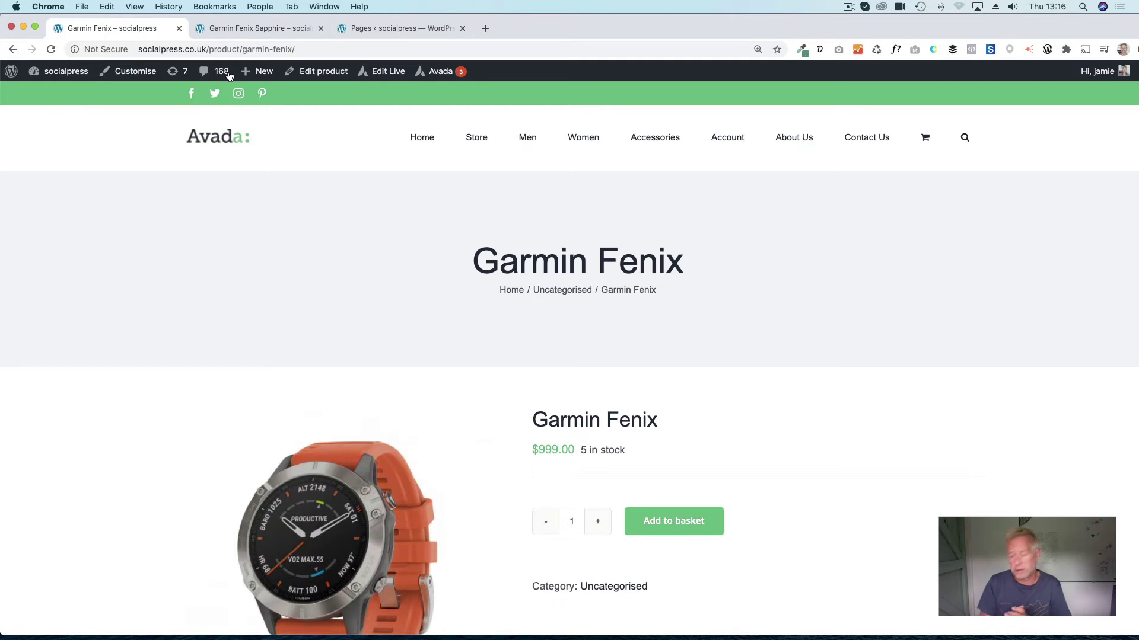
Examine the header section of the Garmin Fenix Sapphire page, briefly playing its video and checking the stock notice.
left_click(241, 31)
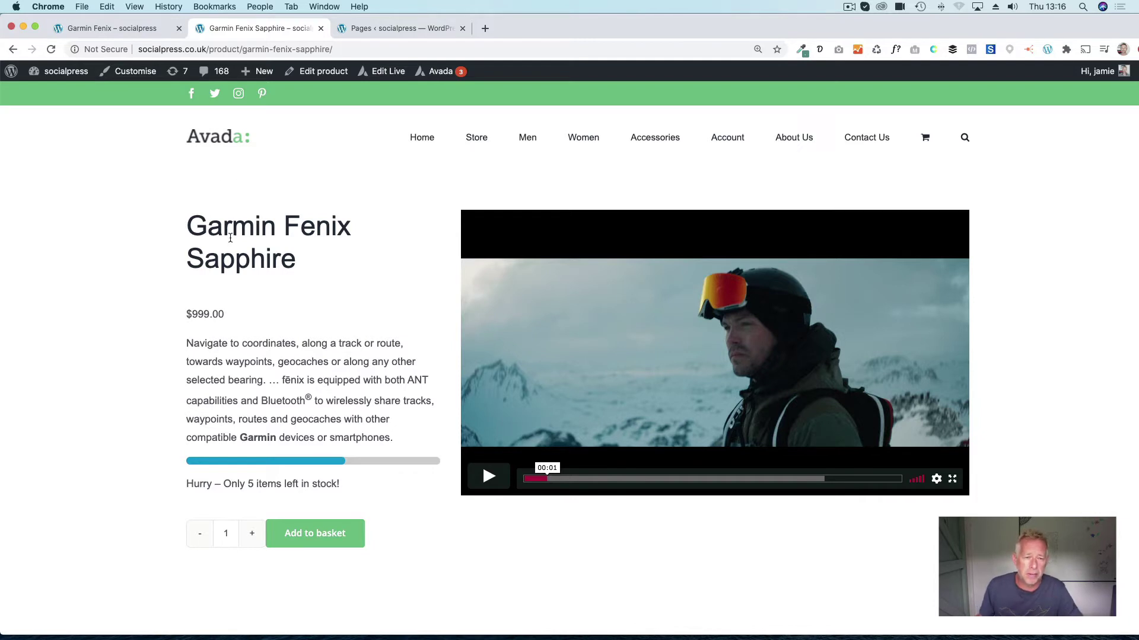
left_click(488, 477)
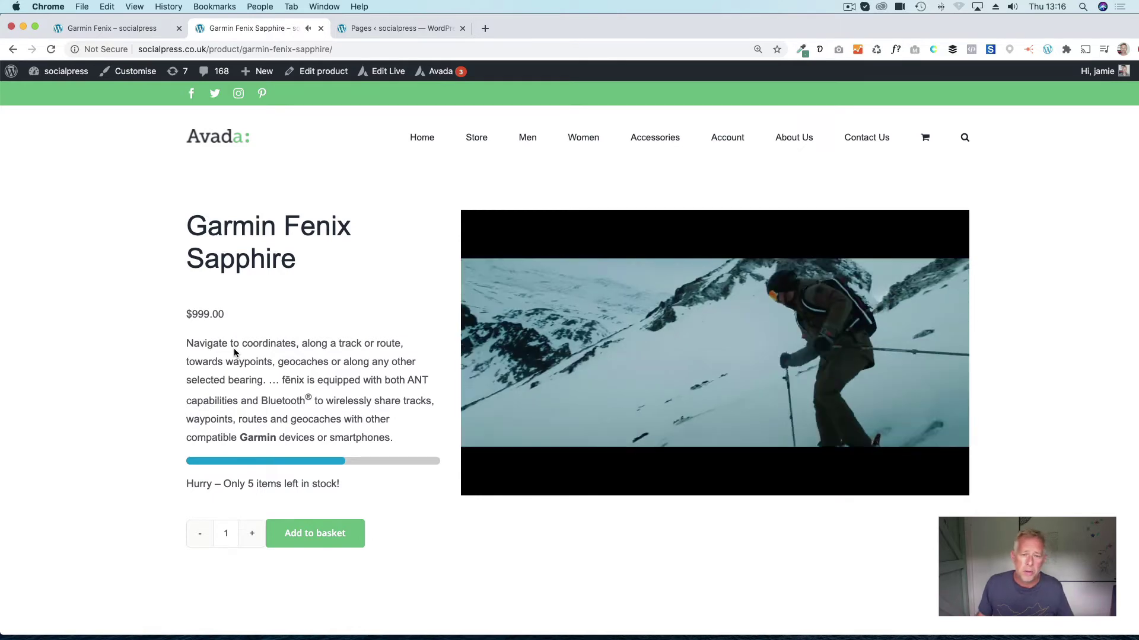
left_click(496, 485)
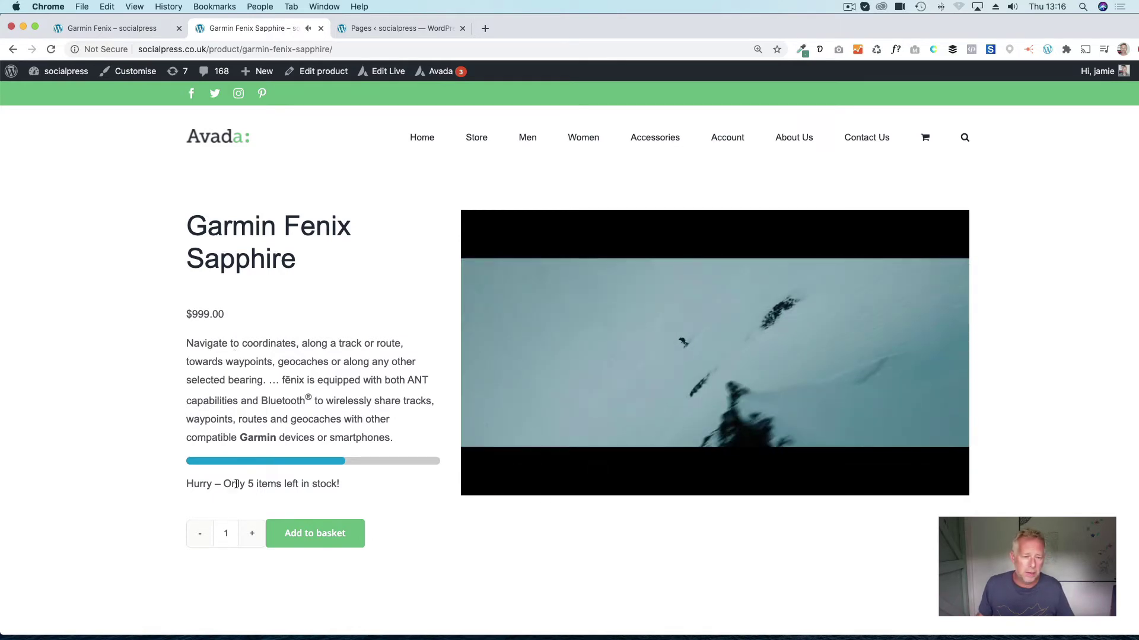
left_click_drag(346, 487, 237, 470)
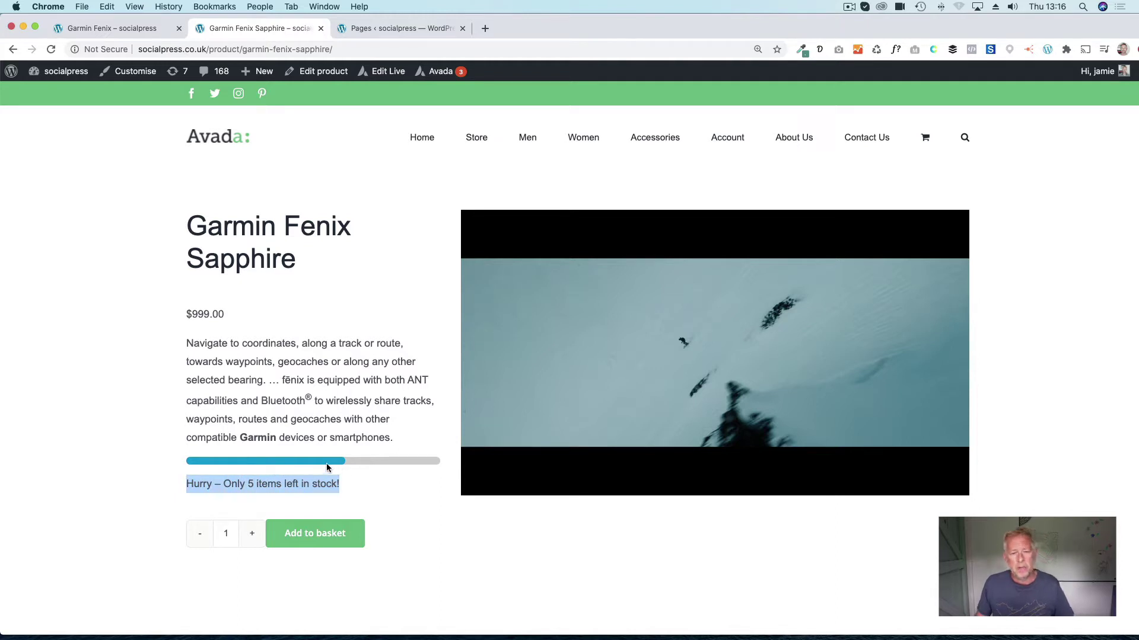
left_click(301, 478)
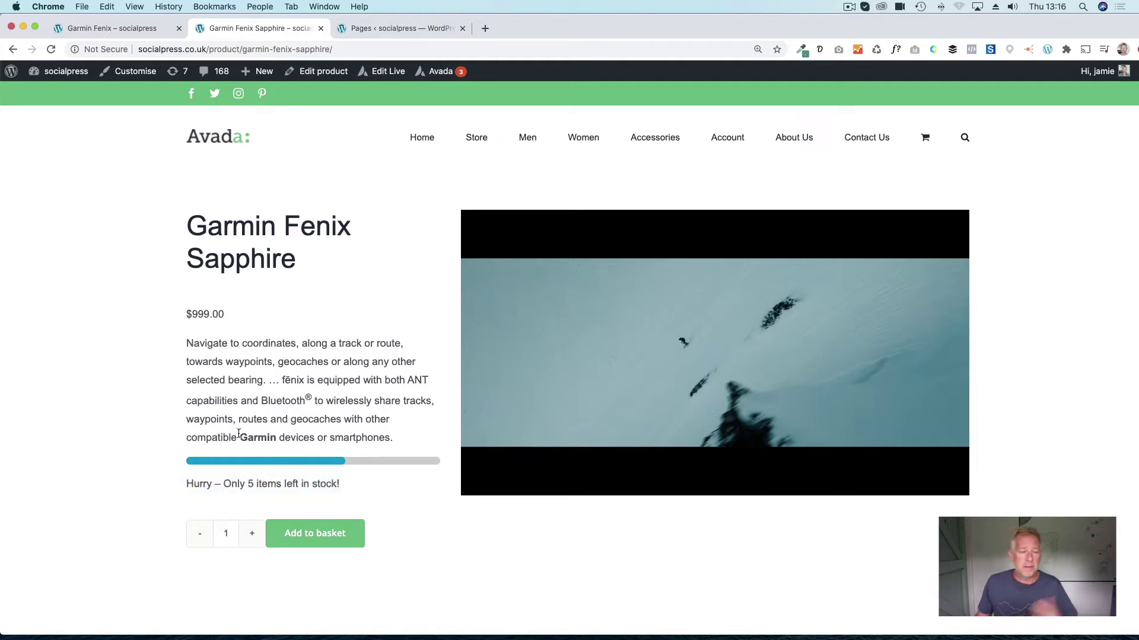
Examine the full-width banner sections on fortitude, adaptability and endurance on the Garmin Fenix Sapphire page.
scroll(236, 436, "down", 3)
scroll(210, 435, "down", 4)
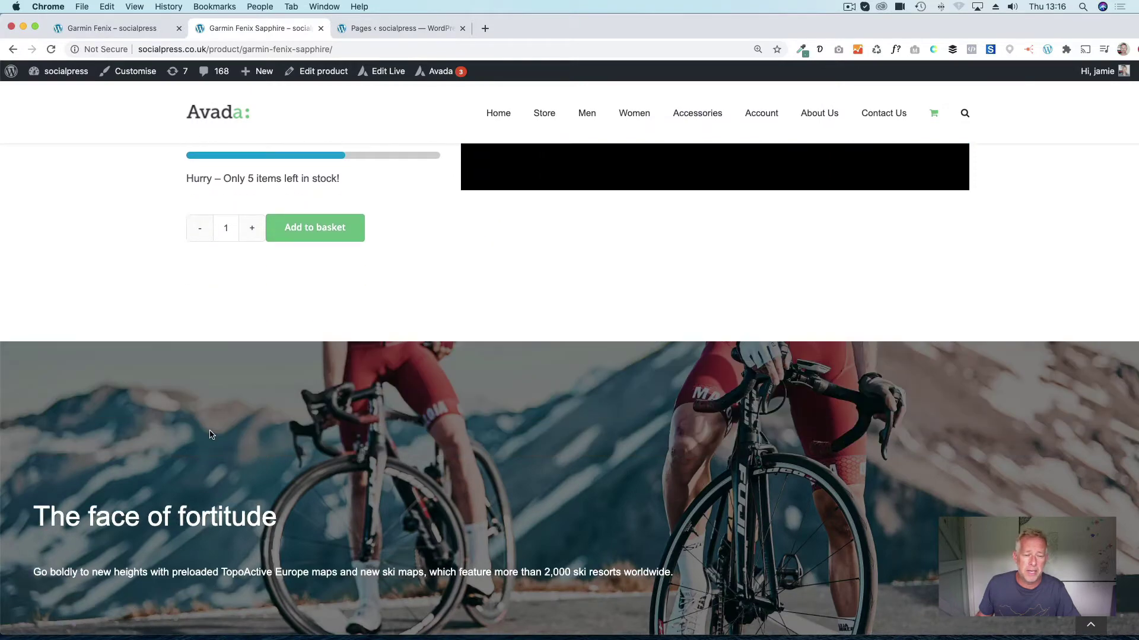
scroll(215, 436, "down", 2)
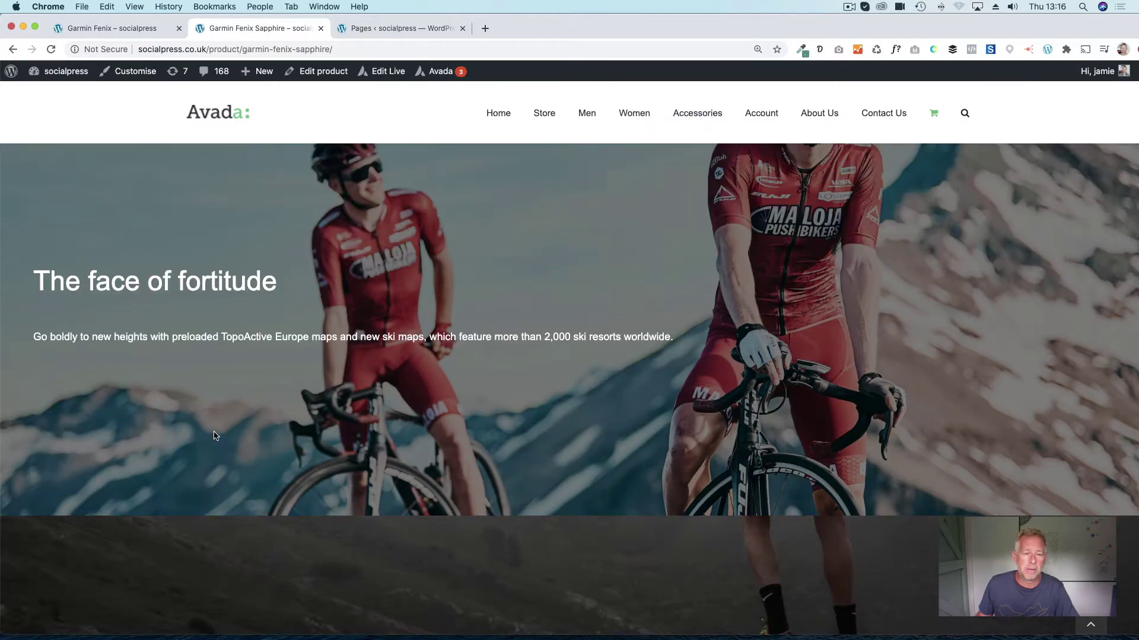
scroll(219, 436, "up", 2)
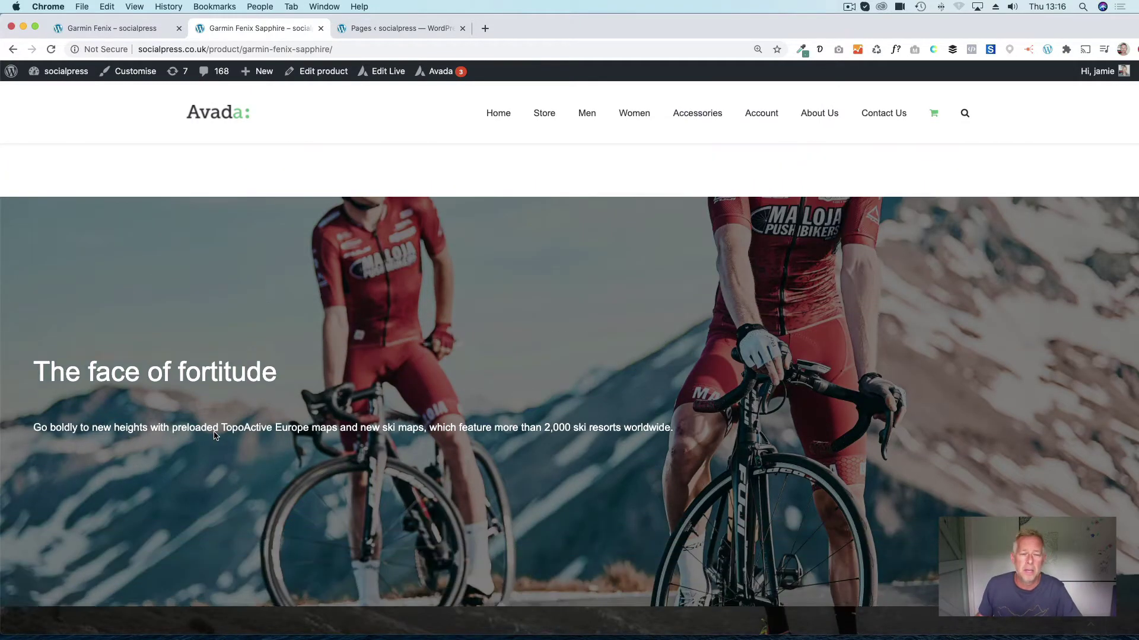
scroll(226, 436, "down", 3)
scroll(226, 438, "down", 3)
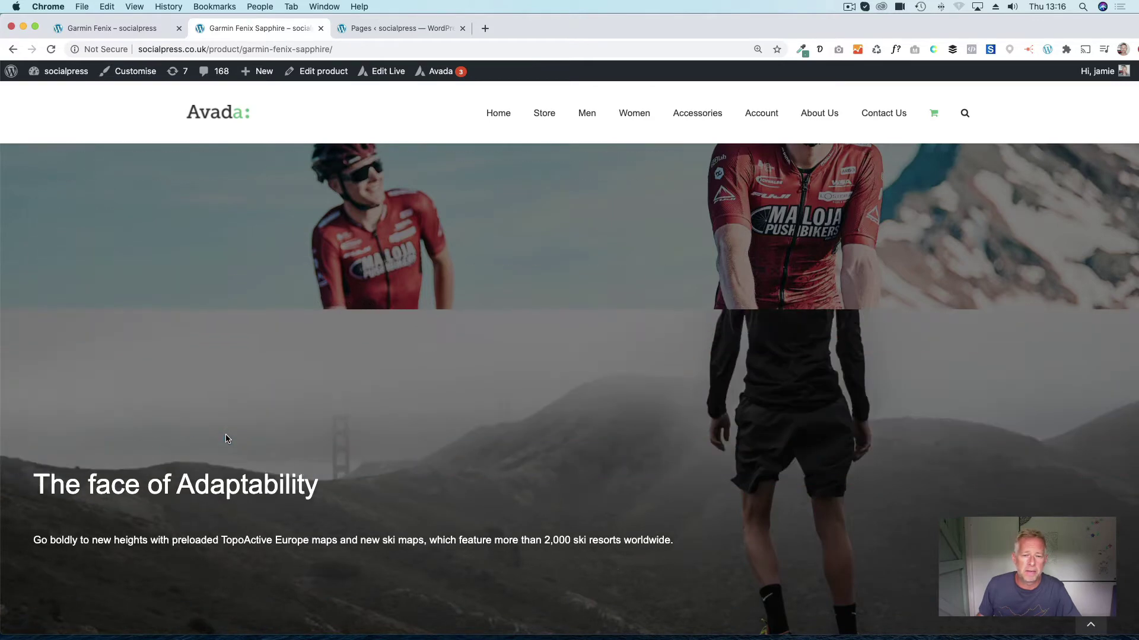
scroll(228, 437, "down", 3)
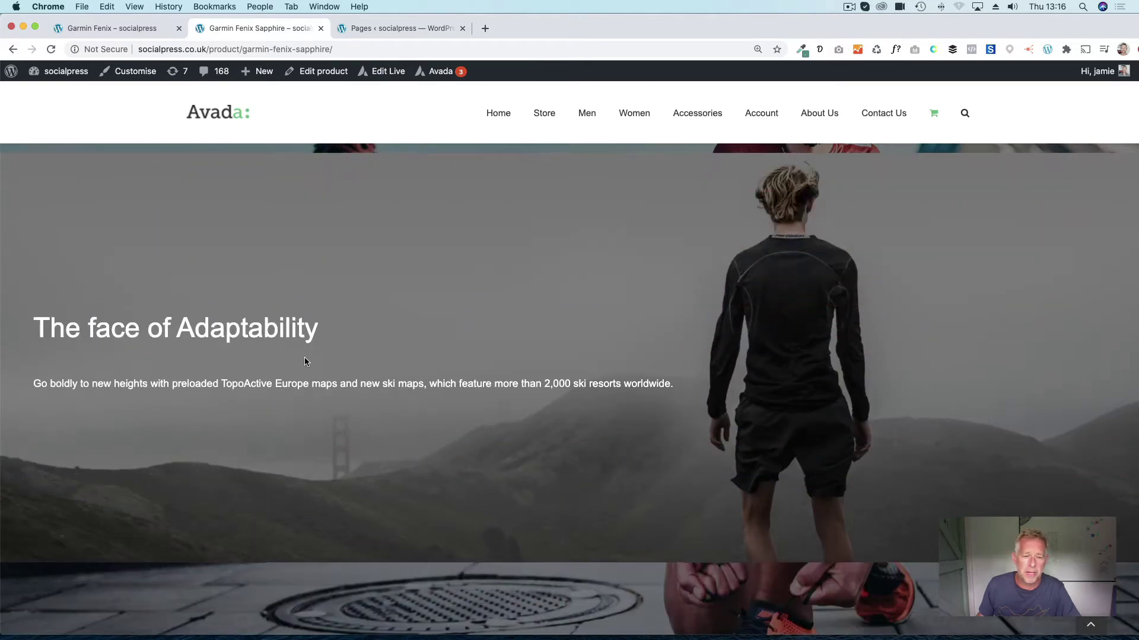
scroll(304, 357, "down", 3)
scroll(308, 361, "down", 3)
scroll(309, 365, "down", 3)
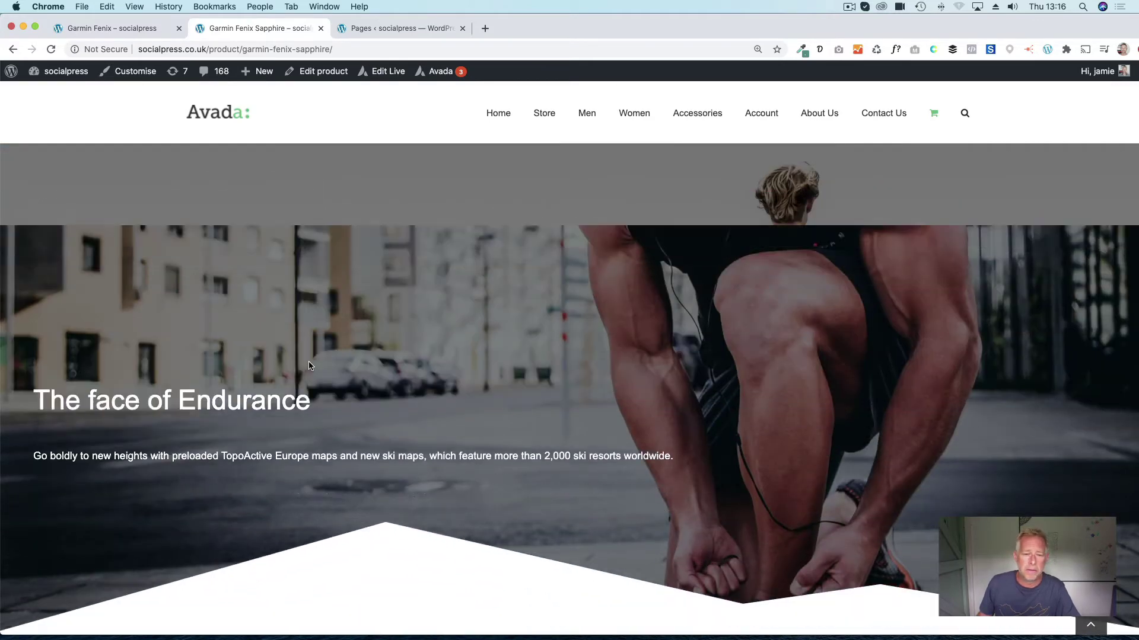
scroll(307, 367, "down", 2)
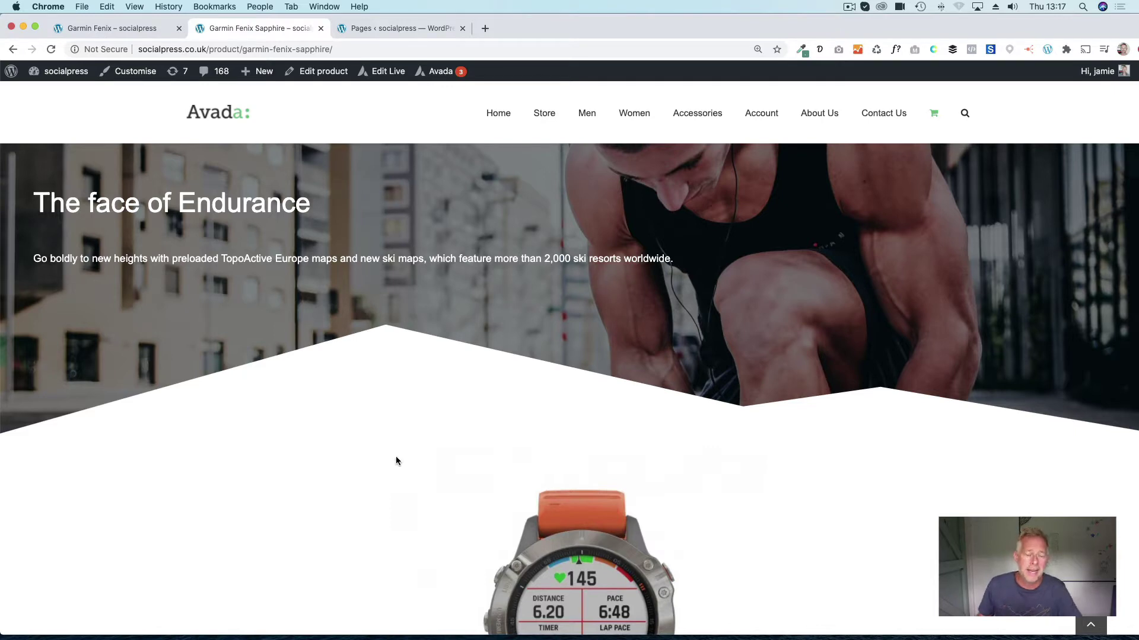
Examine the watch images and gallery further down the Garmin Fenix Sapphire page, and return to the page start.
scroll(397, 461, "down", 4)
scroll(602, 321, "down", 2)
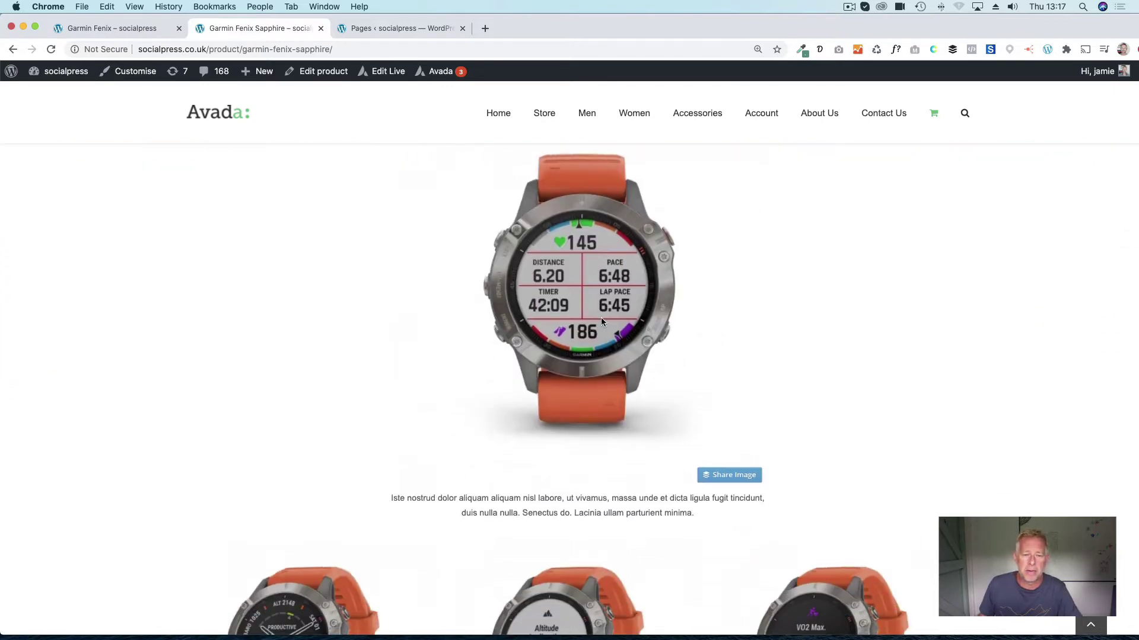
scroll(482, 418, "down", 3)
scroll(481, 427, "down", 4)
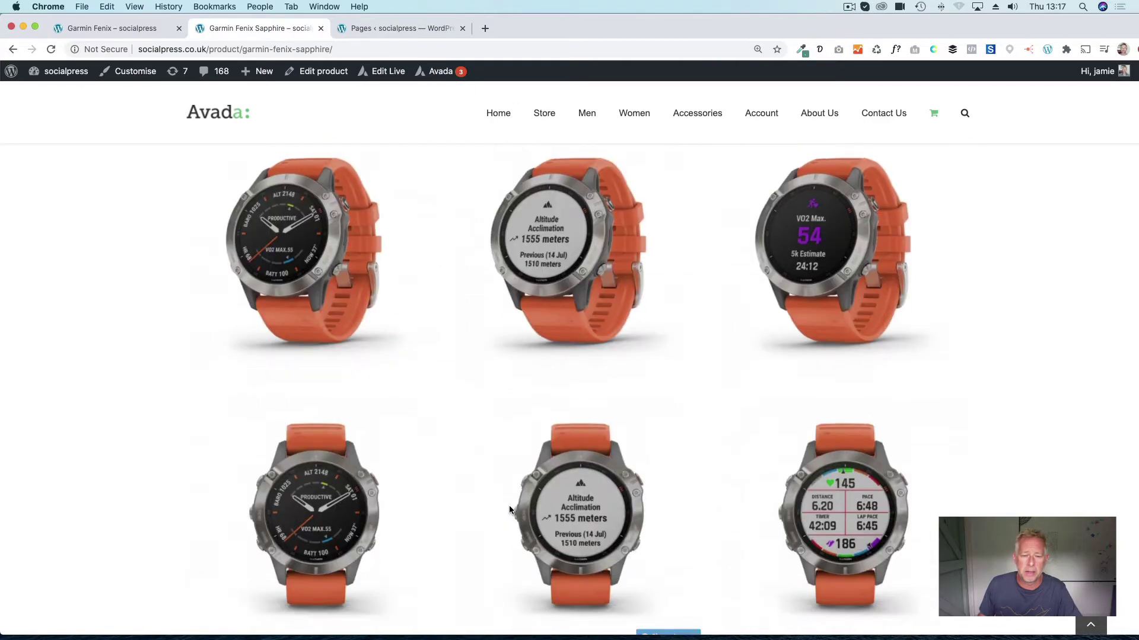
scroll(507, 506, "down", 4)
scroll(507, 503, "up", 10)
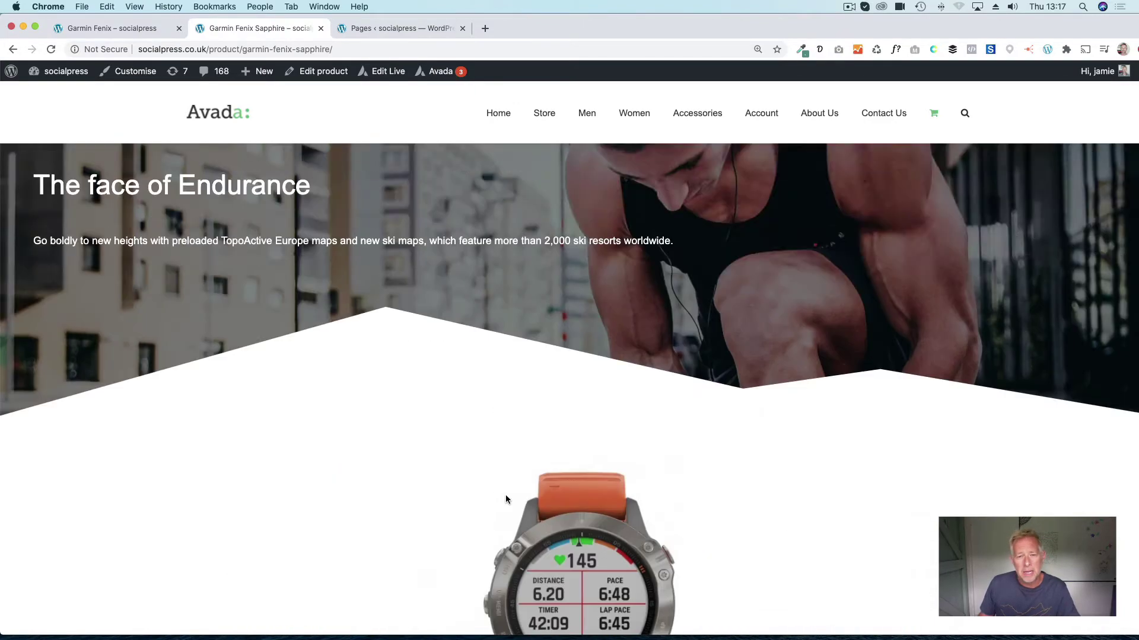
scroll(506, 500, "up", 10)
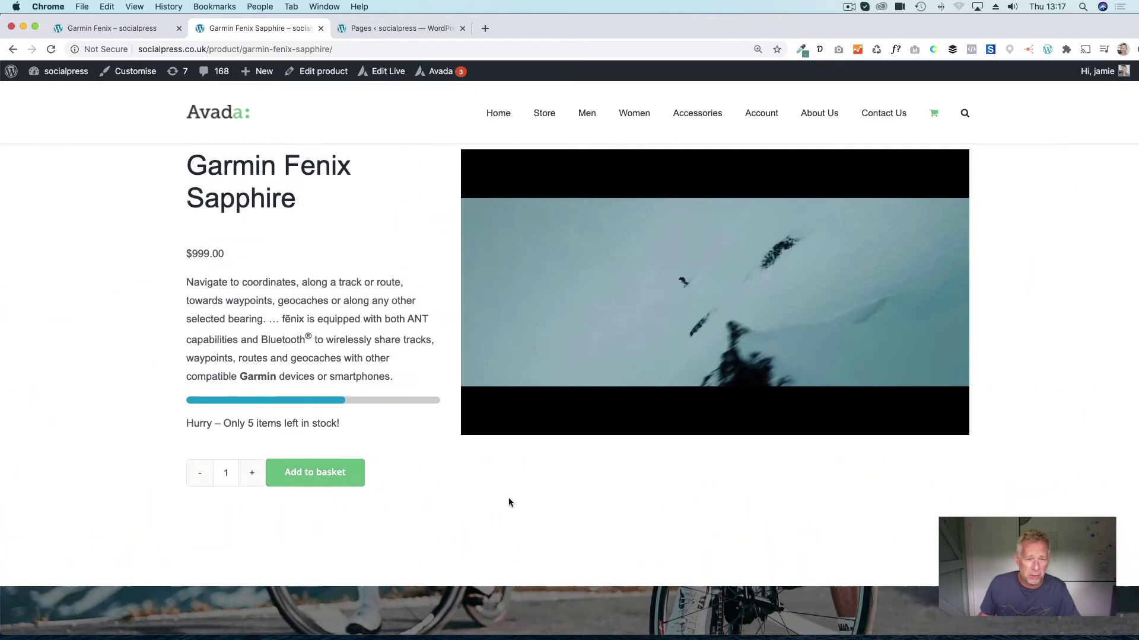
scroll(508, 501, "up", 2)
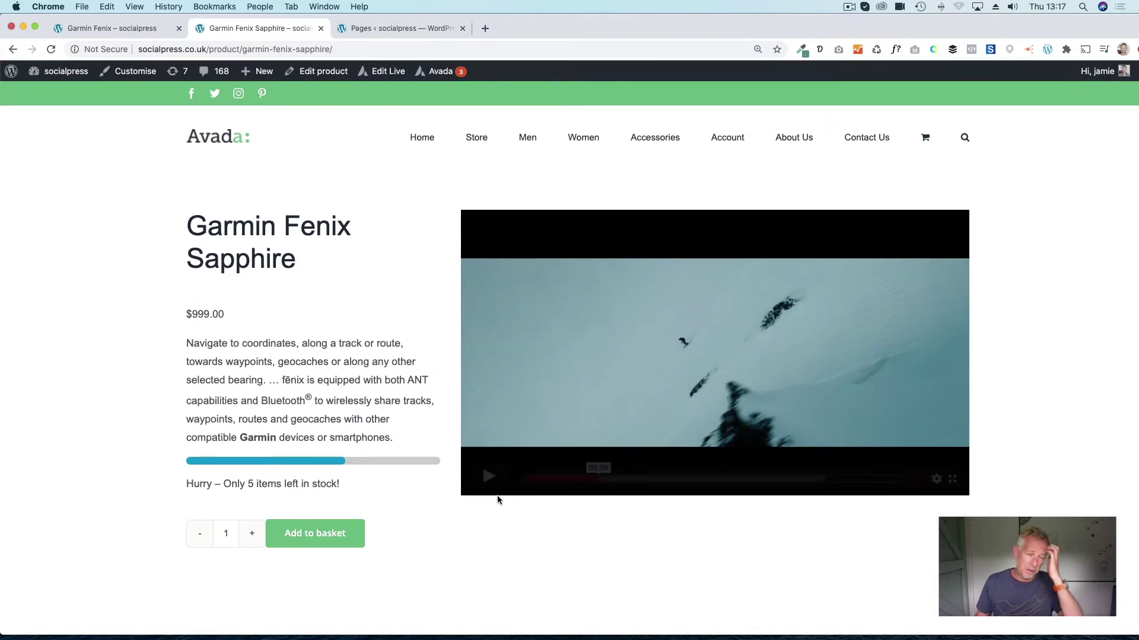
Compare the custom layout of the Garmin Fenix Sapphire page with the default Garmin Fenix product page.
scroll(497, 497, "down", 3)
scroll(499, 503, "down", 2)
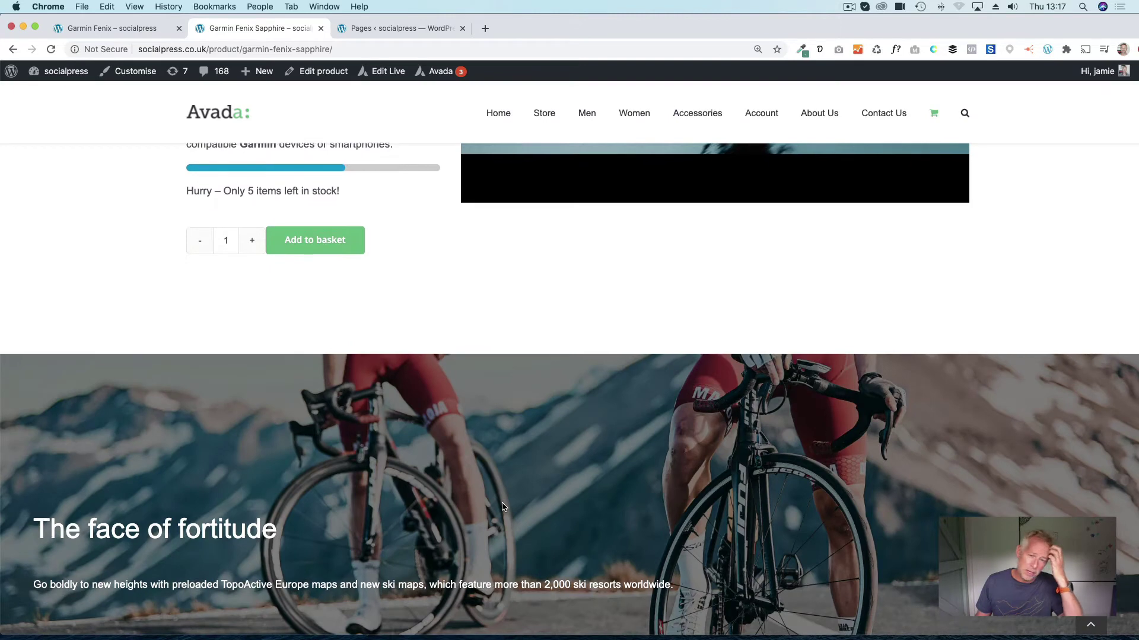
scroll(504, 514, "up", 3)
scroll(507, 518, "up", 3)
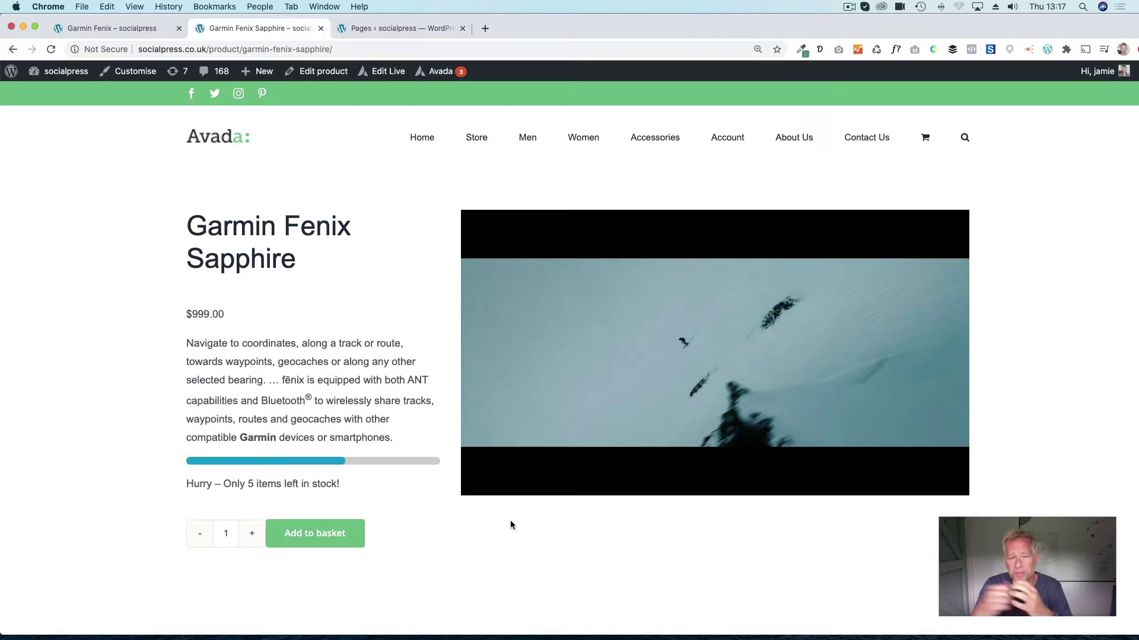
left_click(123, 30)
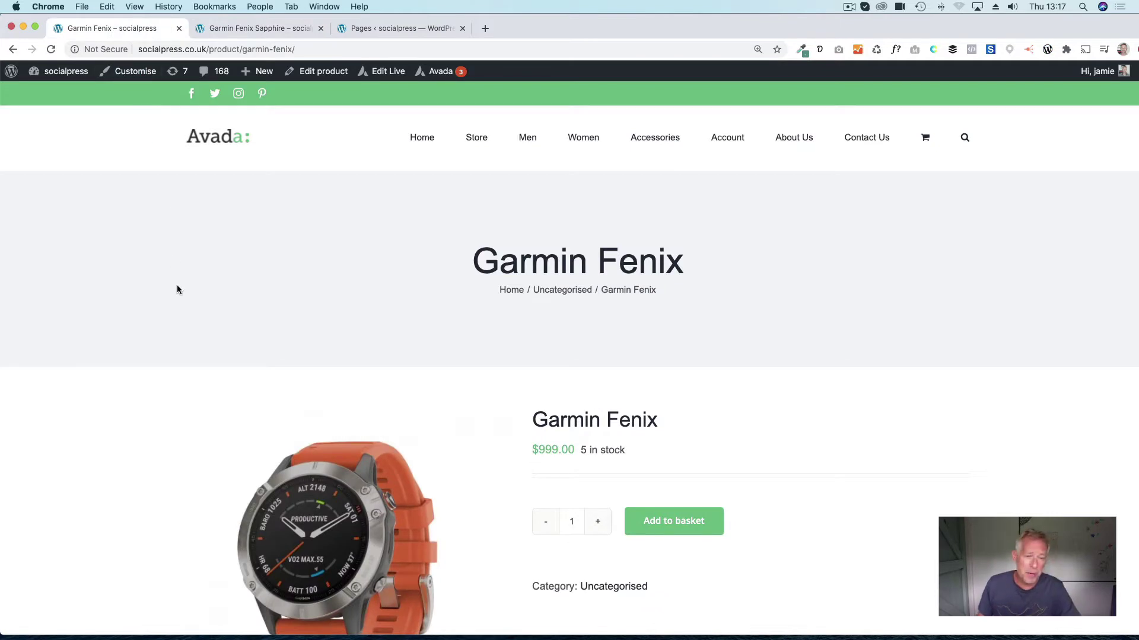
scroll(180, 377, "down", 3)
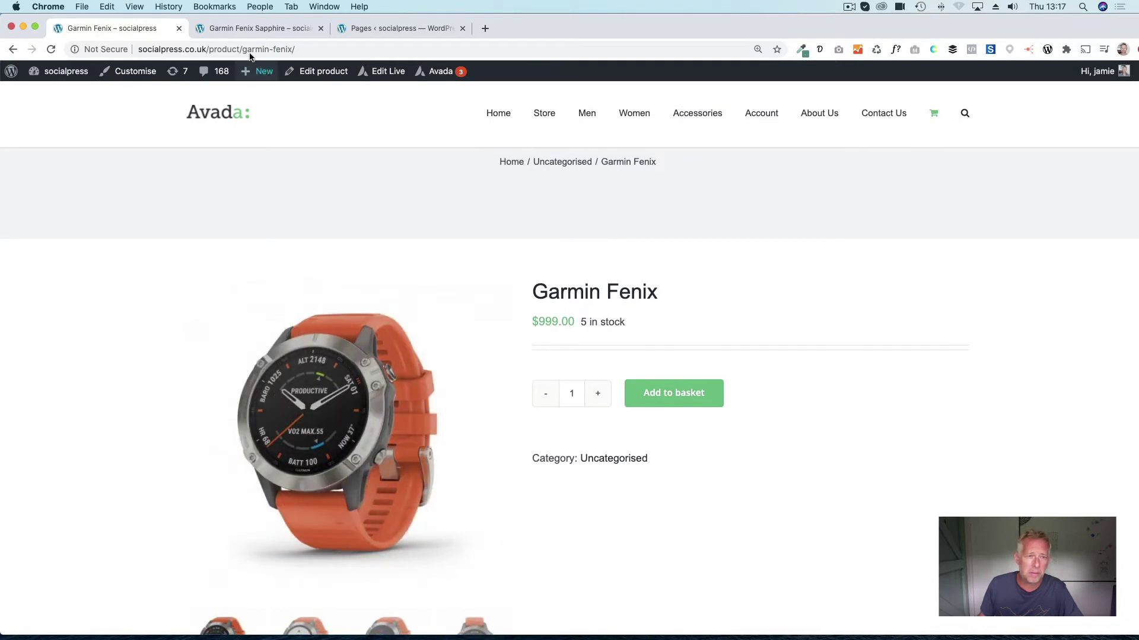
left_click(251, 31)
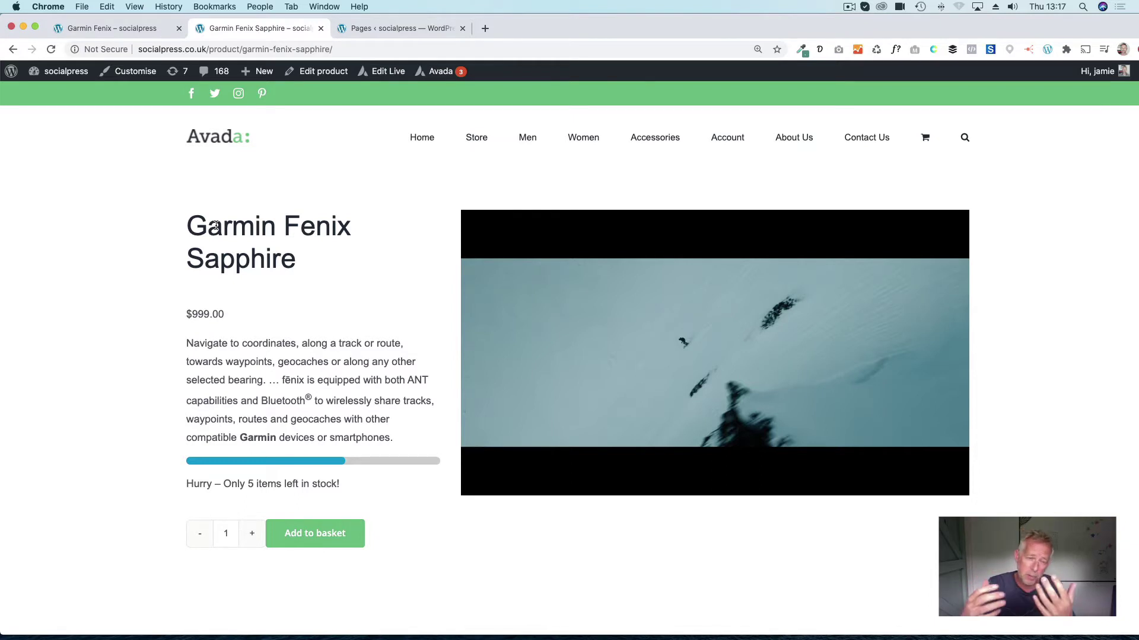
Locate the WooBuilder blocks plugin among the site's installed plugins and return to the Garmin Fenix product page.
left_click(379, 30)
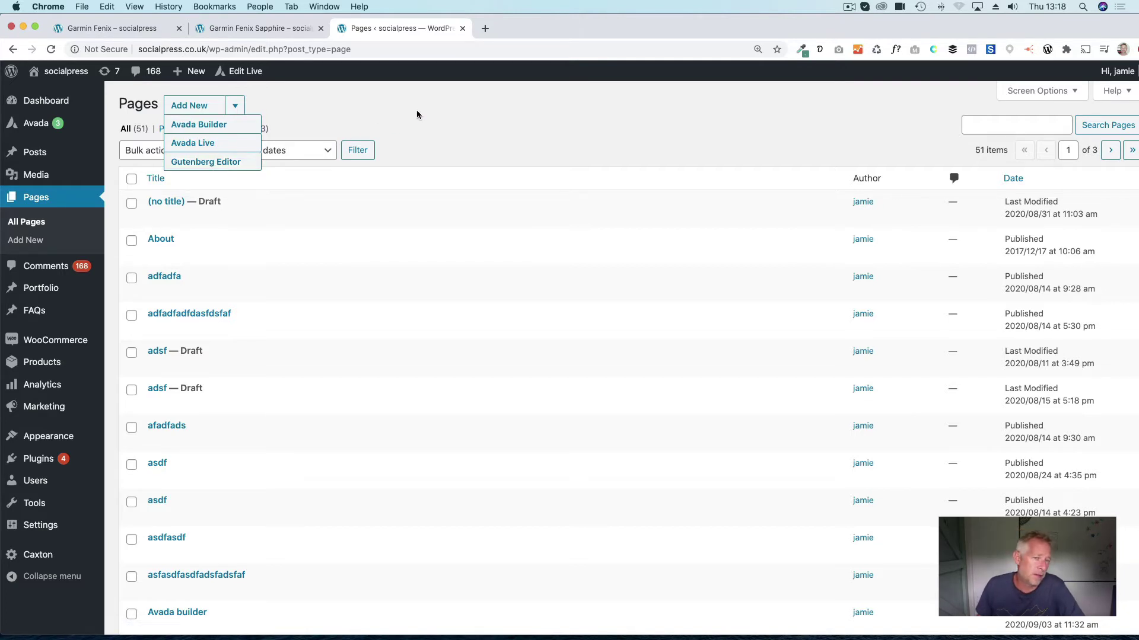
left_click(235, 106)
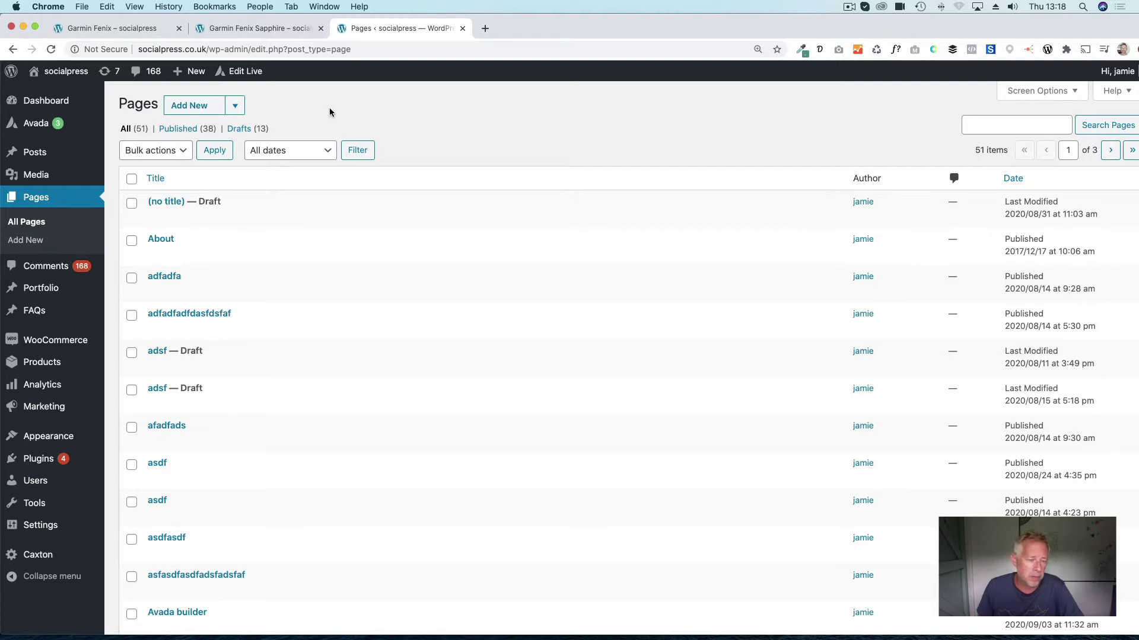
mouse_move(78, 438)
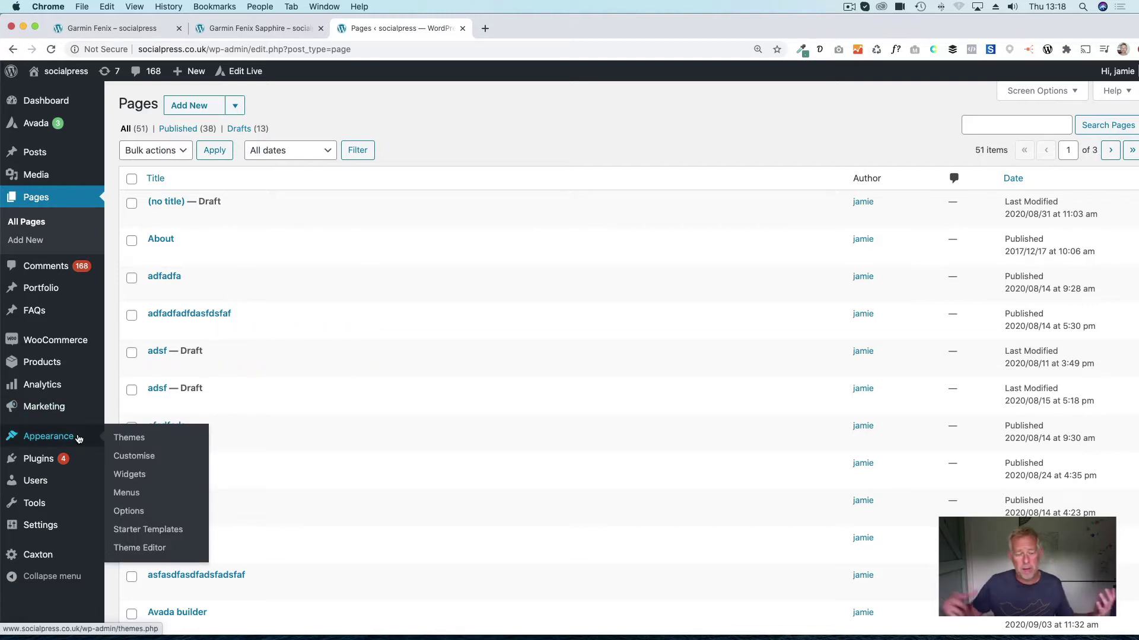
left_click(71, 460)
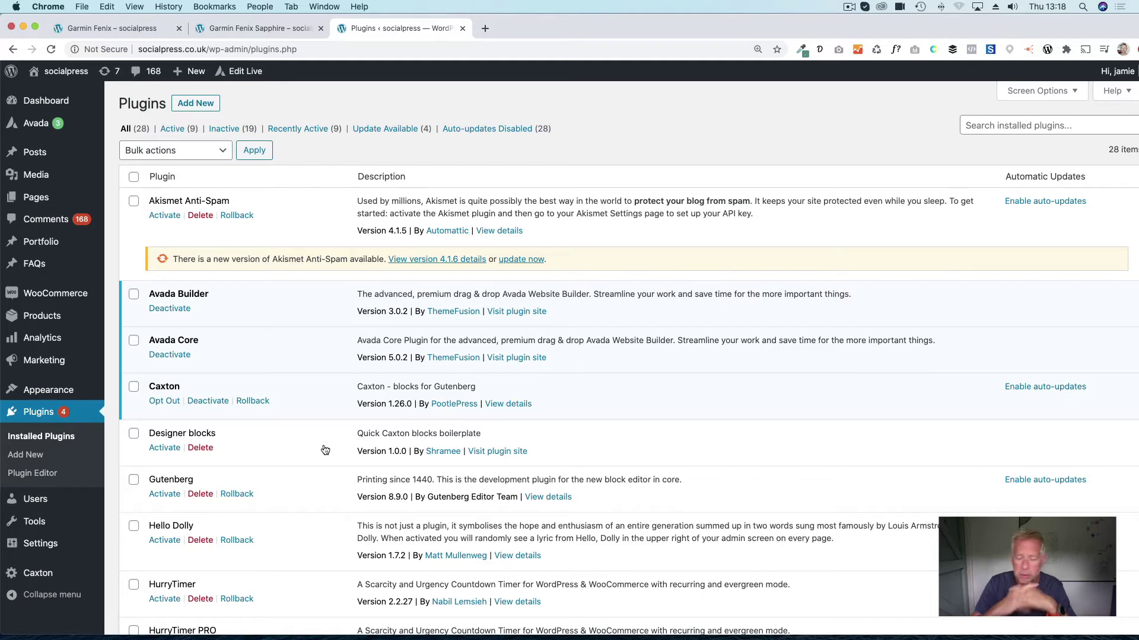
scroll(343, 467, "down", 10)
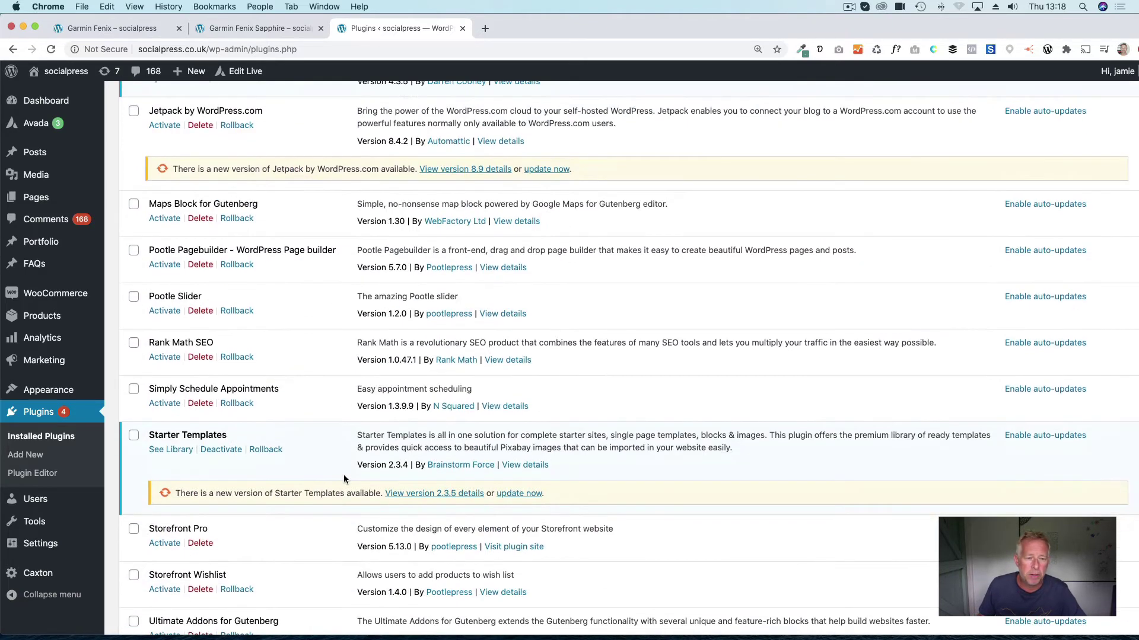
scroll(343, 479, "down", 7)
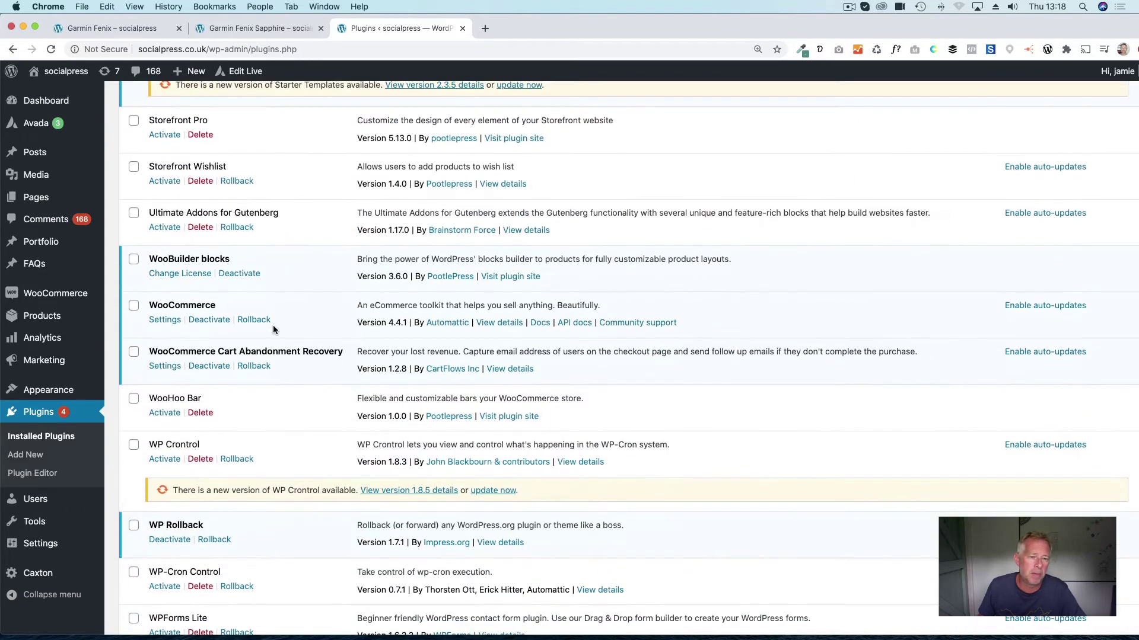
left_click_drag(243, 259, 146, 259)
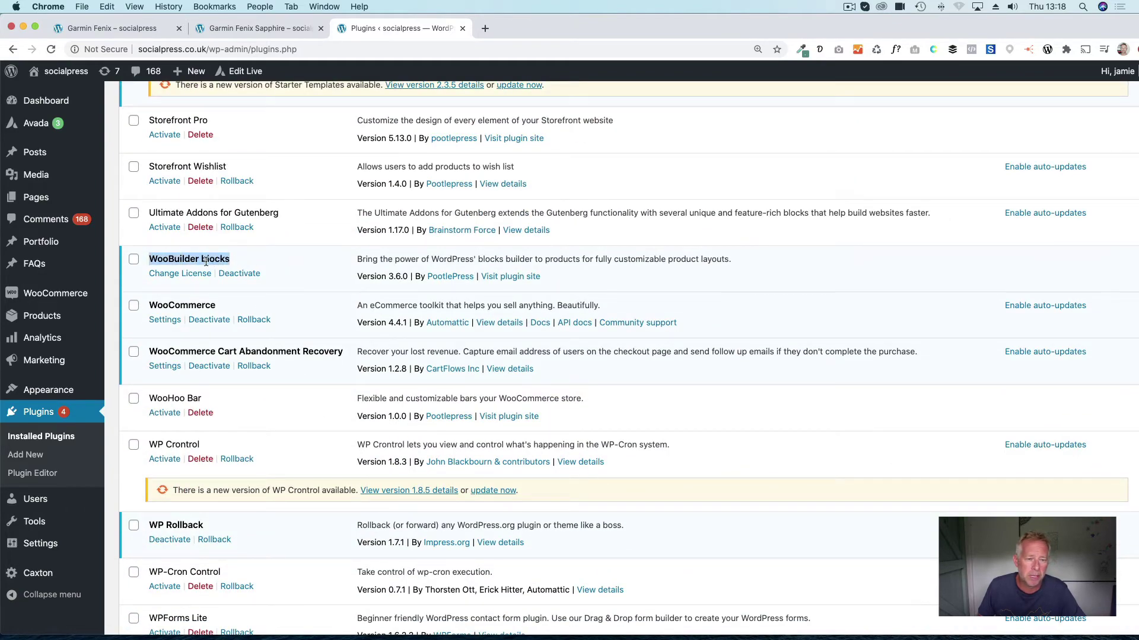
scroll(294, 271, "up", 10)
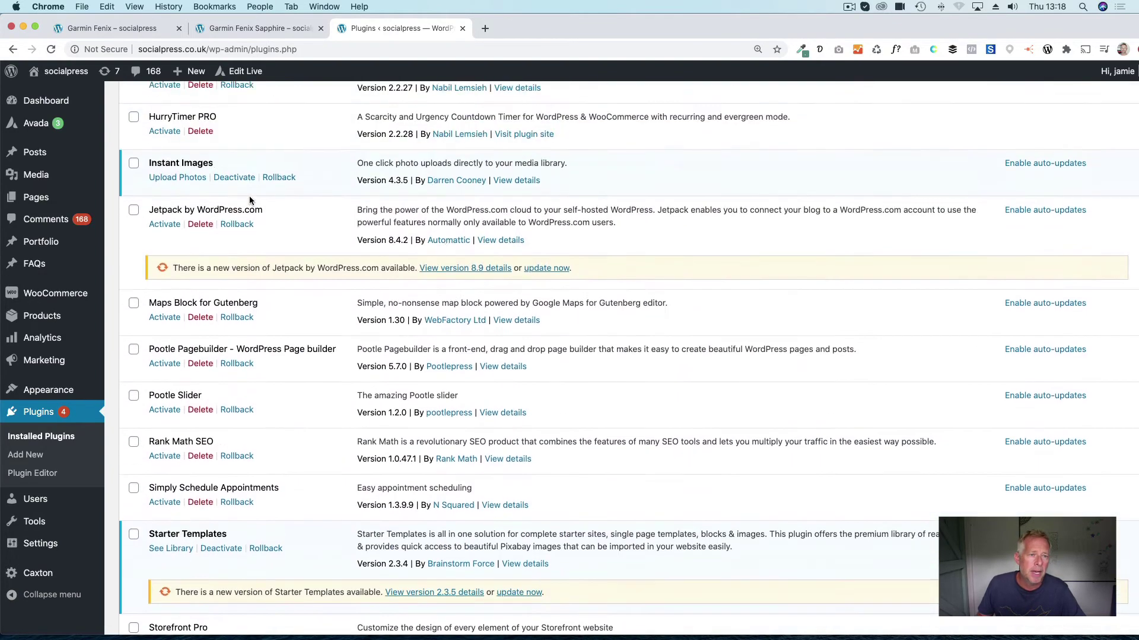
left_click(116, 29)
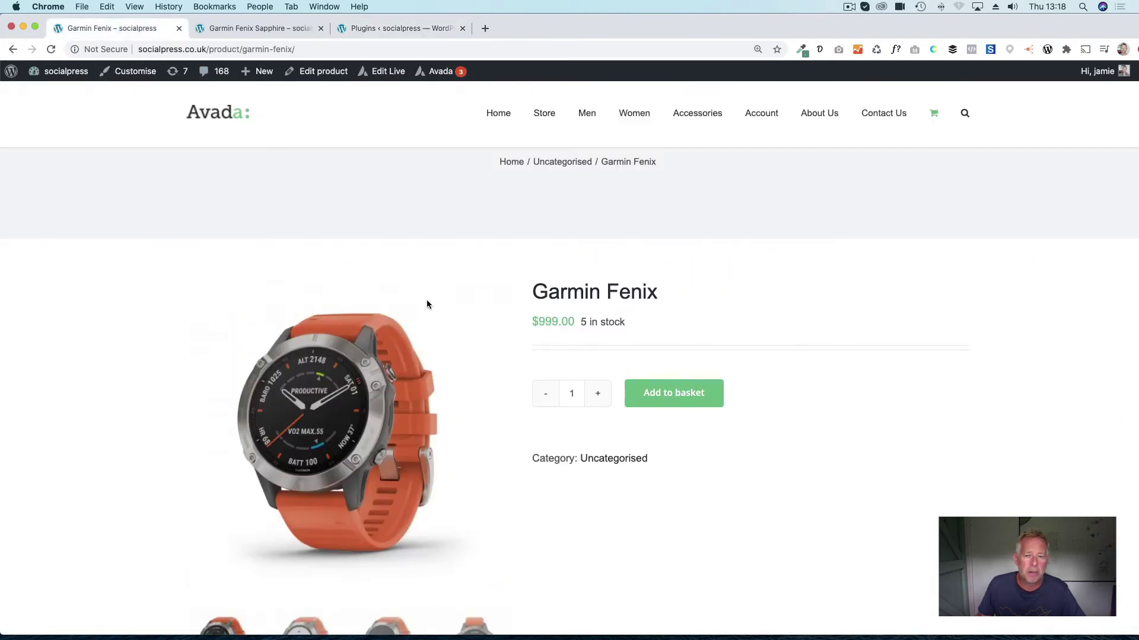
Open the Garmin Fenix product for editing and enable WooBuilder Blocks for it, starting from scratch.
scroll(527, 351, "down", 1)
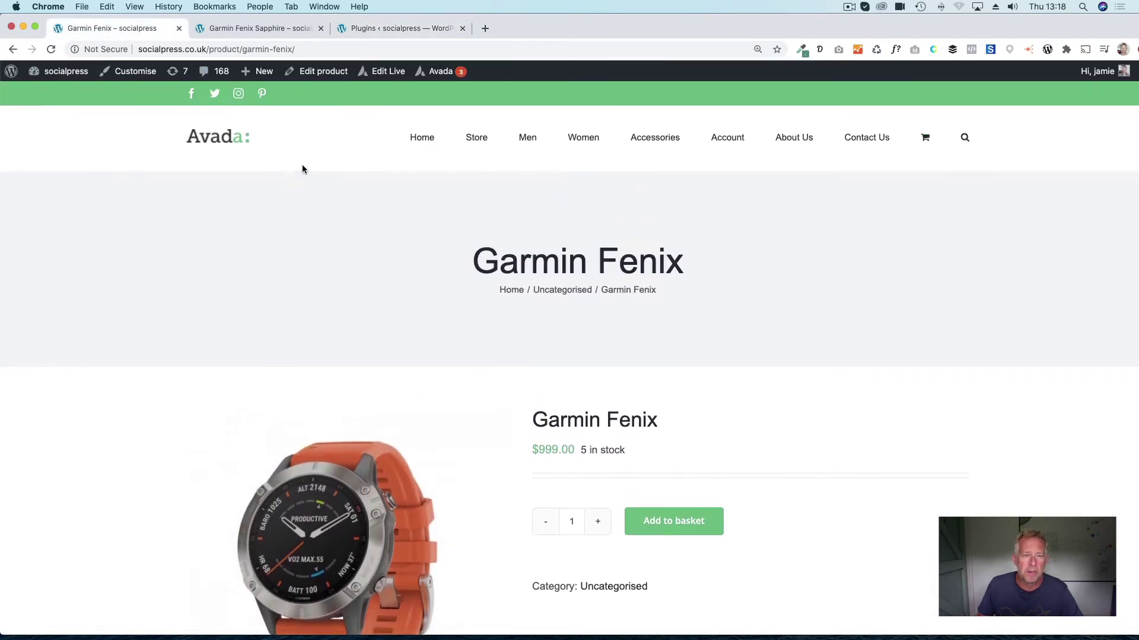
left_click(323, 72)
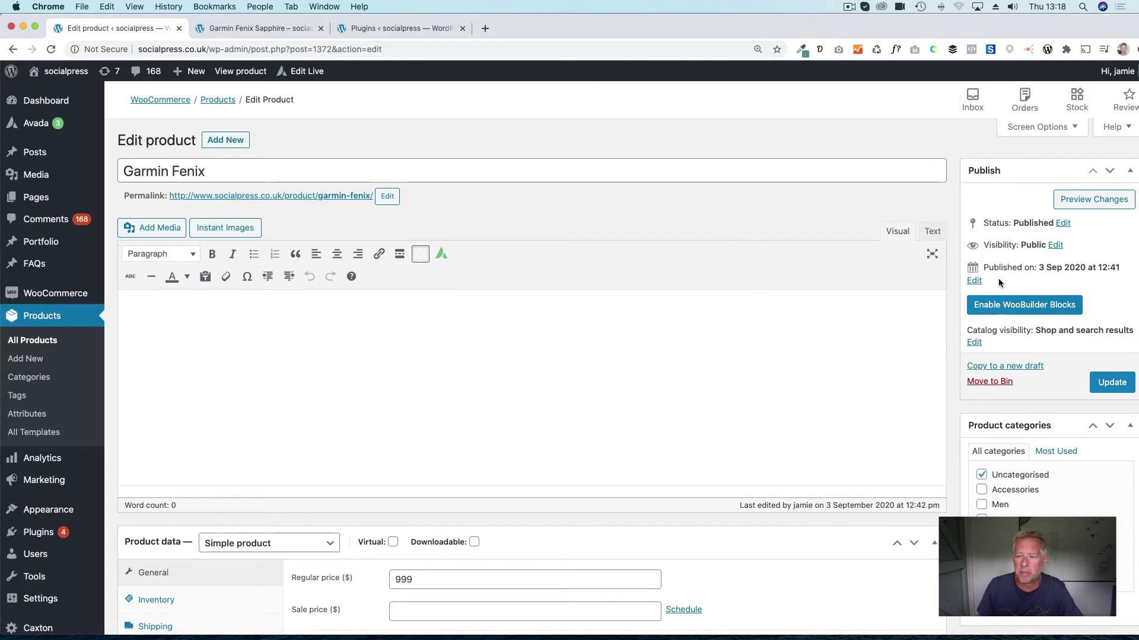
left_click(1025, 311)
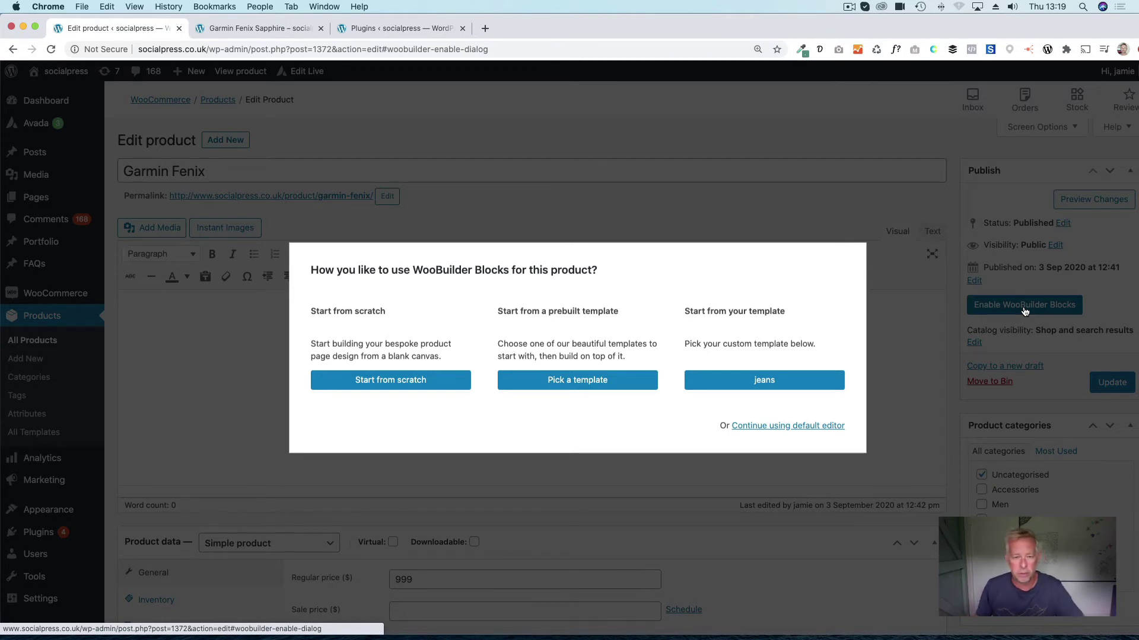
left_click(382, 387)
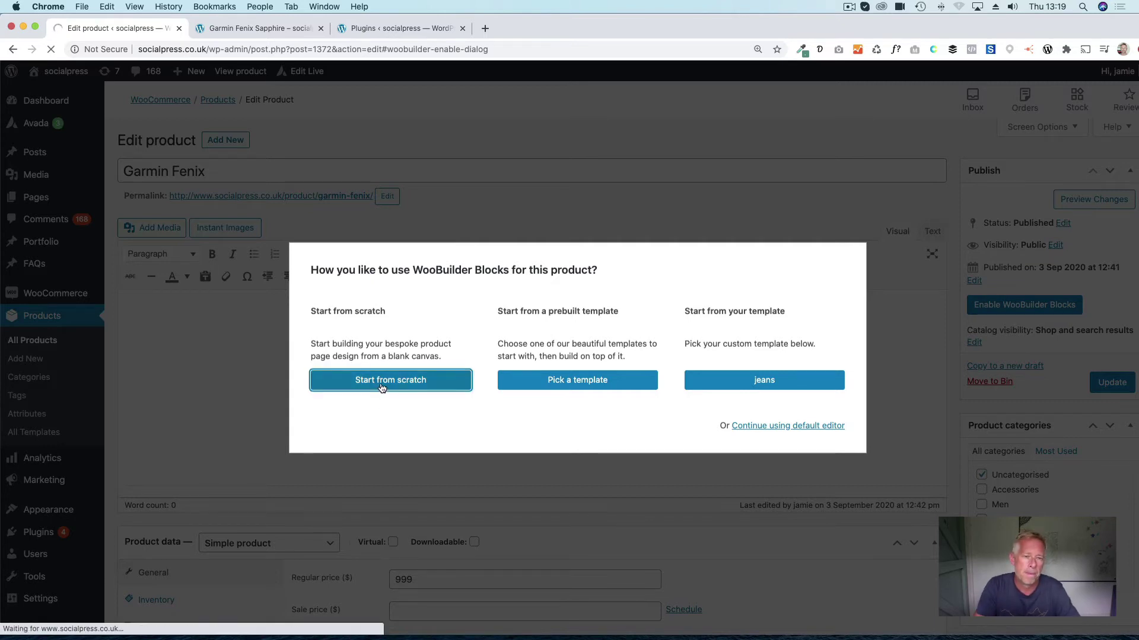
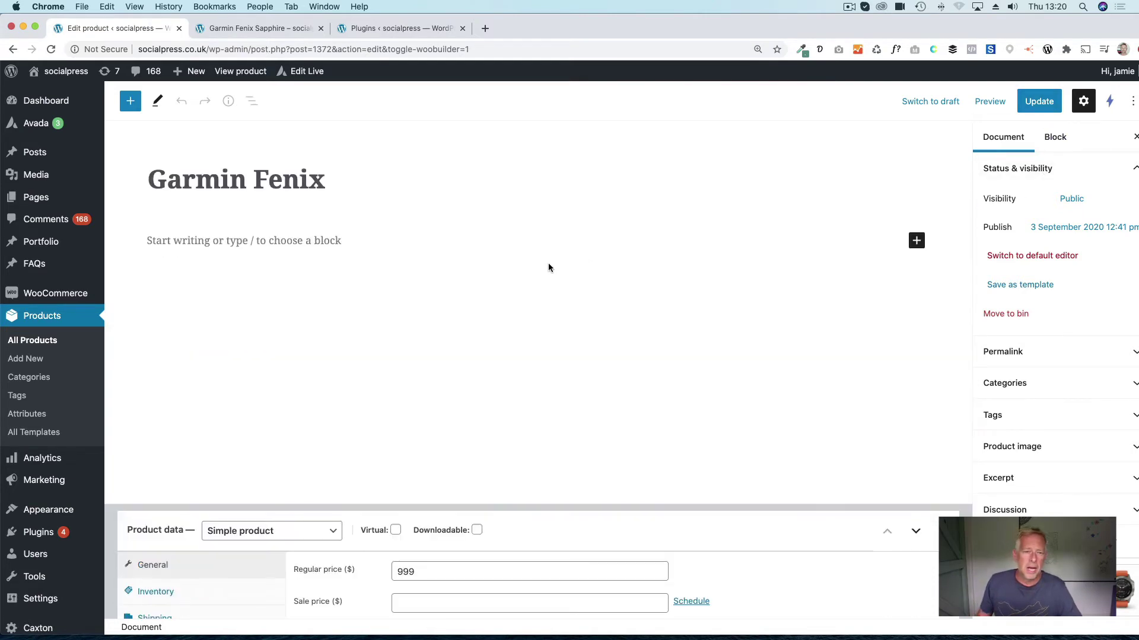
Browse the full block library and examine the WooBuilder blocks available for building the product page.
left_click(916, 242)
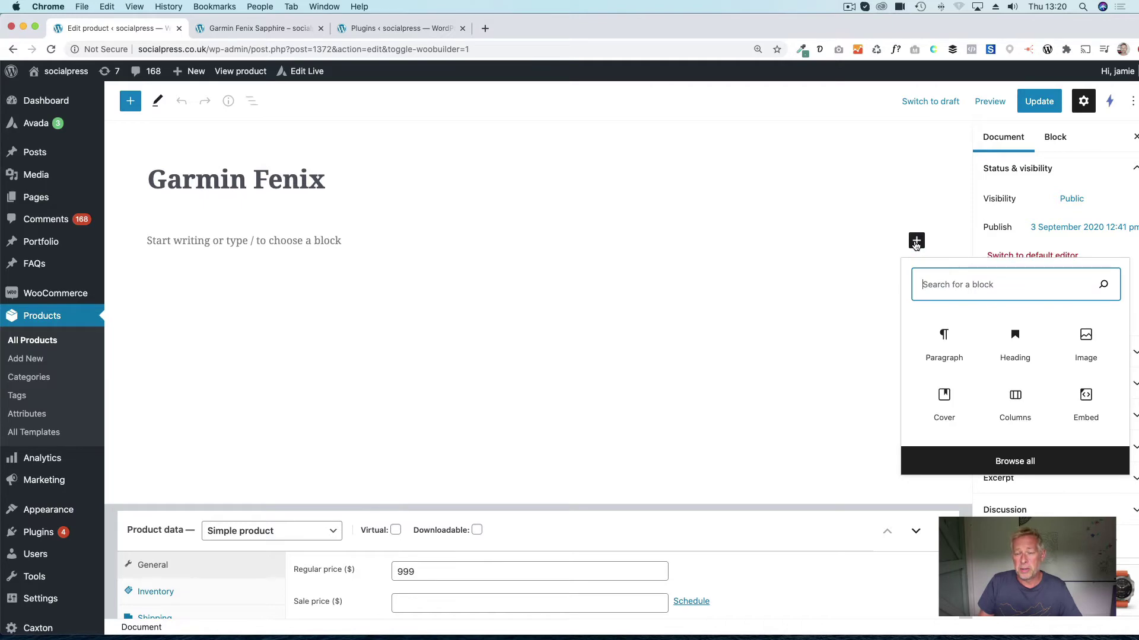
key("shift+Tab")
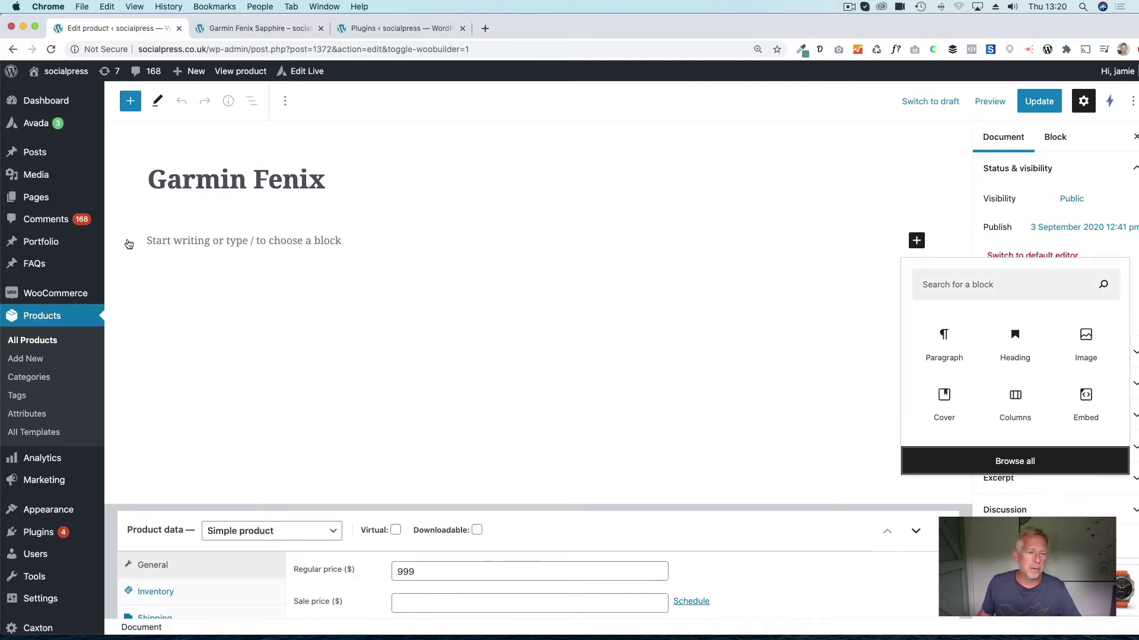
key("Return")
scroll(222, 356, "down", 15)
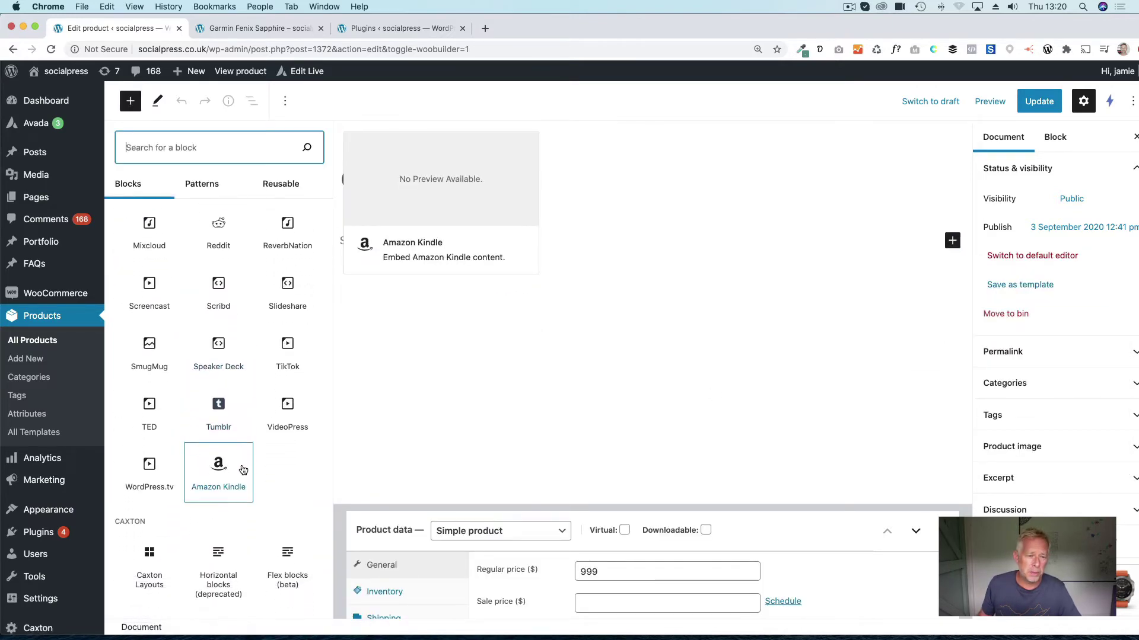
scroll(243, 470, "down", 10)
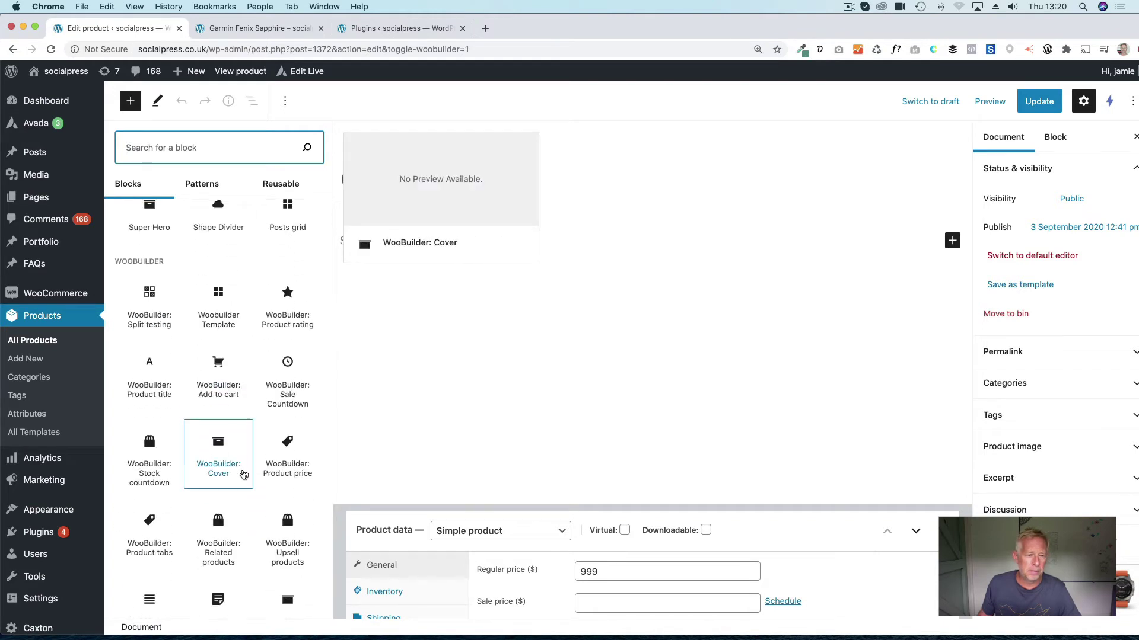
scroll(240, 471, "down", 2)
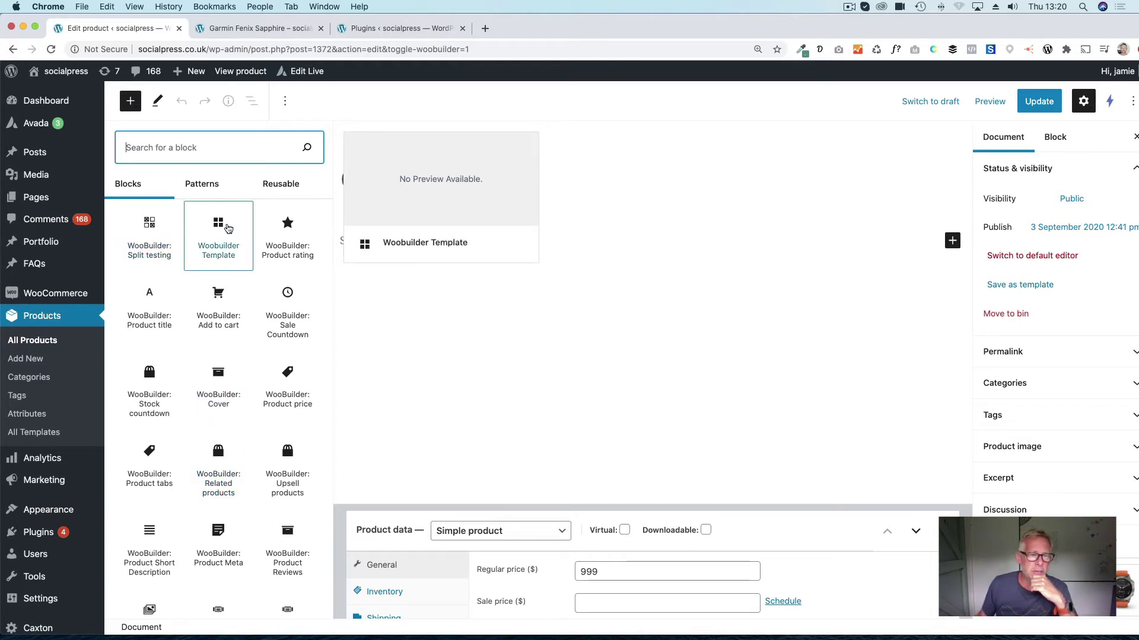
scroll(269, 241, "up", 1)
scroll(125, 240, "up", 2)
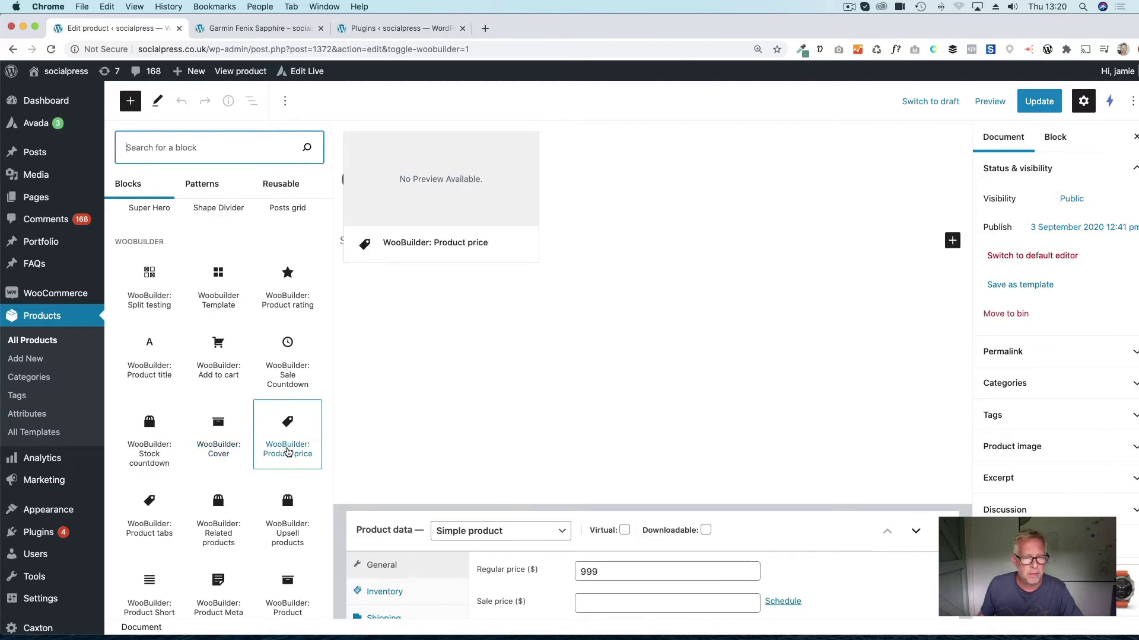
scroll(287, 460, "down", 1)
scroll(287, 460, "down", 5)
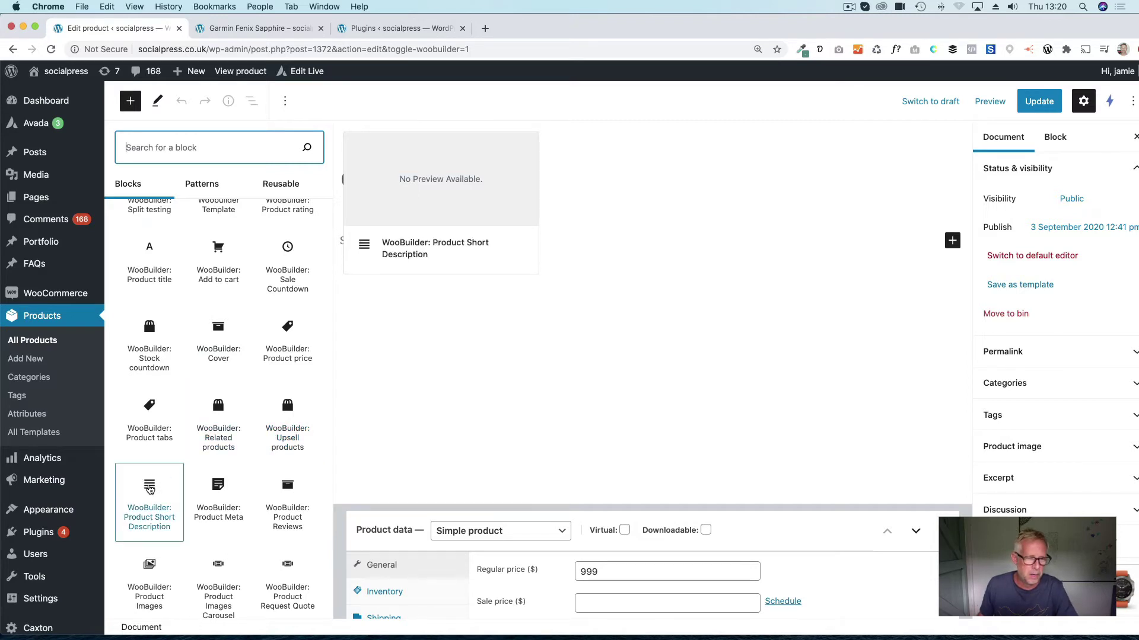
scroll(149, 469, "down", 2)
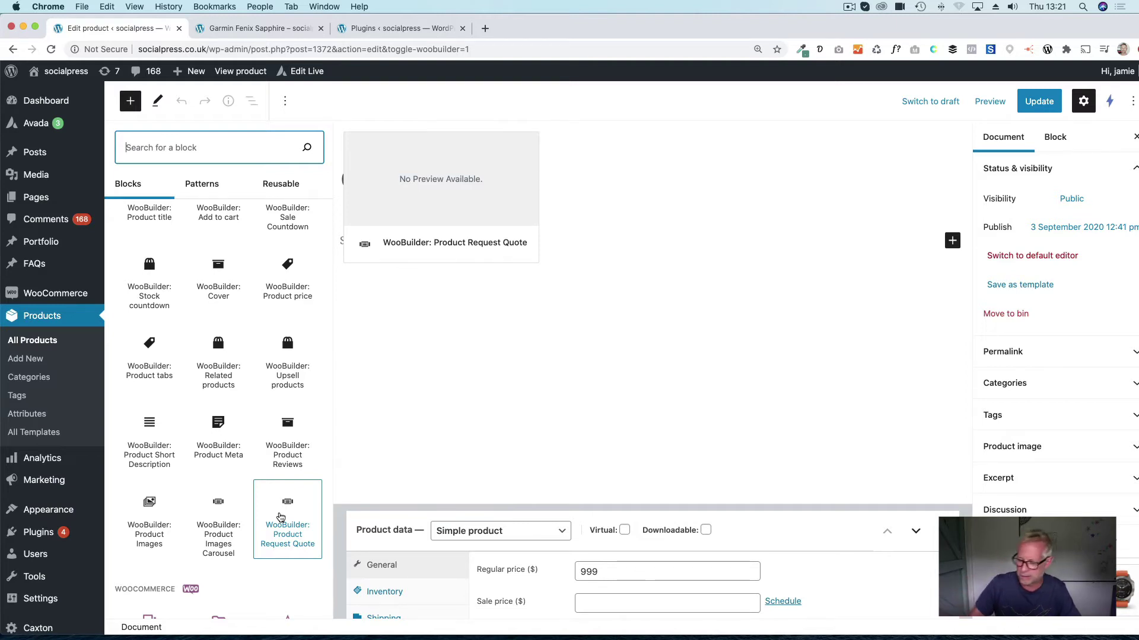
scroll(276, 513, "up", 5)
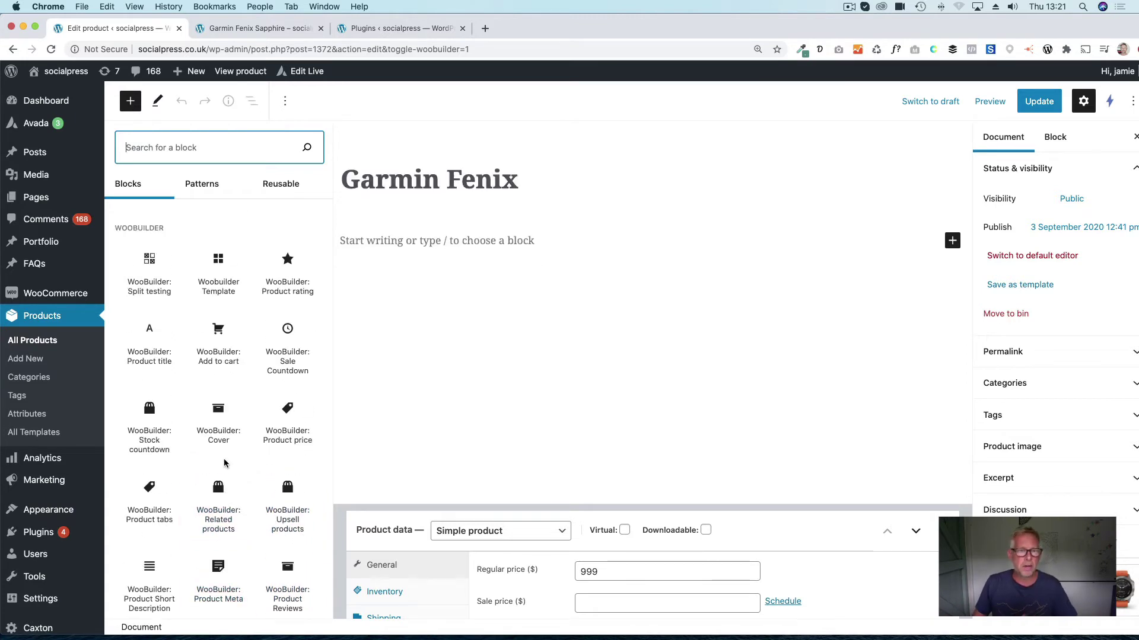
Insert a Columns block with the 30/70 split below the product title.
left_click(524, 249)
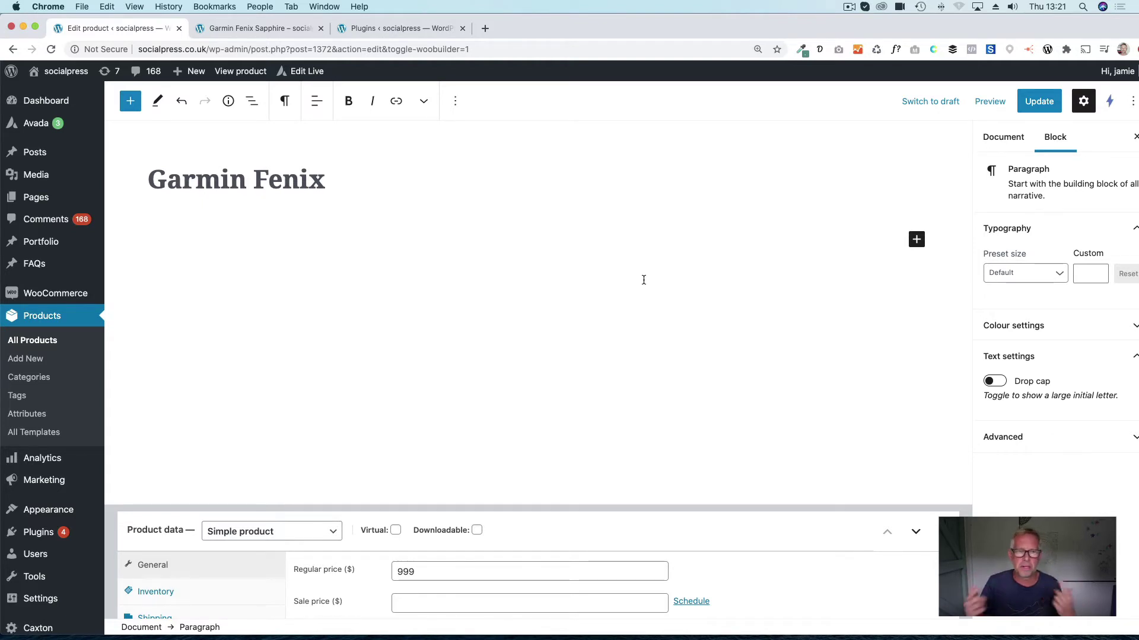
left_click(916, 239)
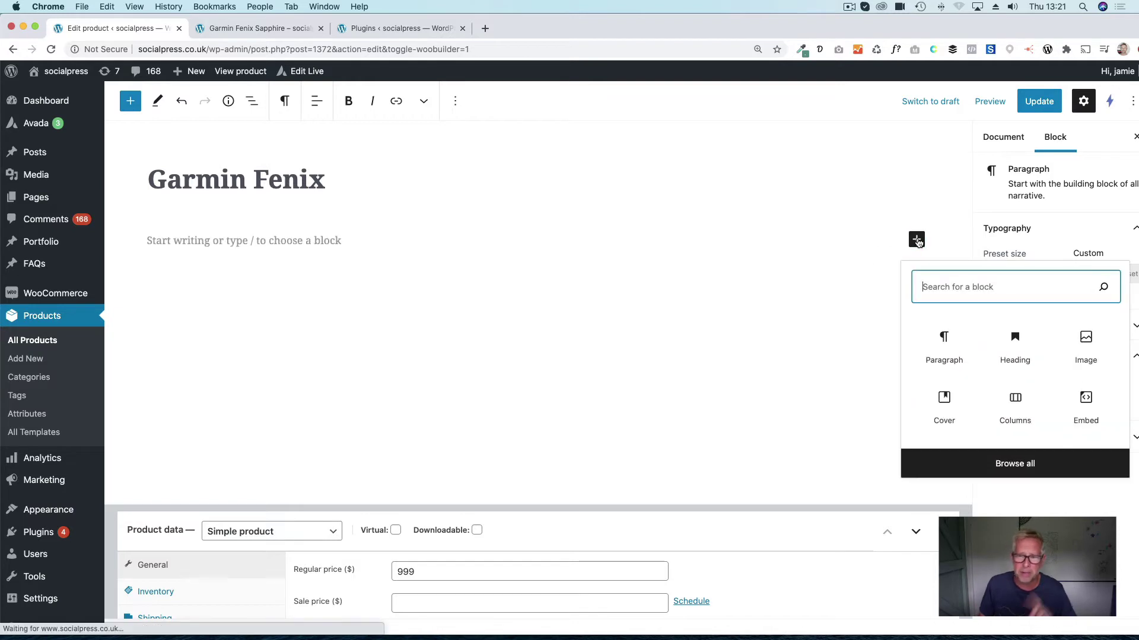
type("column")
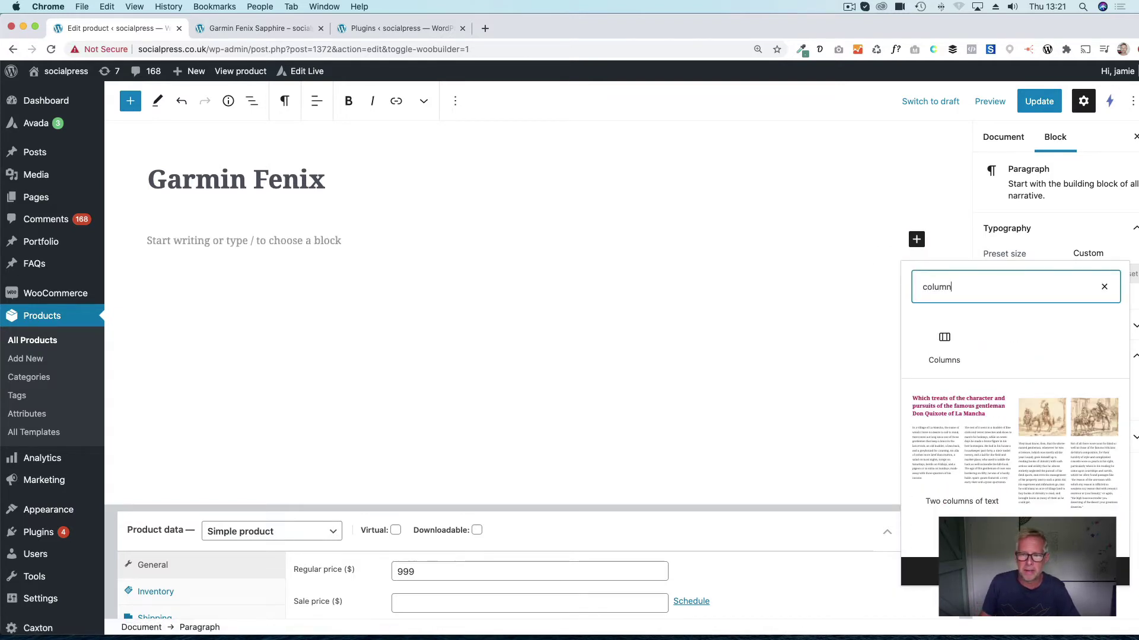
left_click(953, 360)
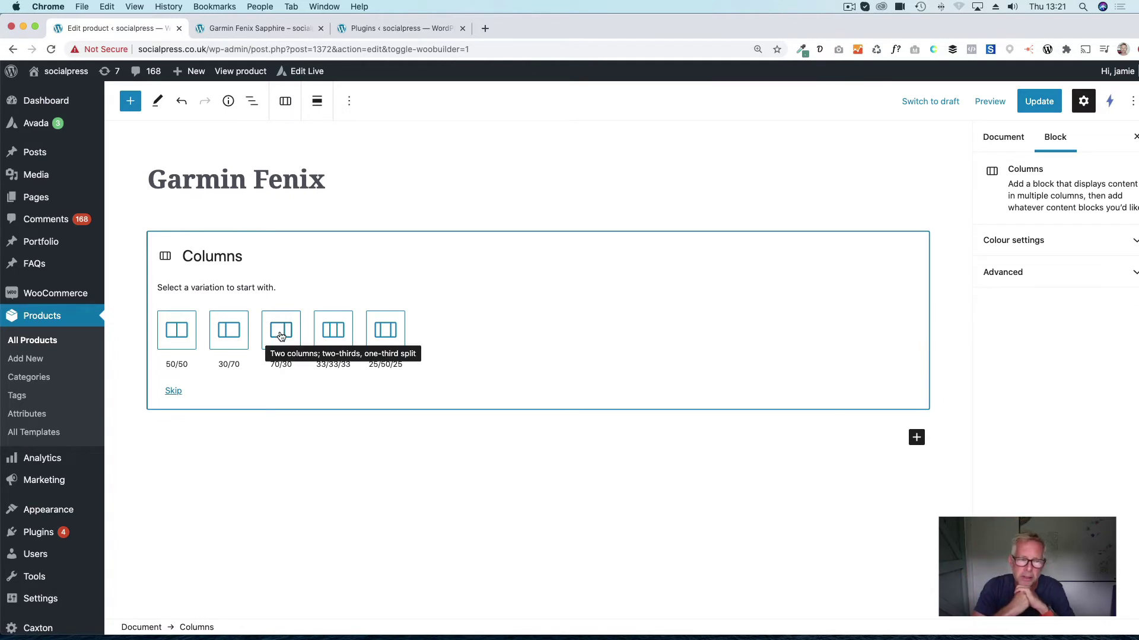
left_click(234, 336)
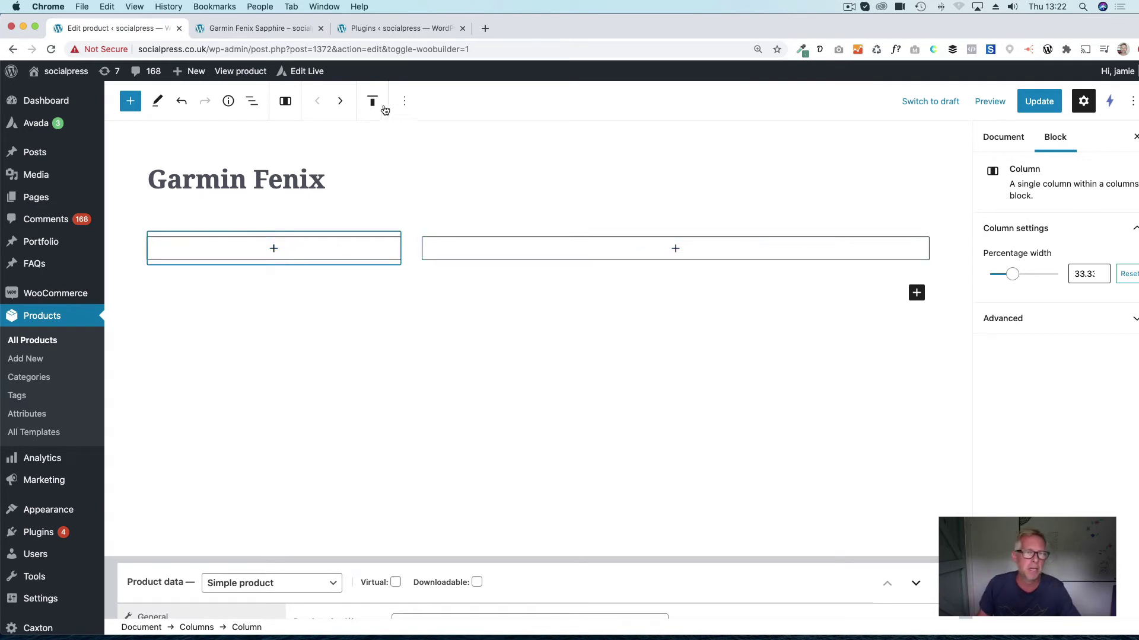
Review the title, price, description and video arrangement on the Garmin Fenix Sapphire page and return to the product editor.
left_click(287, 30)
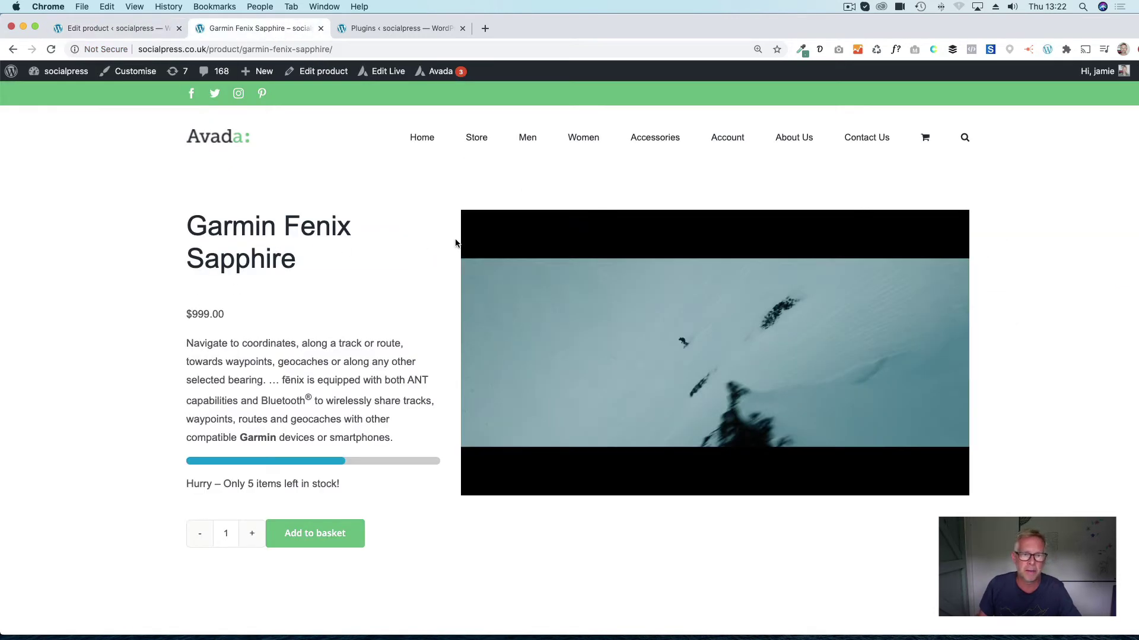
mouse_move(695, 262)
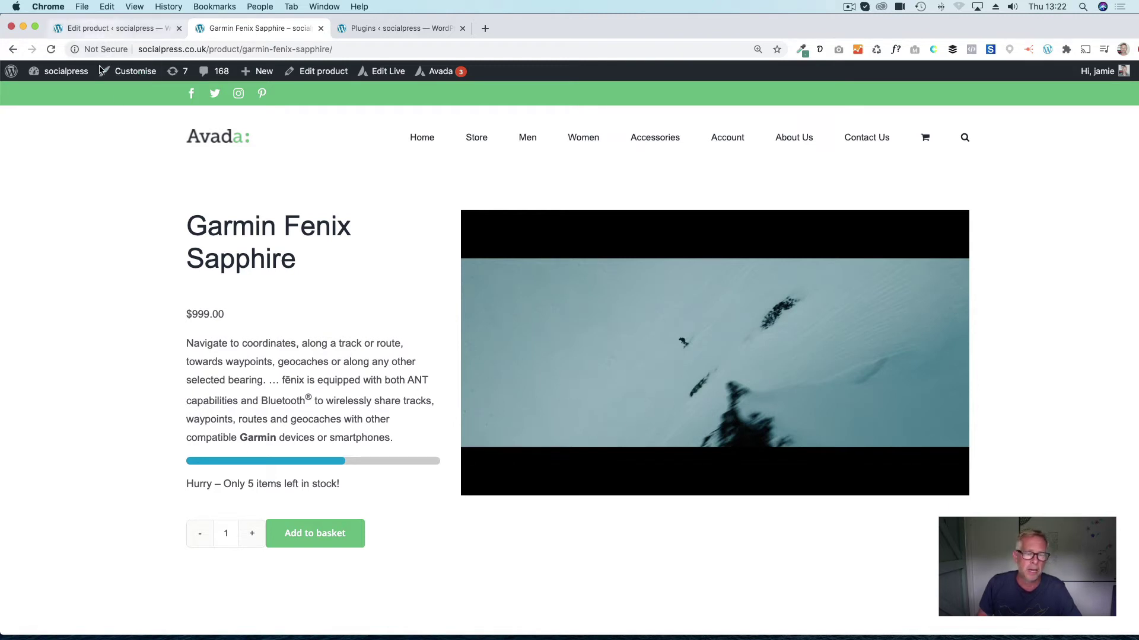
left_click_drag(228, 224, 280, 262)
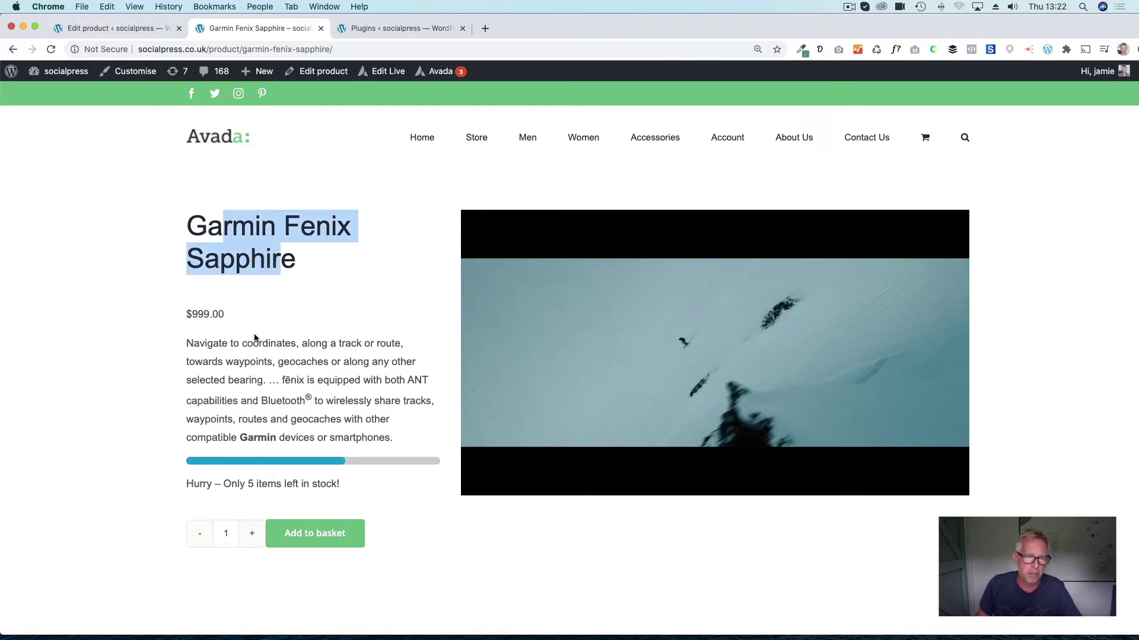
left_click(95, 31)
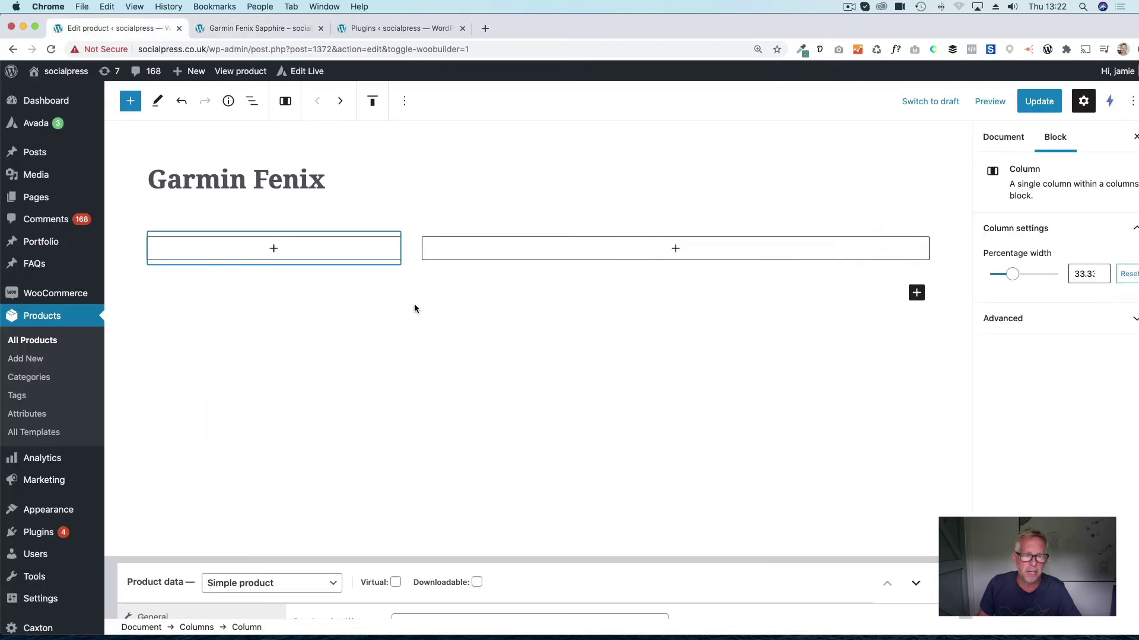
Add a WooBuilder: Product title block to the narrow column.
left_click(252, 248)
type("w")
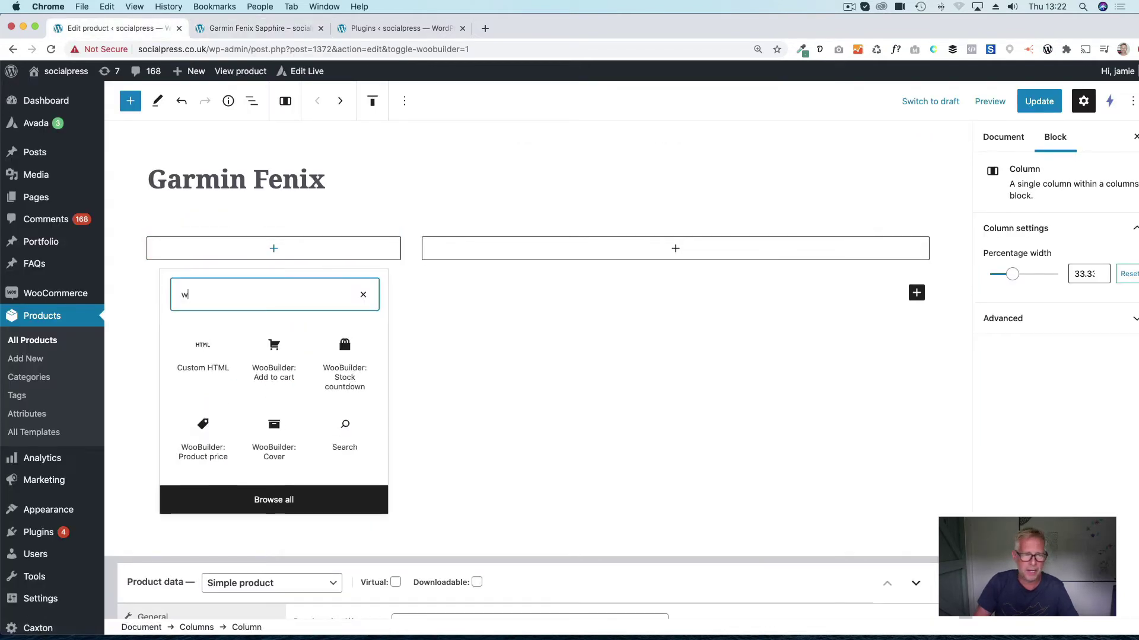
type("oobu")
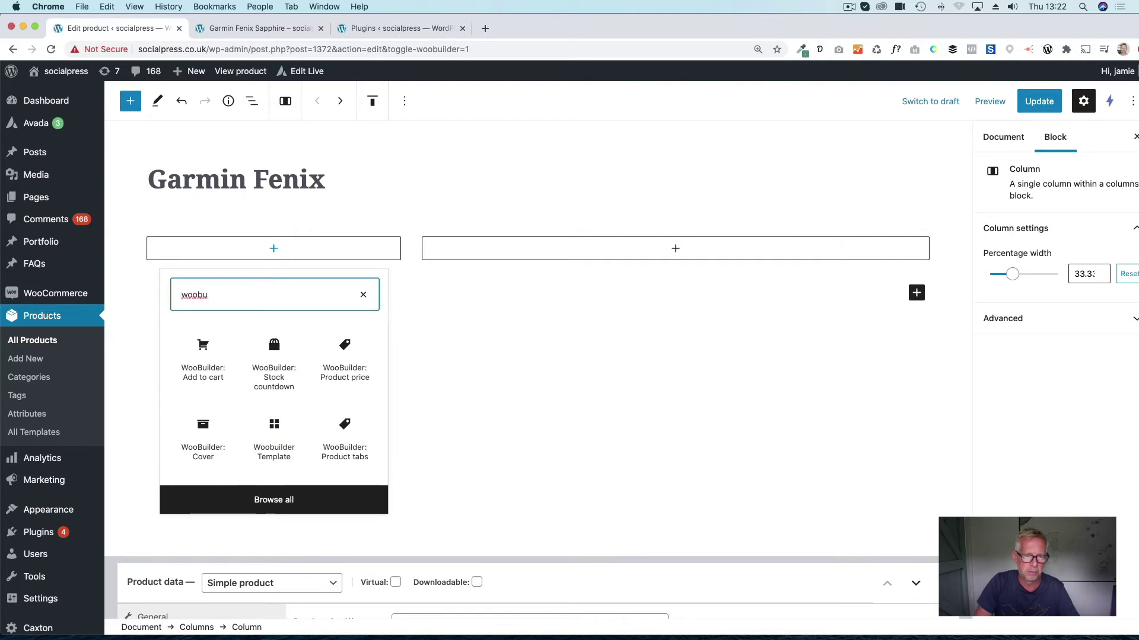
type("ilder pr")
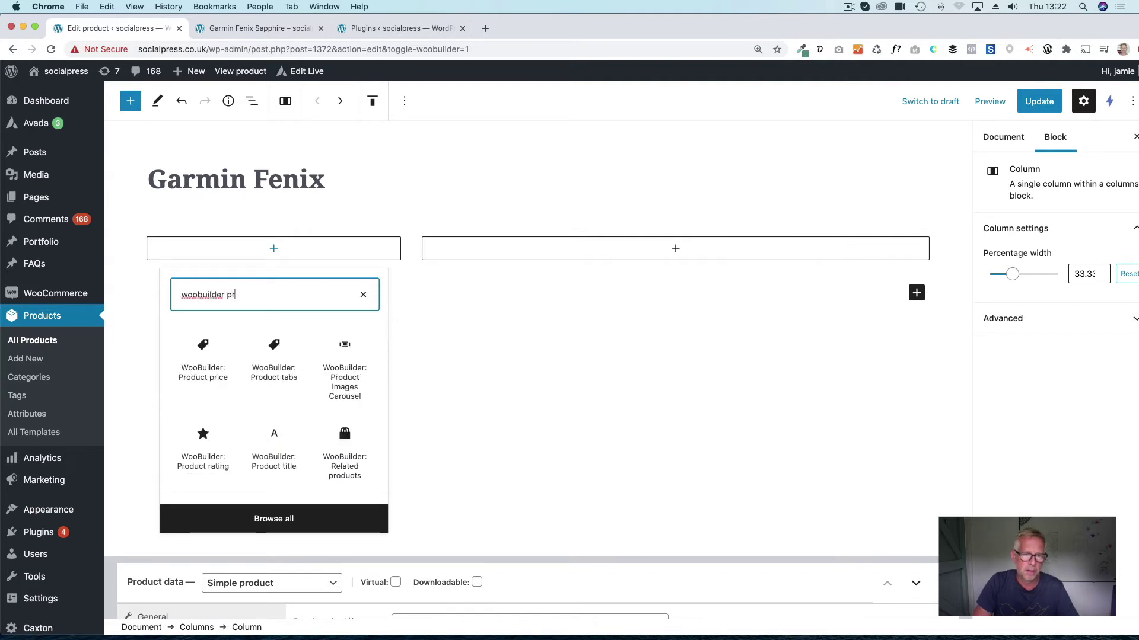
type("oduct titl")
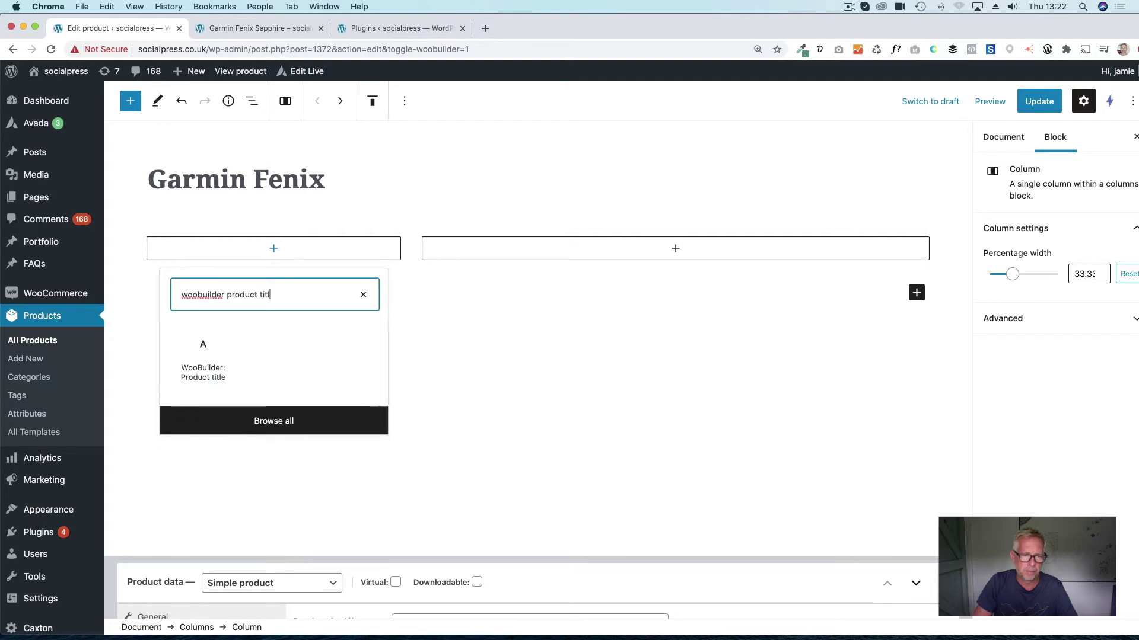
left_click(203, 349)
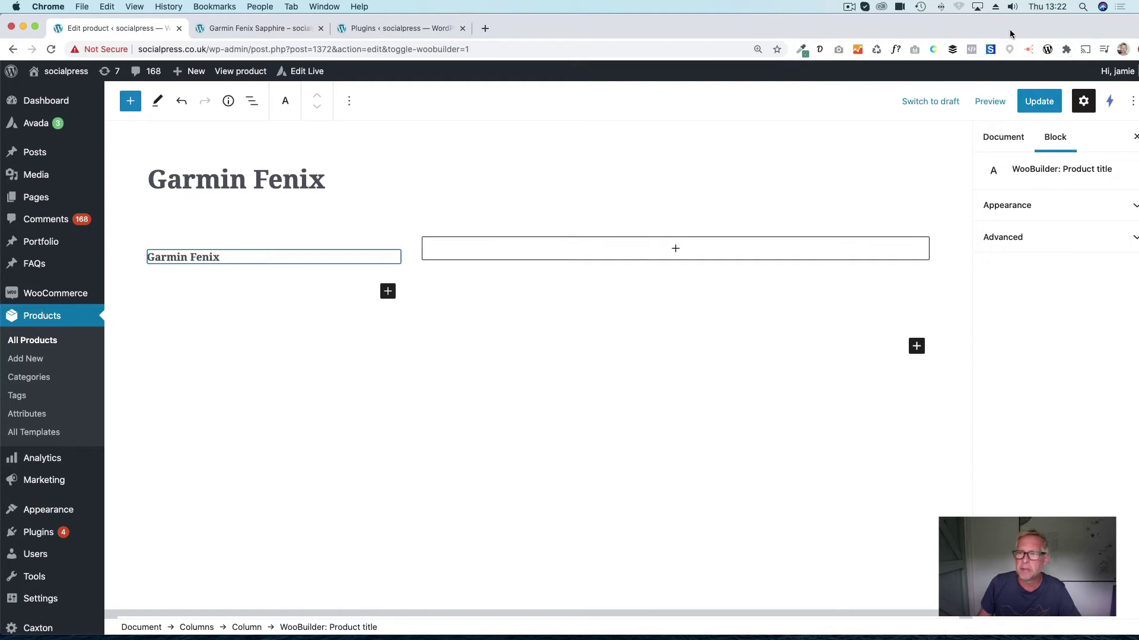
Set the font size of the product title block in the narrow column to 39.
mouse_move(1012, 31)
left_mouse_down()
mouse_move(976, 30)
mouse_move(997, 31)
left_mouse_up()
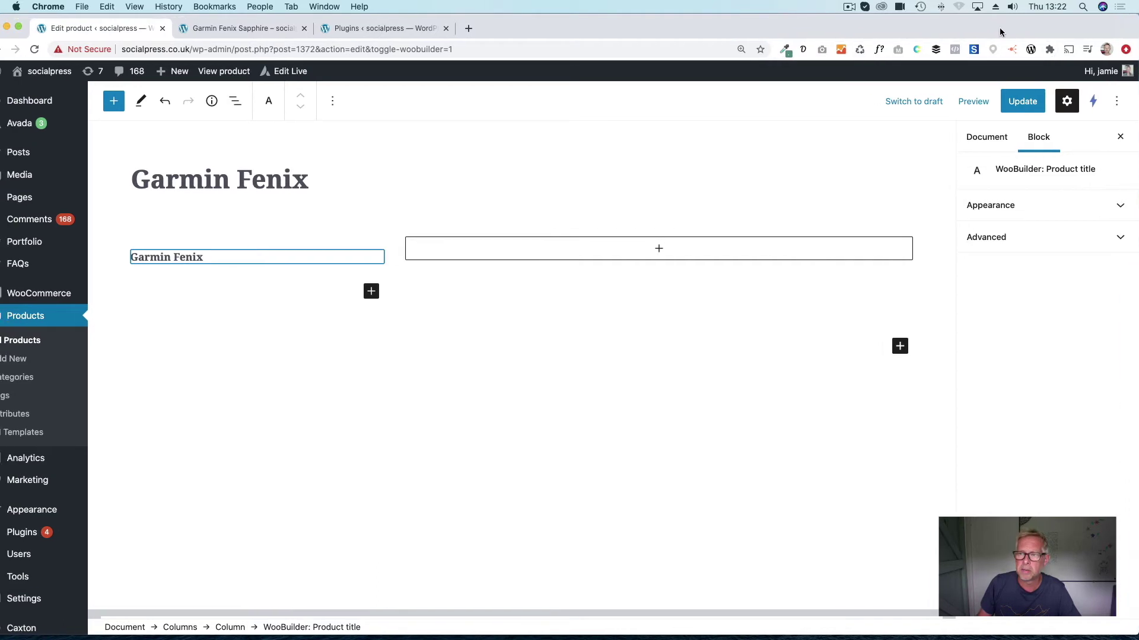
left_click(1047, 205)
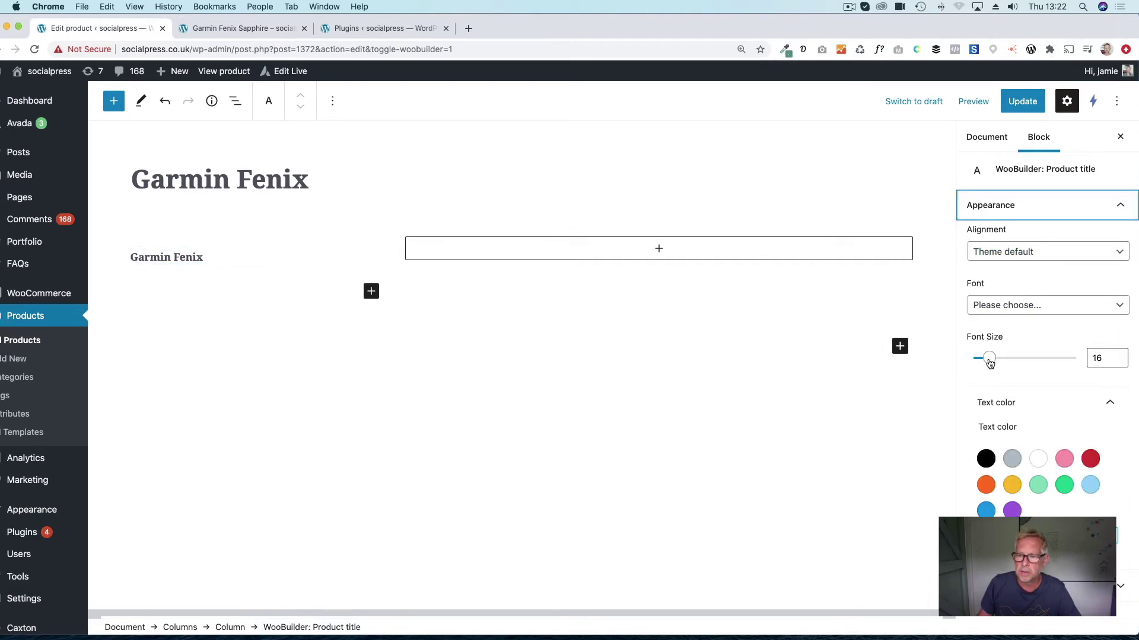
left_click_drag(989, 358, 1010, 363)
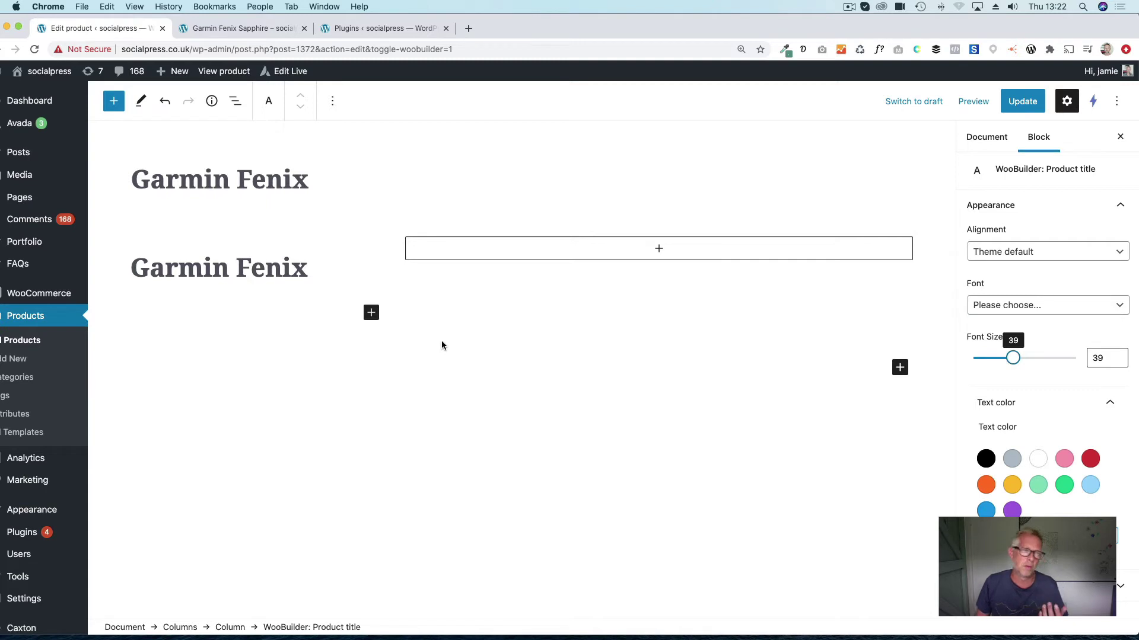
Add a WooBuilder: Product price block below the product title block in the narrow column.
left_click(371, 314)
type("price")
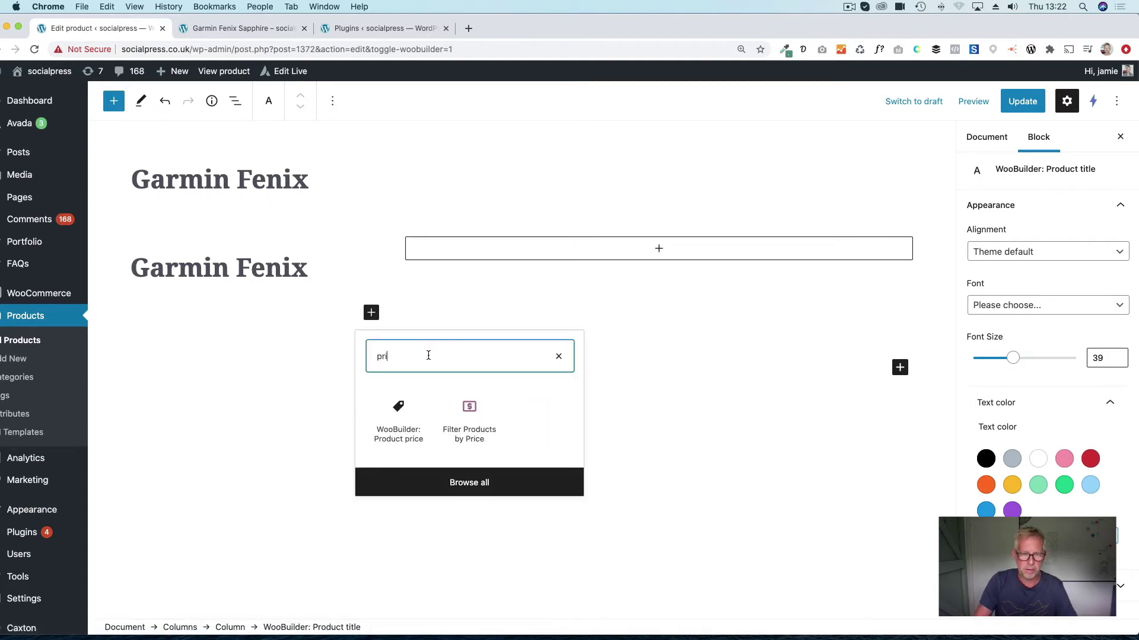
left_click(384, 411)
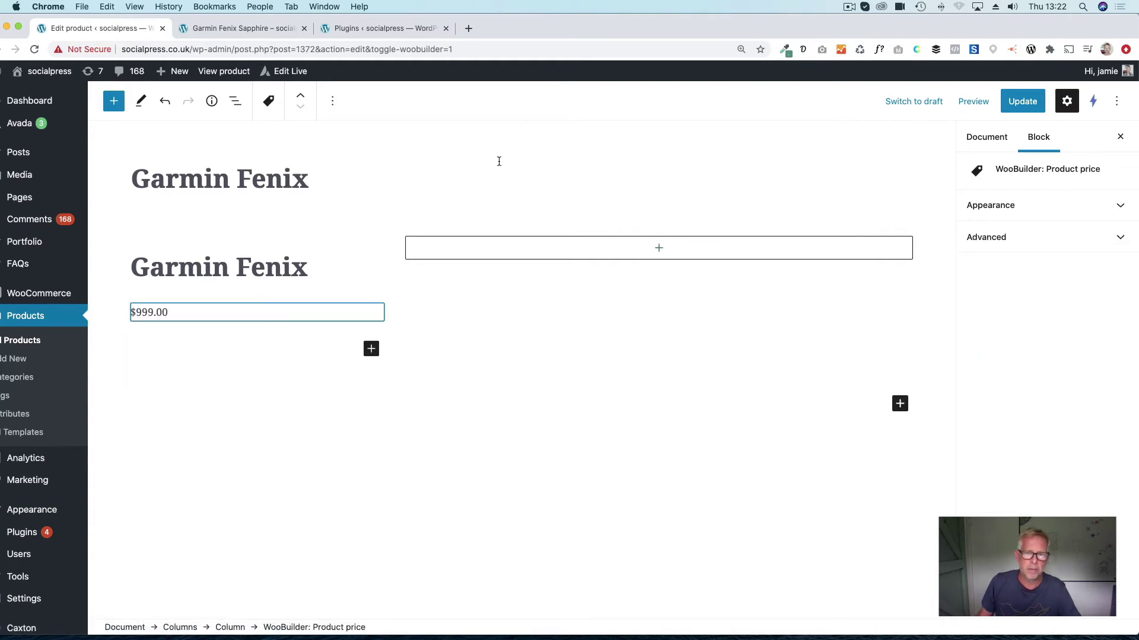
Generate and copy one 25-word placeholder paragraph with the dummy text extension.
left_click(803, 49)
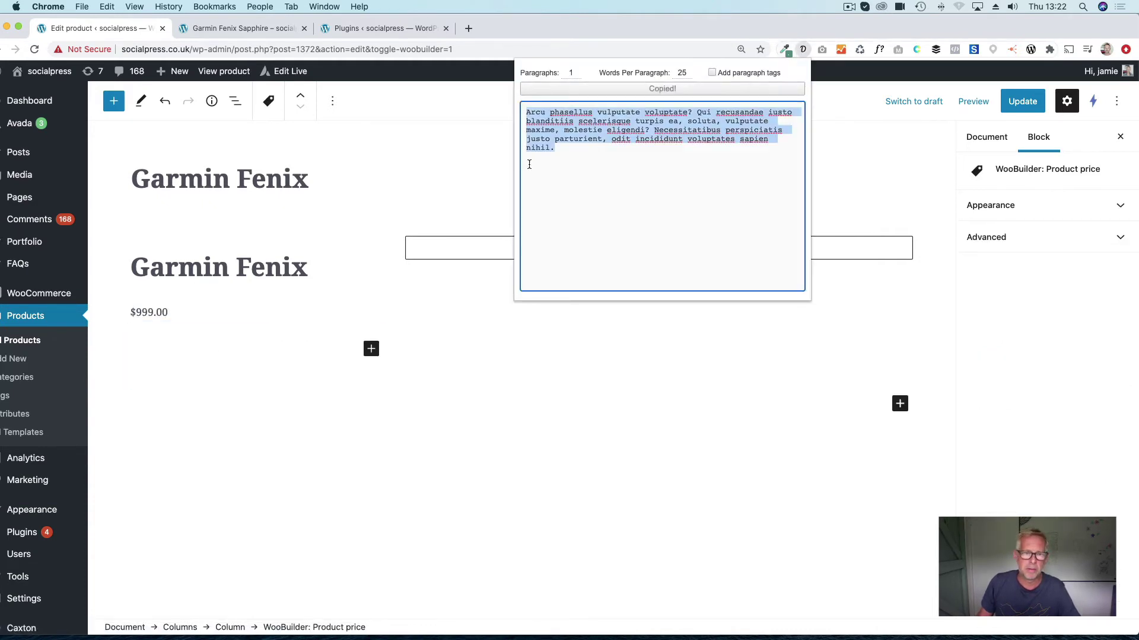
scroll(450, 421, "down", 10)
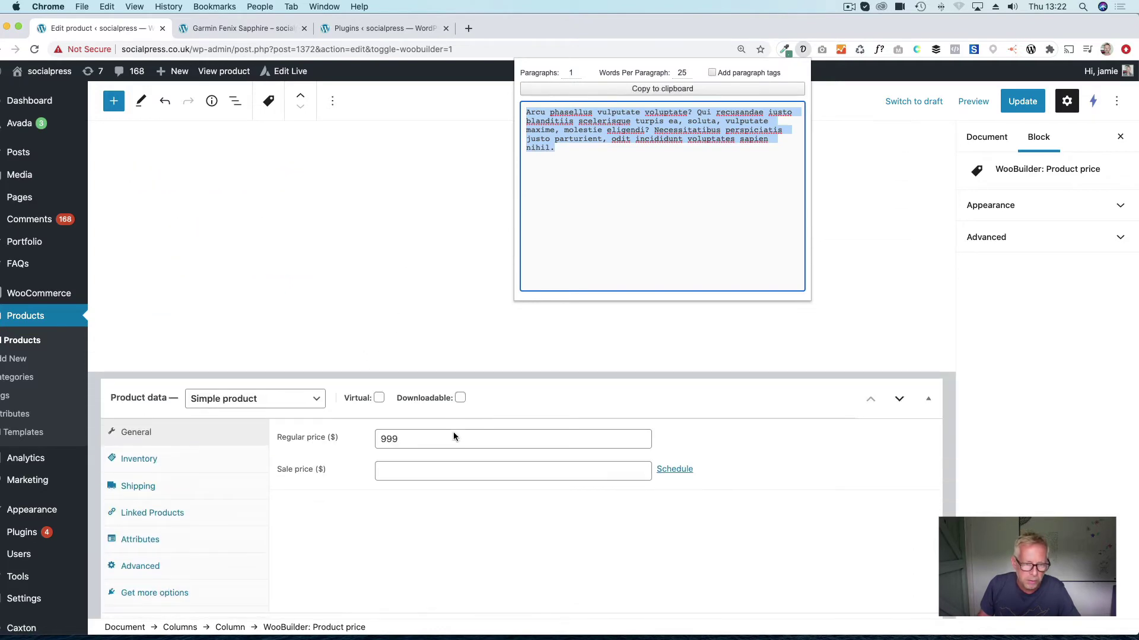
scroll(453, 437, "up", 2)
scroll(455, 438, "down", 3)
scroll(369, 427, "up", 5)
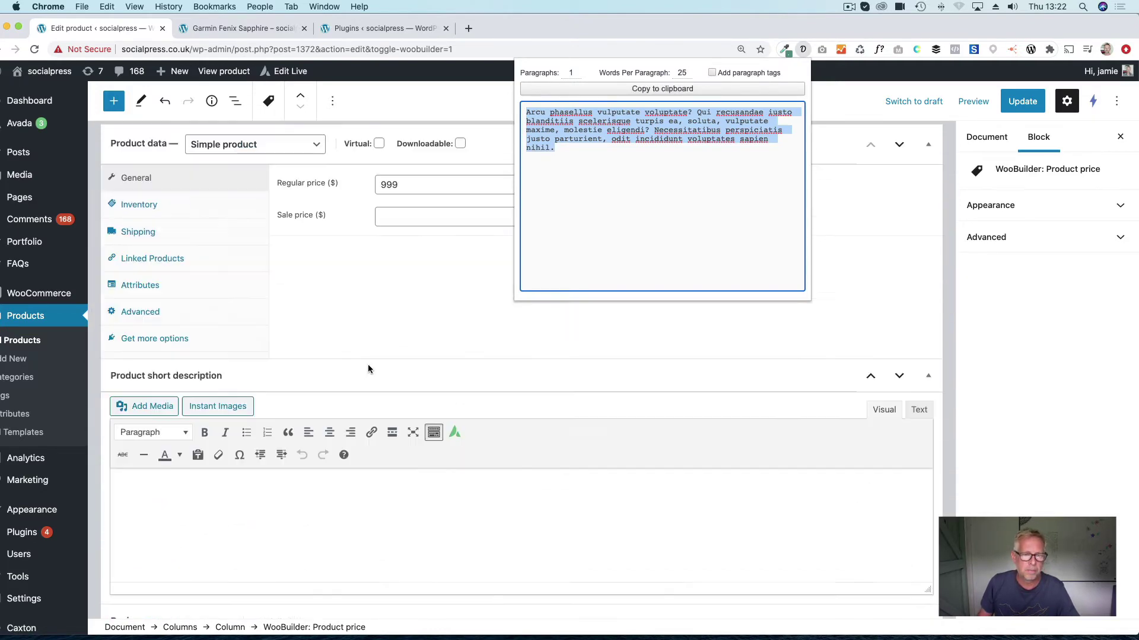
scroll(375, 371, "up", 6)
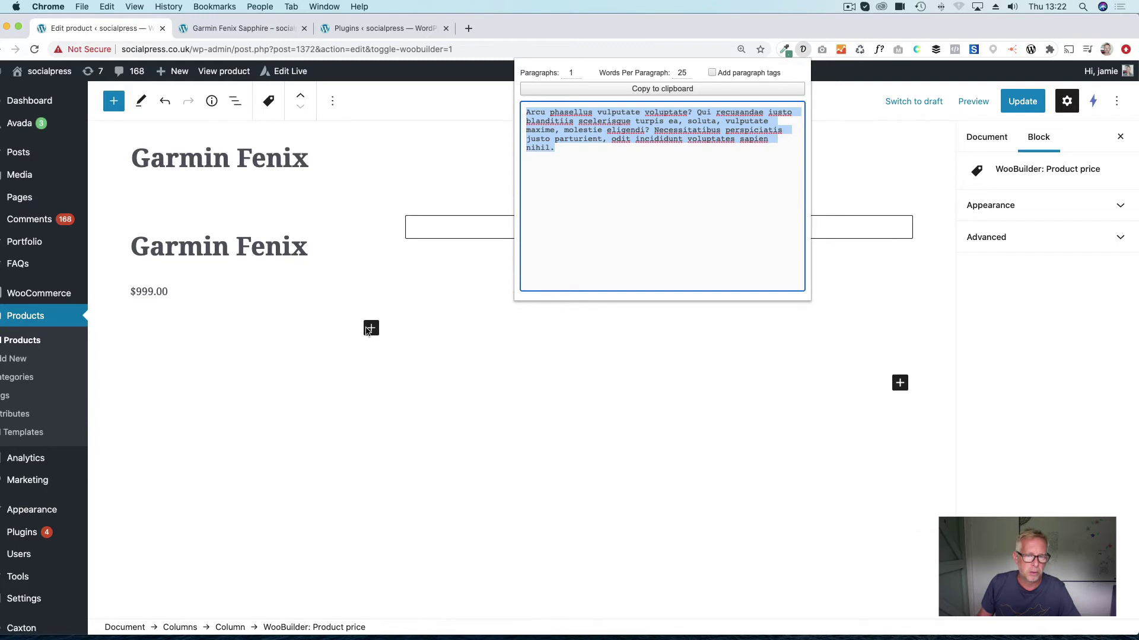
Add a Paragraph block below the product price in the narrow column and fill it with the copied placeholder text.
left_click(369, 330)
left_click(370, 329)
type("p")
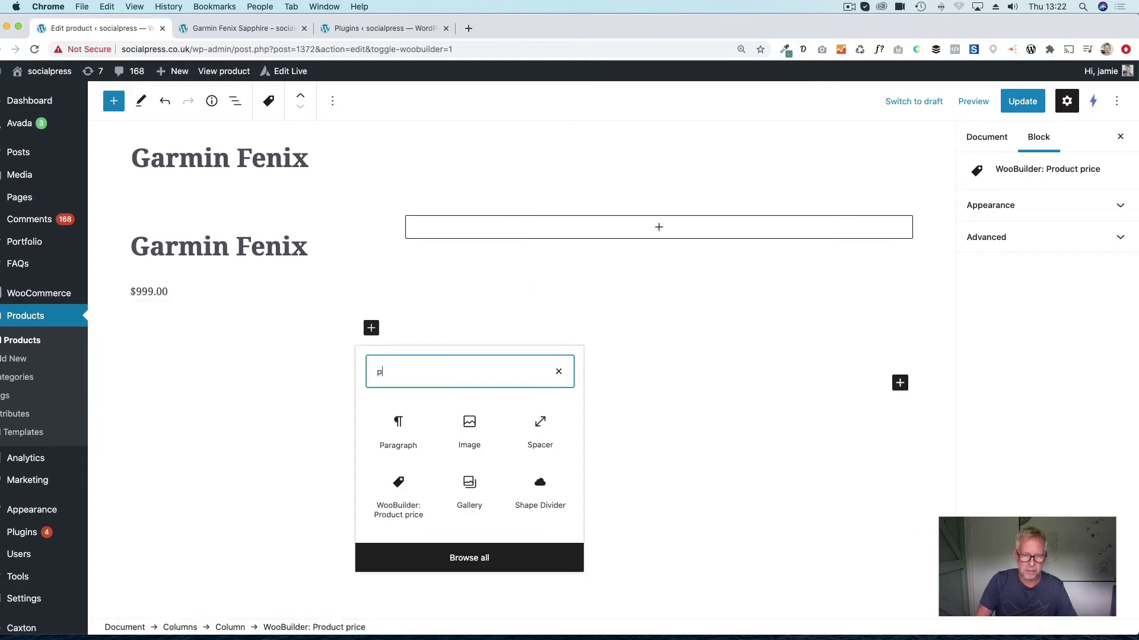
type("ar")
left_click(398, 430)
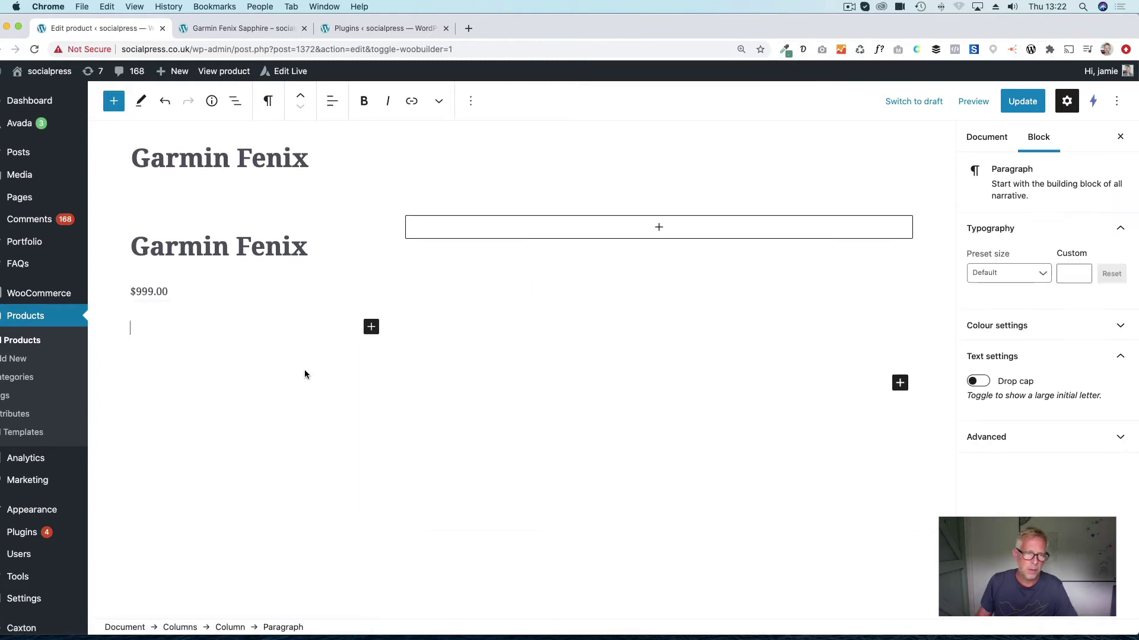
type("Arcu phasellus vulputate voluptate? Qui recusandae iusto blanditiis scelerisque turpis ea, soluta, vulputate maxime, molestie eligendi? Necessitatibus perspiciatis justo parturient, odit incididunt voluptates sapien nihil.")
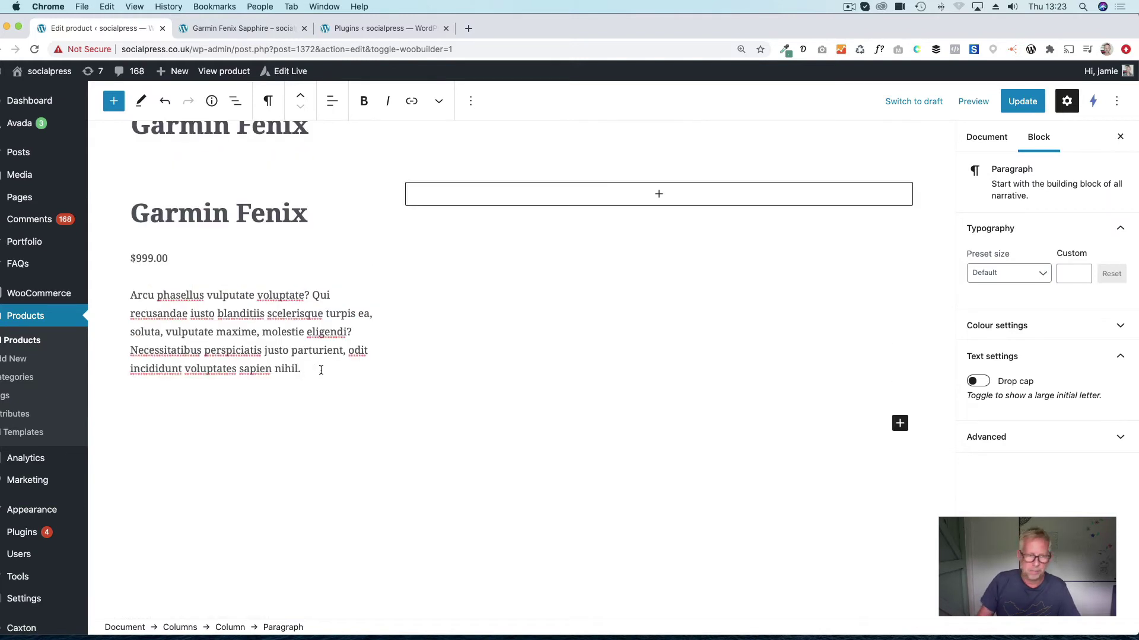
Insert a WooBuilder: Add to cart block below the placeholder paragraph in the narrow column.
scroll(412, 531, "down", 5)
scroll(414, 539, "up", 4)
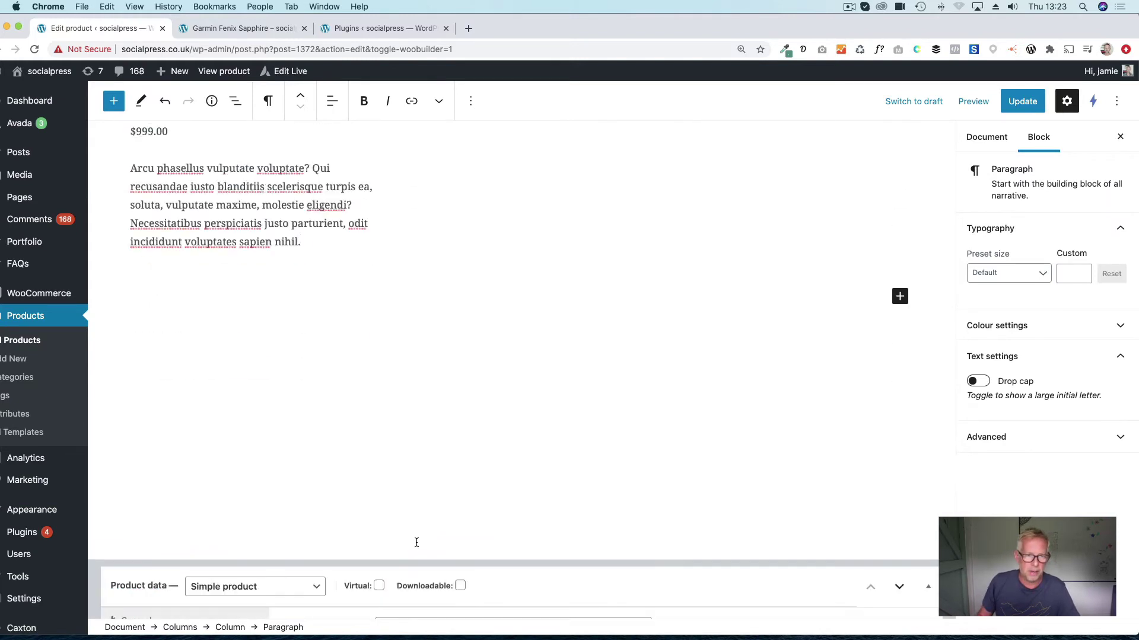
scroll(397, 469, "up", 2)
key("Return")
type("/")
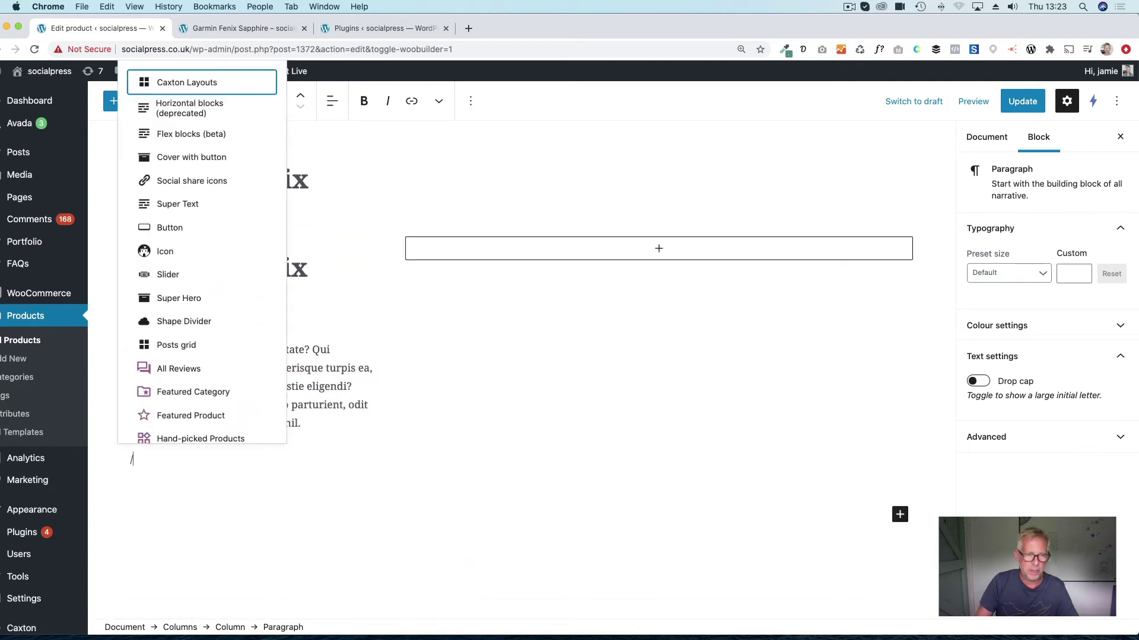
type("add to")
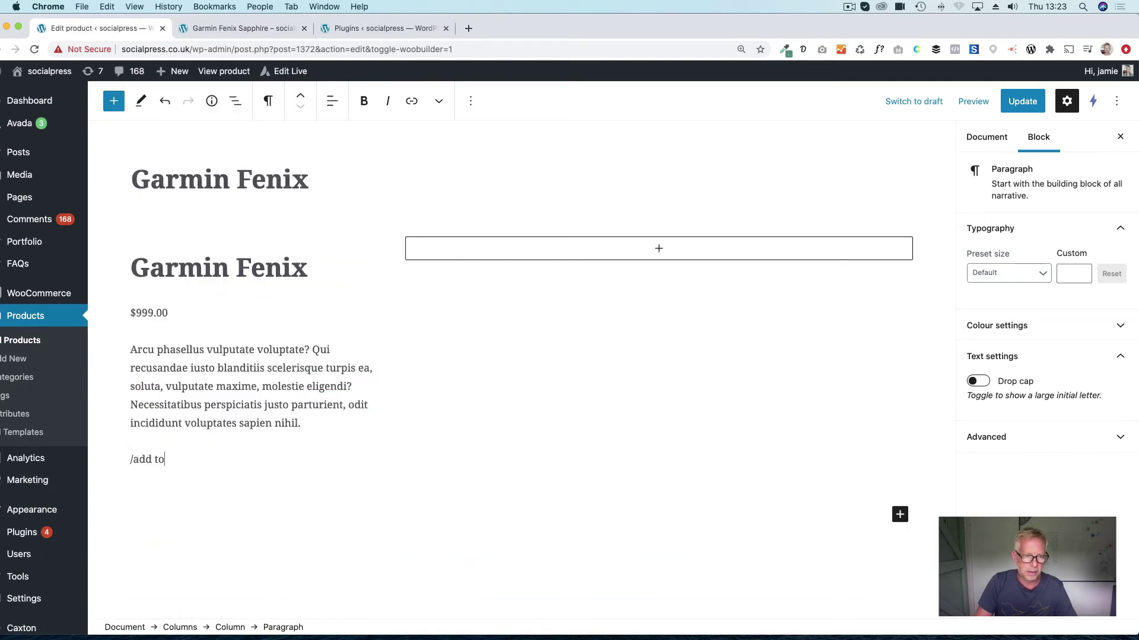
key("BackSpace")
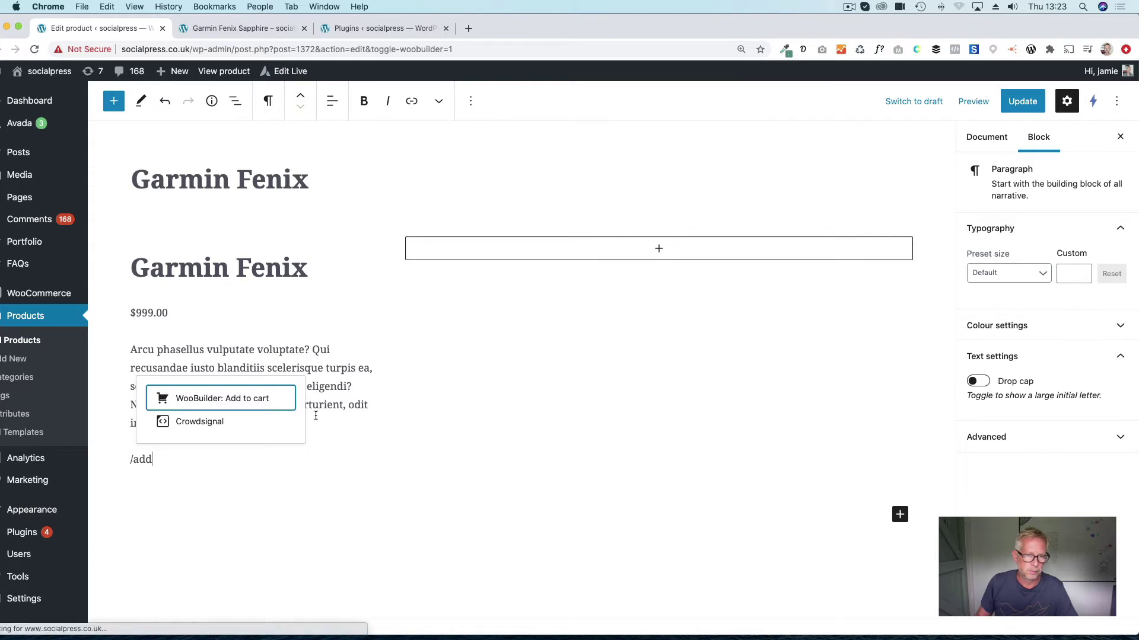
left_click(249, 398)
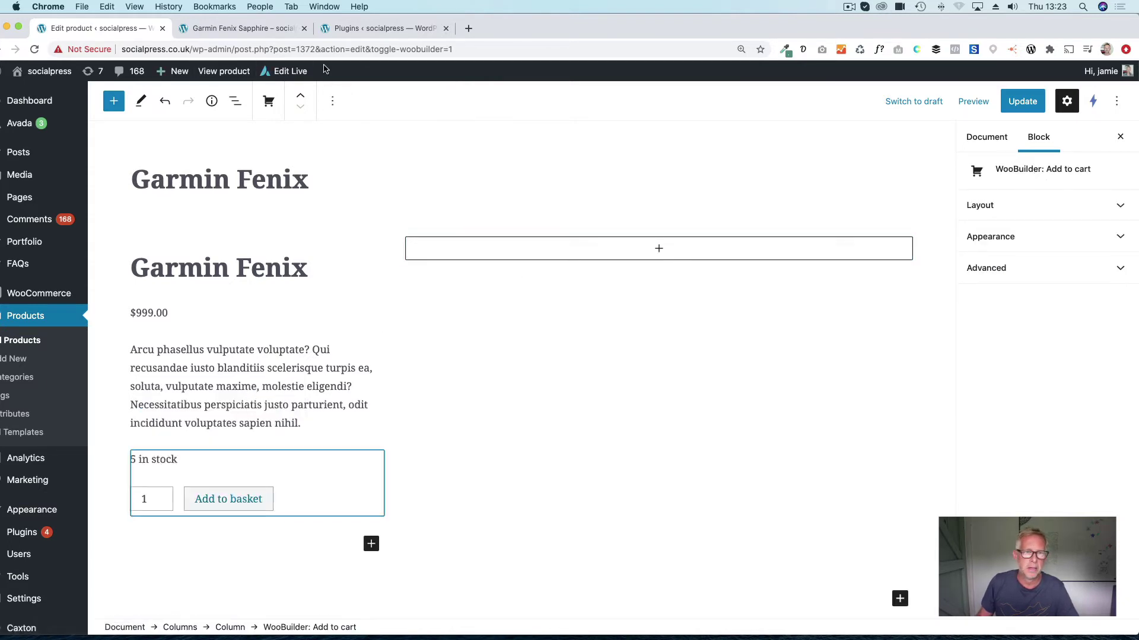
Open the Garmin Fenix Sapphire product for editing and copy the Vimeo embed code from its Custom HTML block.
left_click(240, 28)
left_click(919, 479)
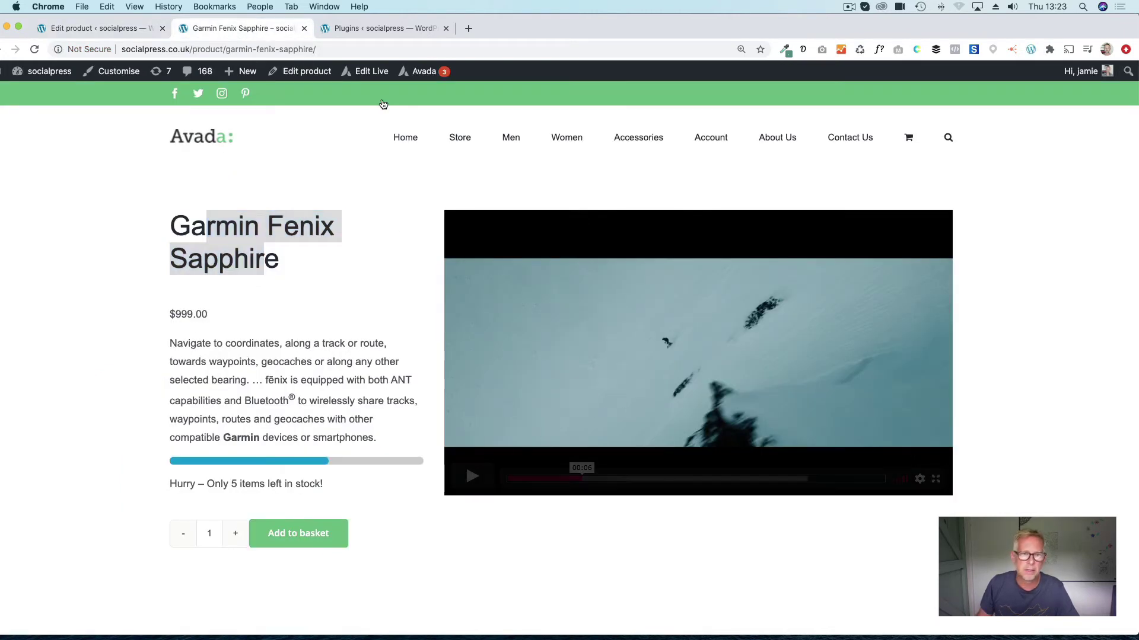
left_click(319, 72)
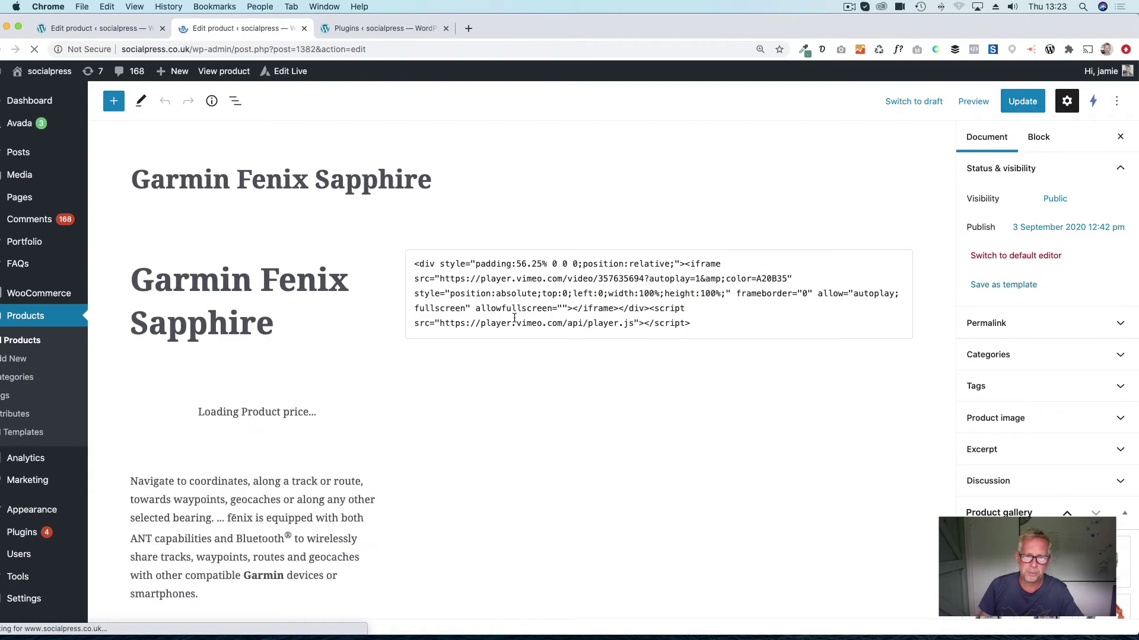
left_click(514, 319)
left_click_drag(690, 323, 410, 266)
key("super+c")
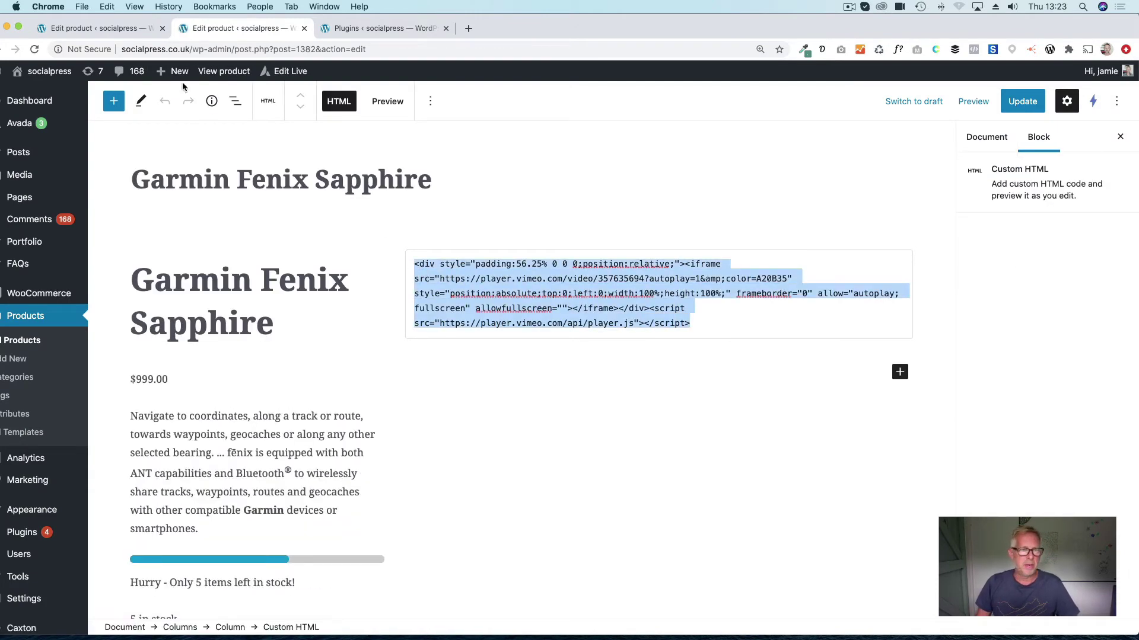
Add a Custom HTML block to the empty wide column of the Garmin Fenix product and paste the Vimeo embed code.
left_click(103, 30)
left_click(679, 256)
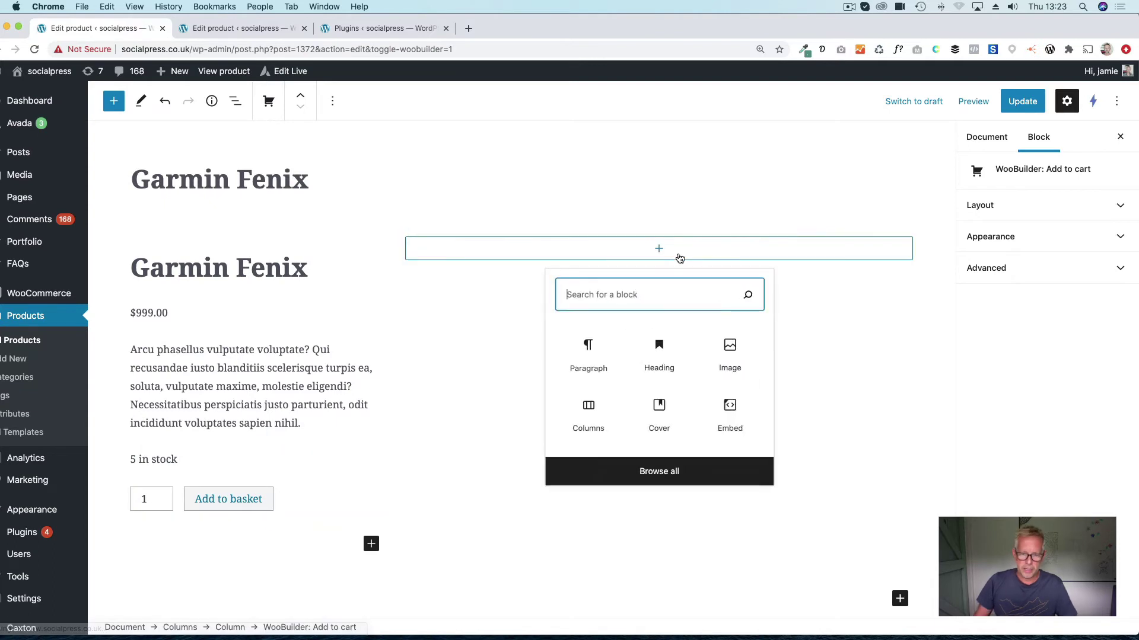
type("html")
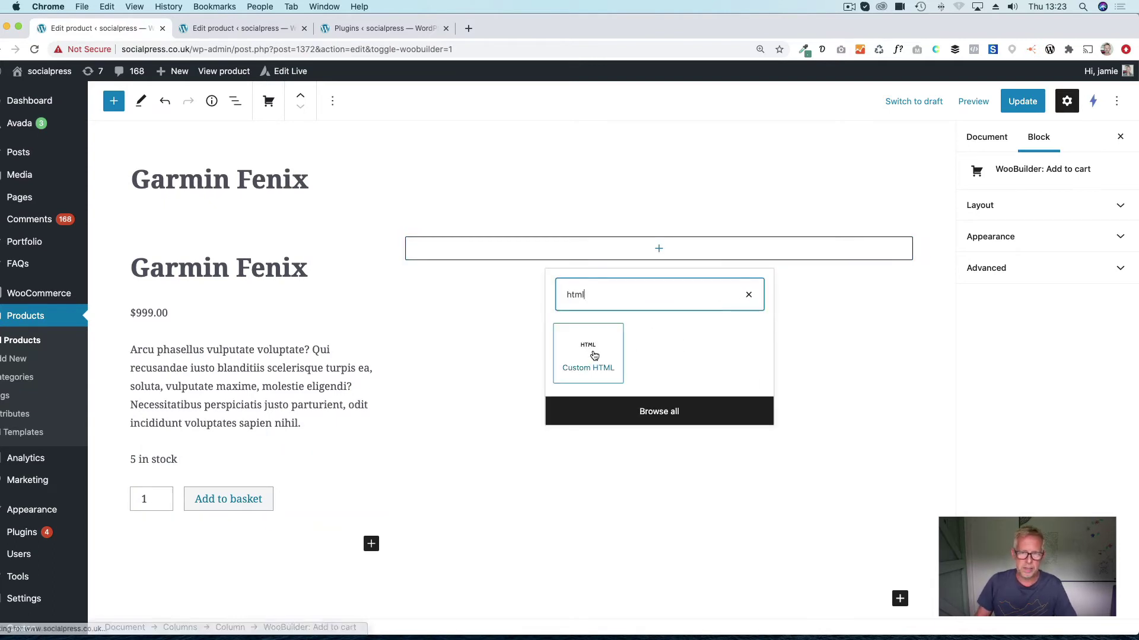
left_click(594, 355)
key("super+v")
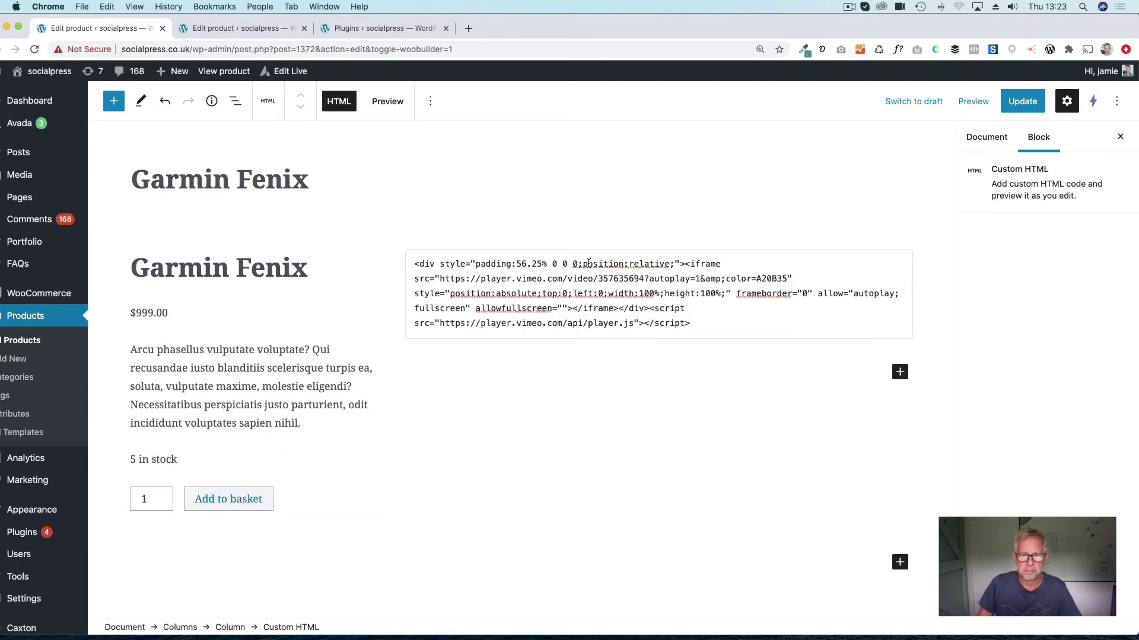
Update the Garmin Fenix product and review its live page with the video paused before returning to the editor.
left_click(1021, 101)
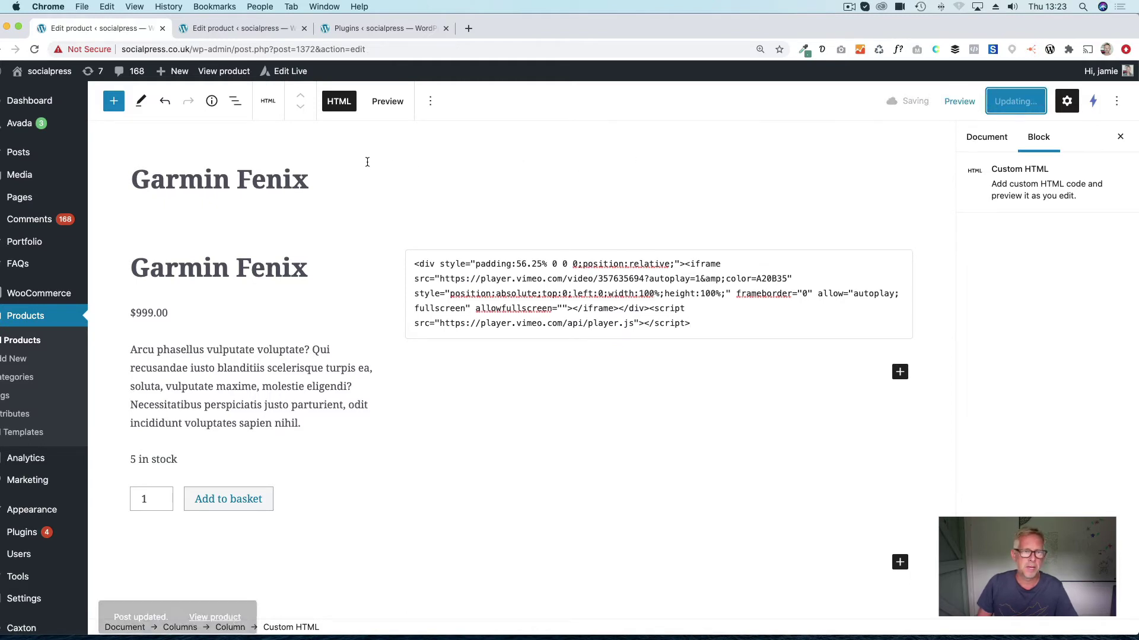
left_click(223, 71)
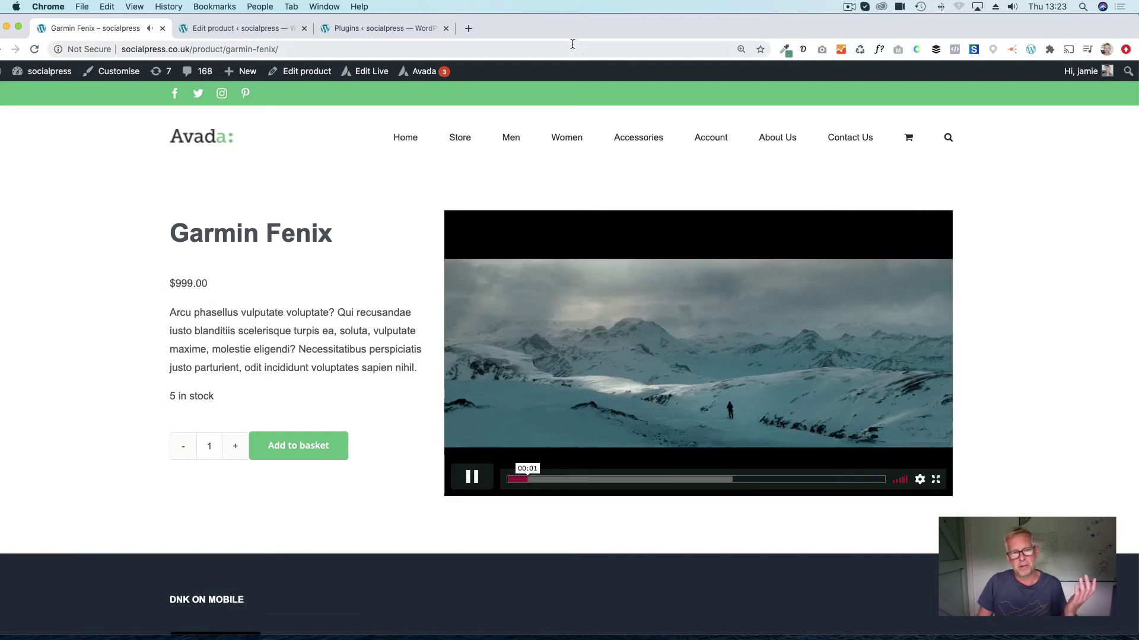
left_click(483, 478)
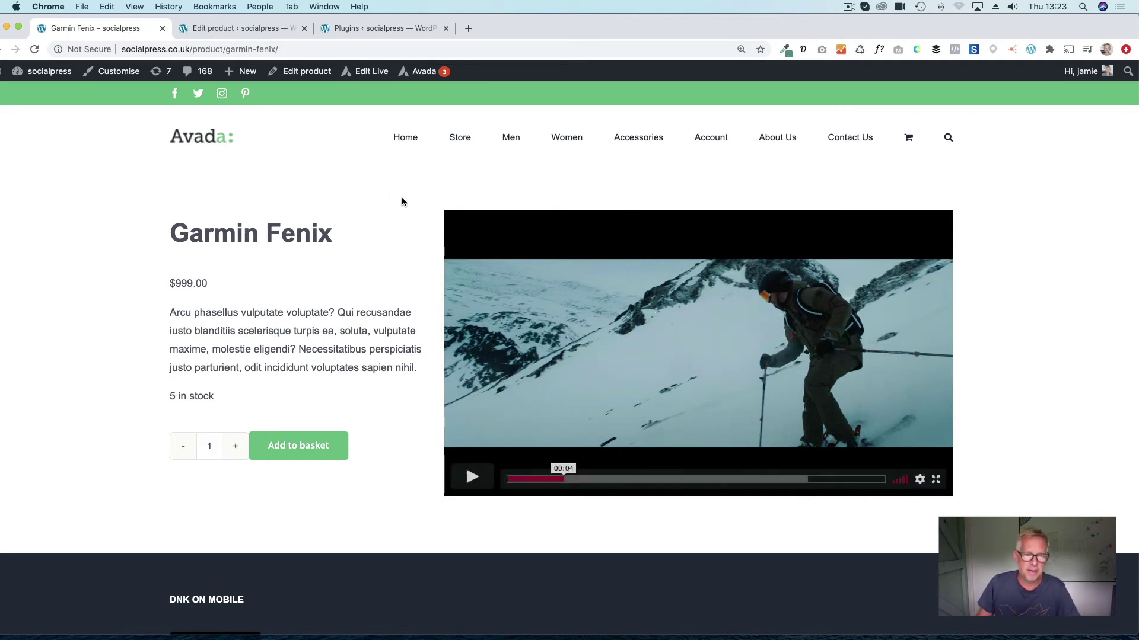
left_click(302, 76)
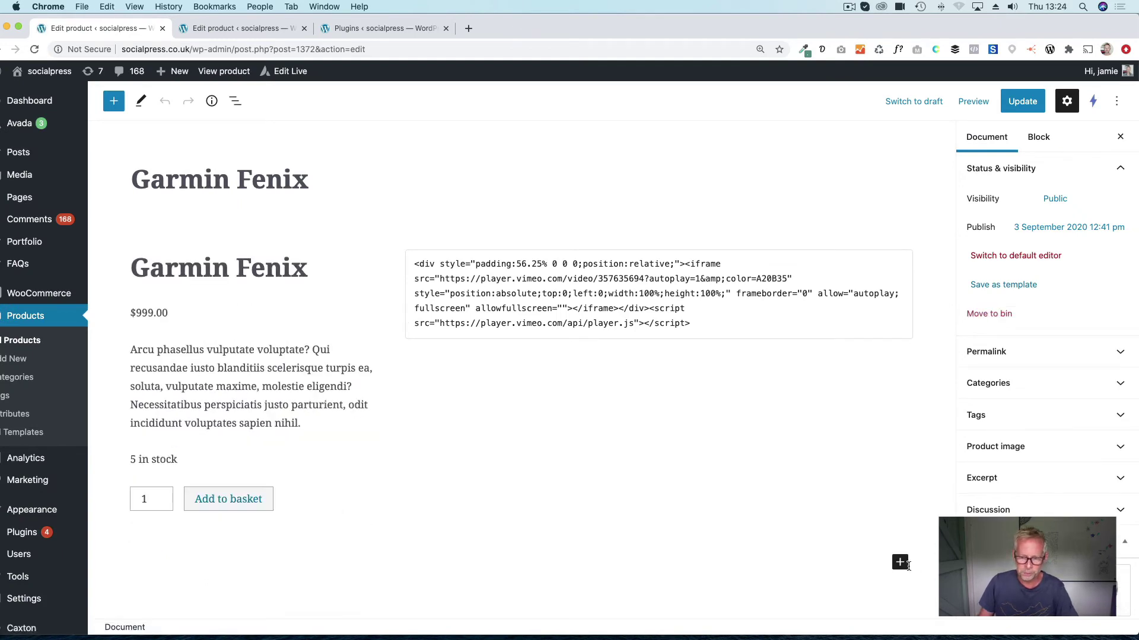
Add a Cover block below the columns, using the media library photo of a man standing before misty hills.
left_click(900, 562)
type("c")
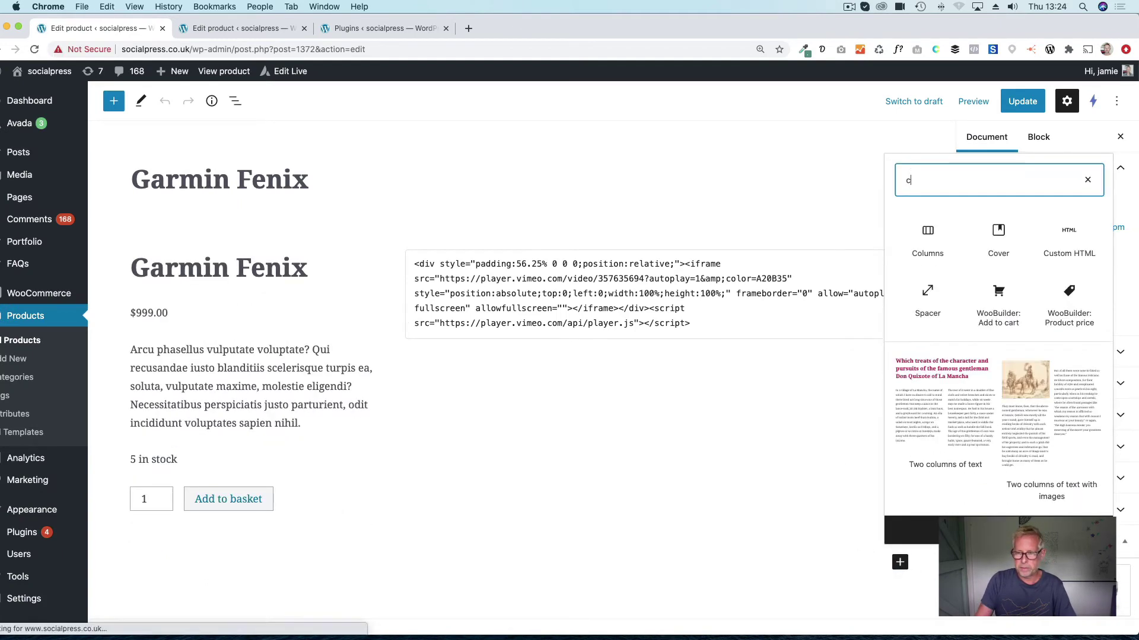
type("over")
left_click(927, 462)
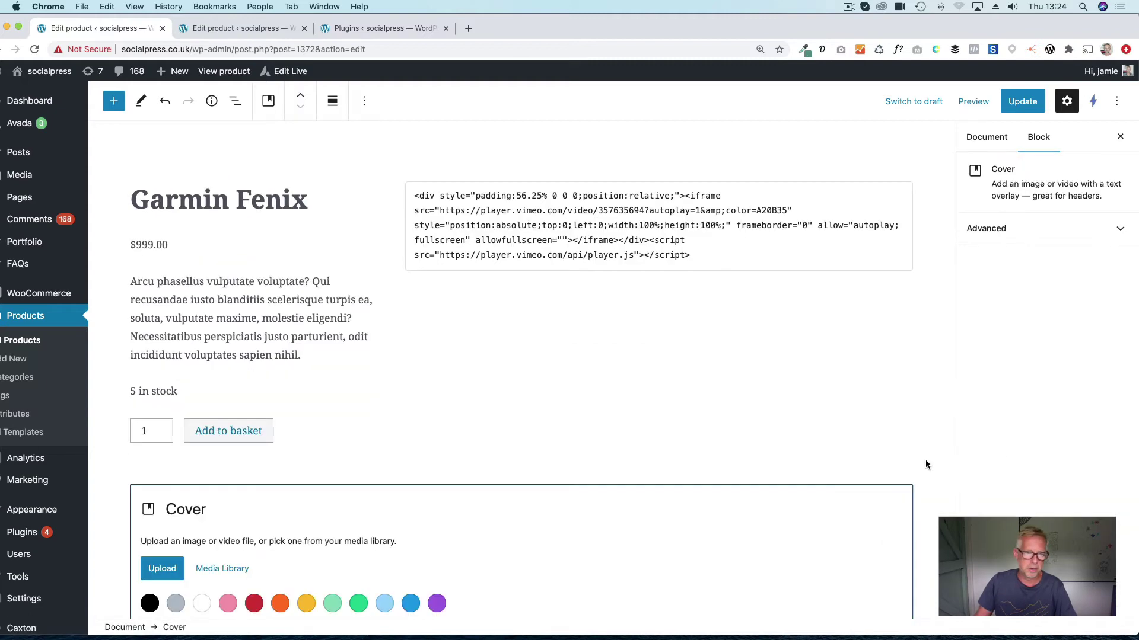
scroll(396, 432, "down", 3)
left_click(222, 375)
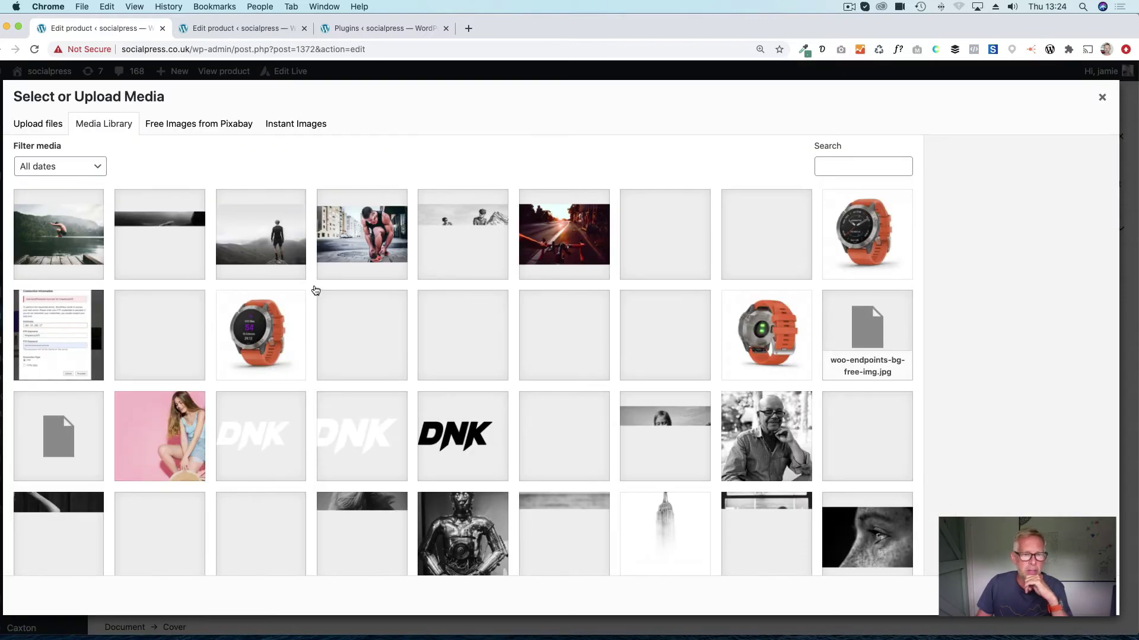
left_click(293, 272)
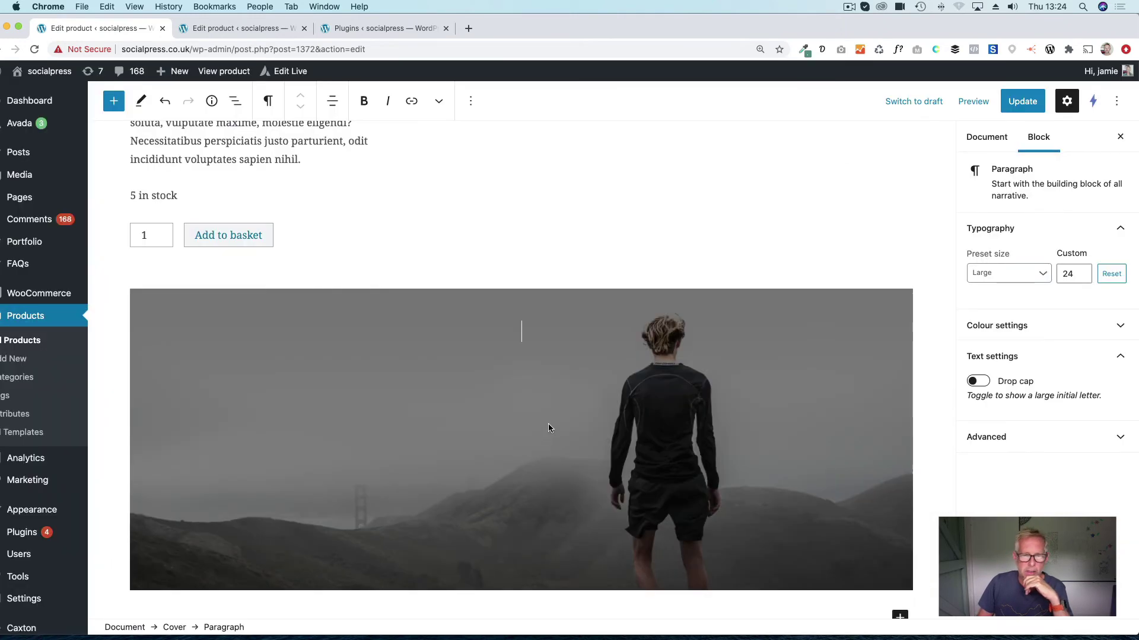
Enter "Endurance is...." as the text on the cover image, undoing the mistaken paste of the embed code.
key("super+v")
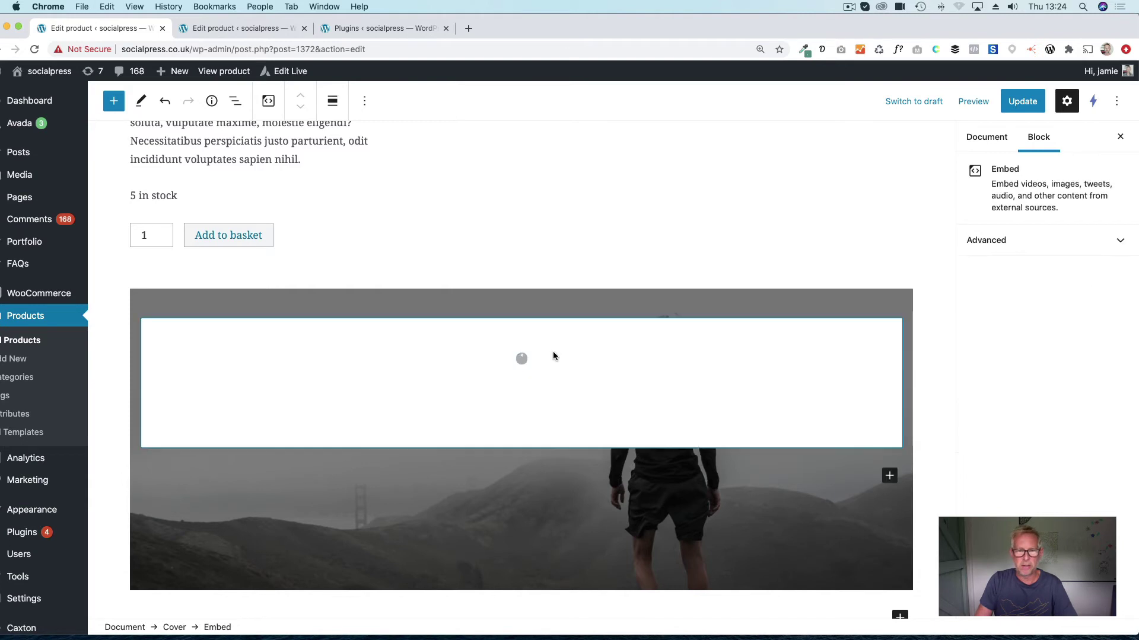
key("super+z")
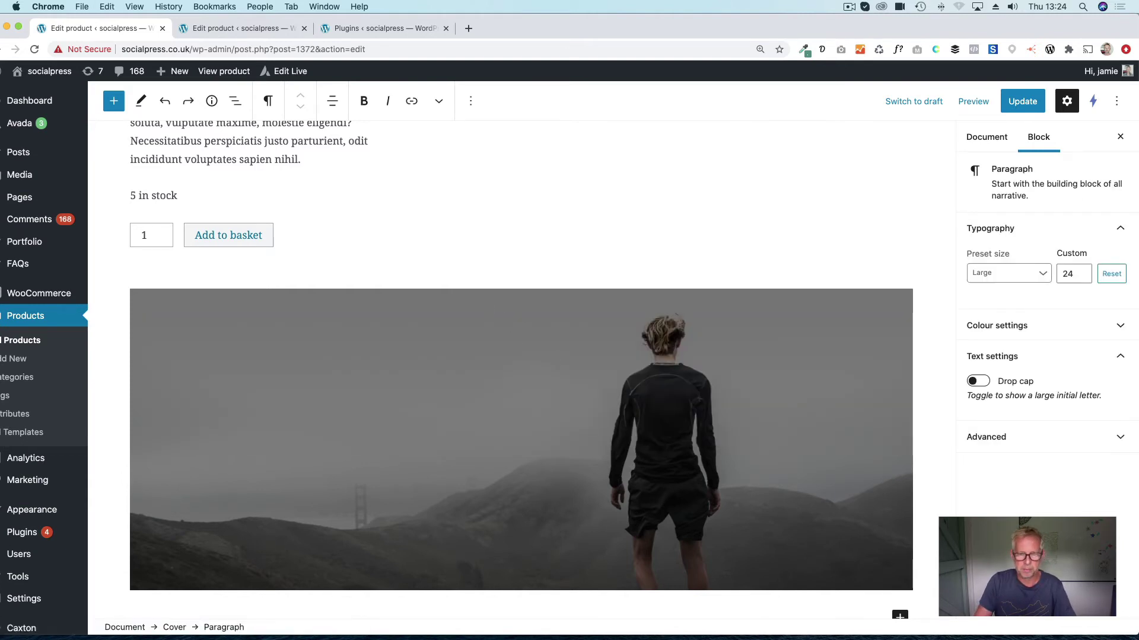
type("Endu")
type("ranc")
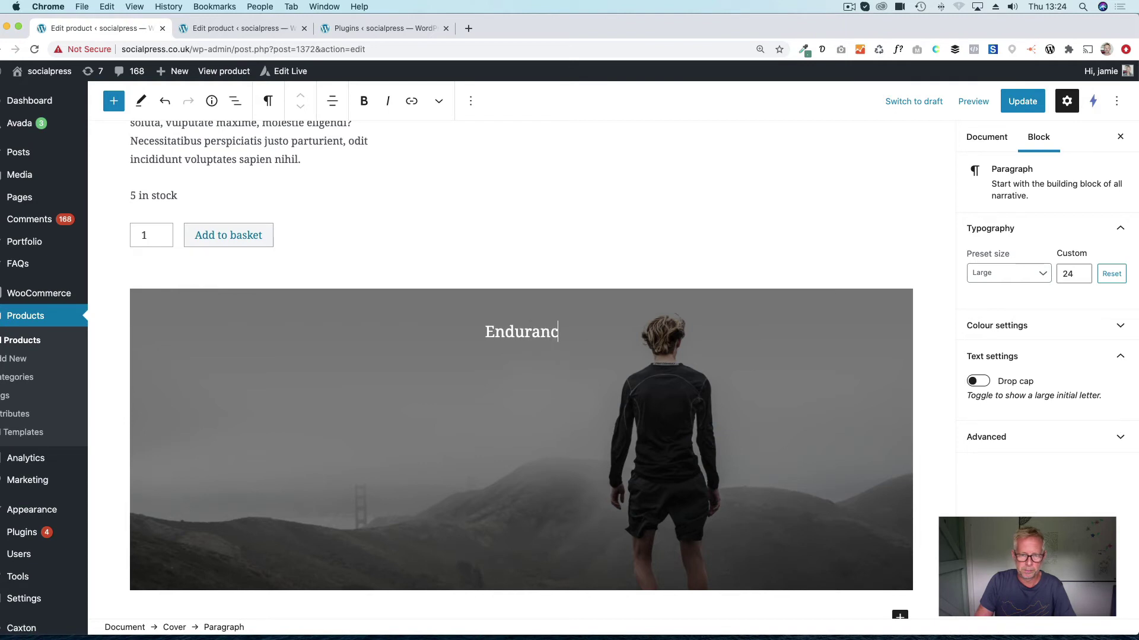
type("e is....")
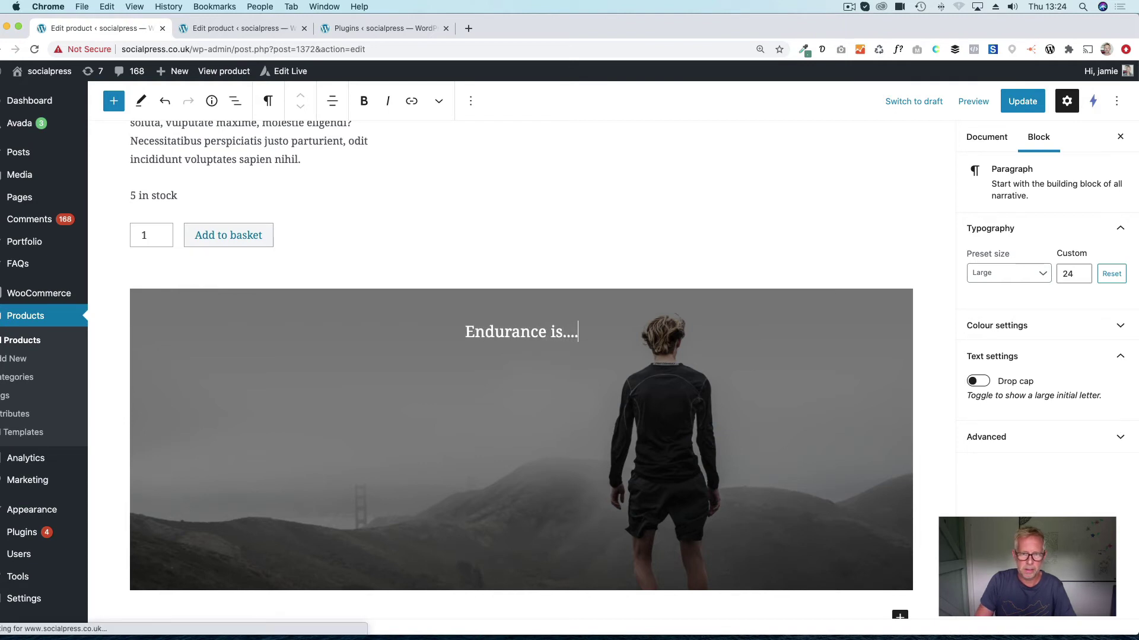
Add a second paragraph below "Endurance is...." in the cover and fill it with newly generated 25-word placeholder text.
key("Return")
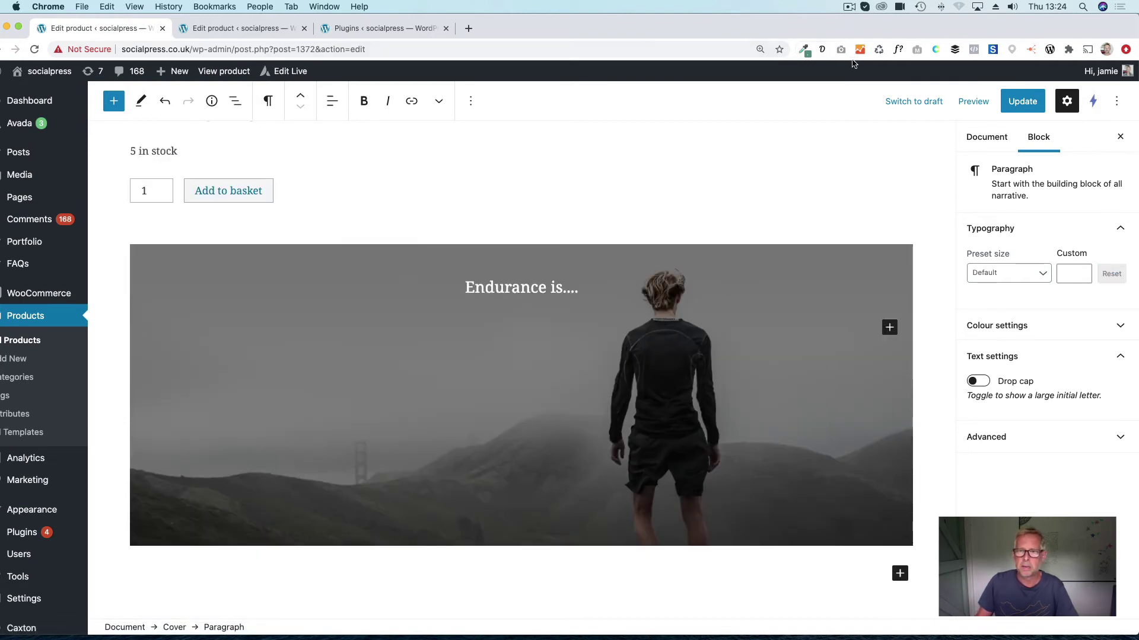
left_click(822, 49)
left_click(650, 90)
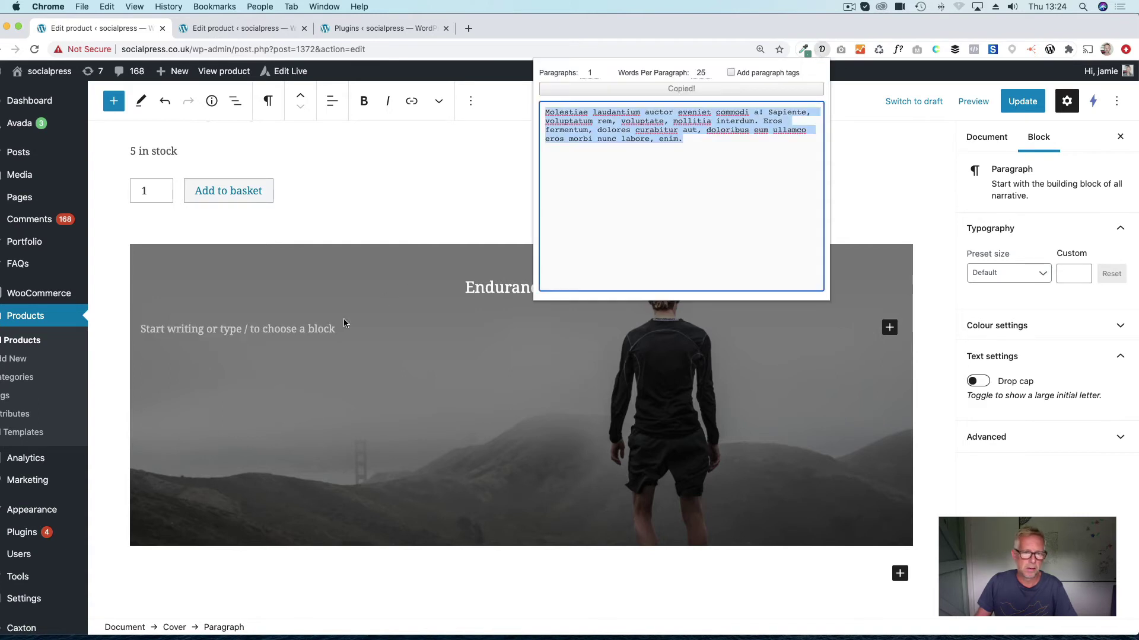
left_click(331, 325)
key("super+v")
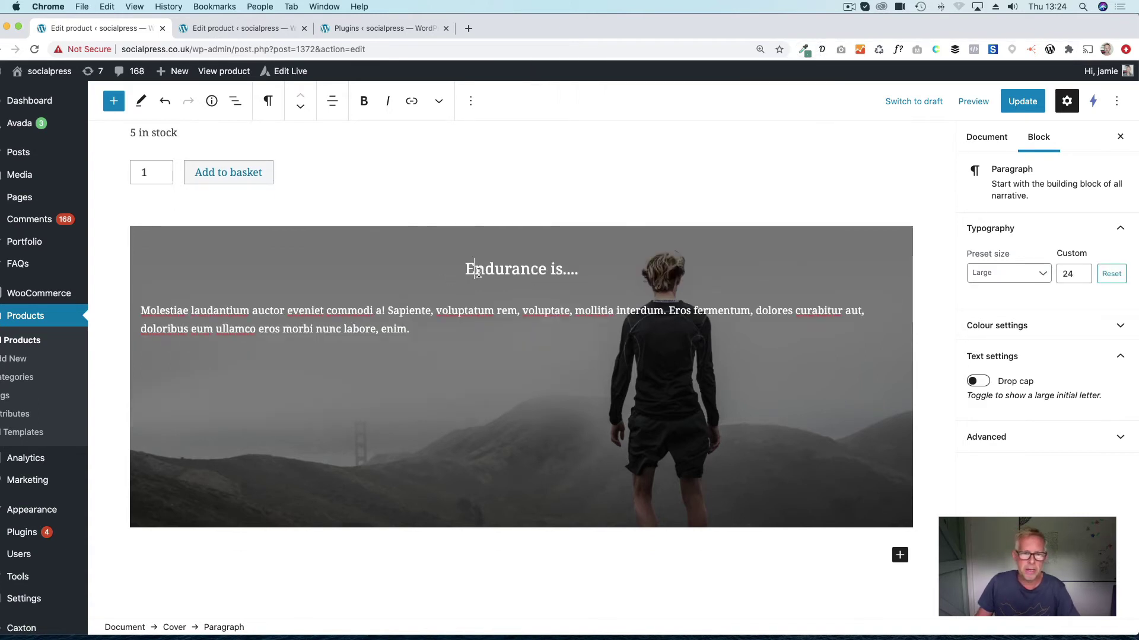
Set the preset text size of the "Endurance is...." paragraph in the cover to Huge.
left_click(986, 274)
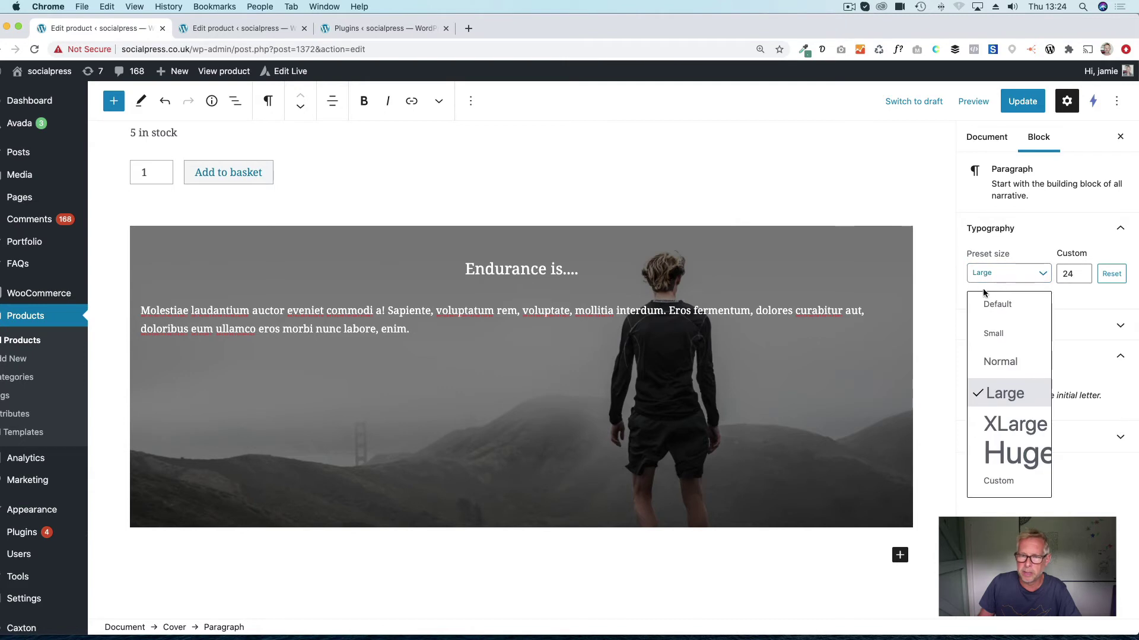
left_click(560, 274)
left_click(1008, 274)
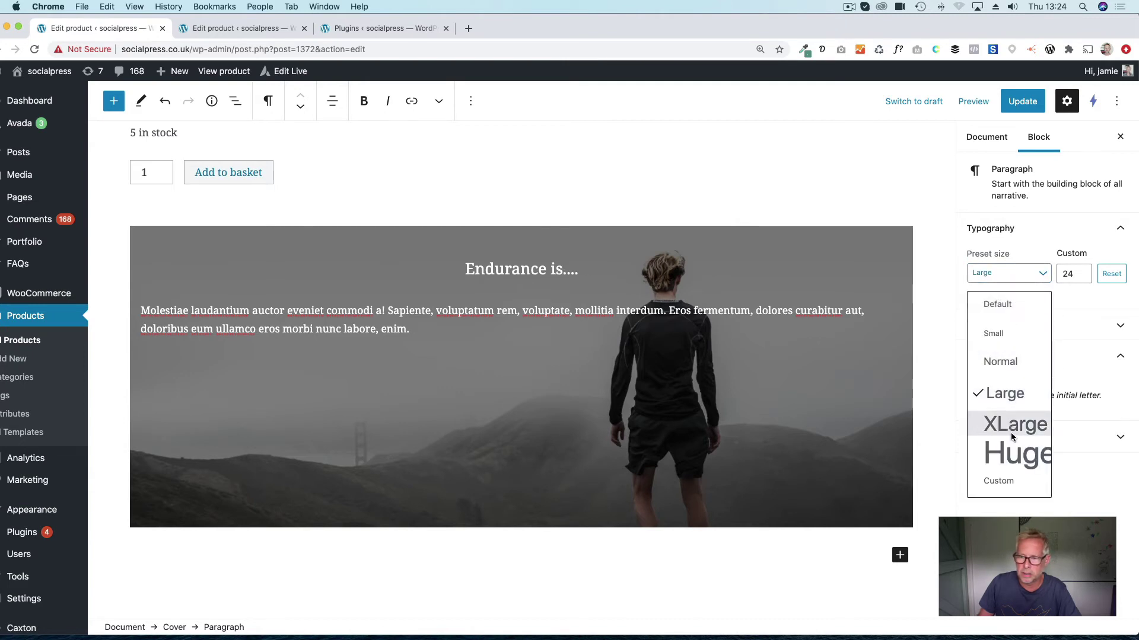
left_click(1015, 454)
left_click(581, 303)
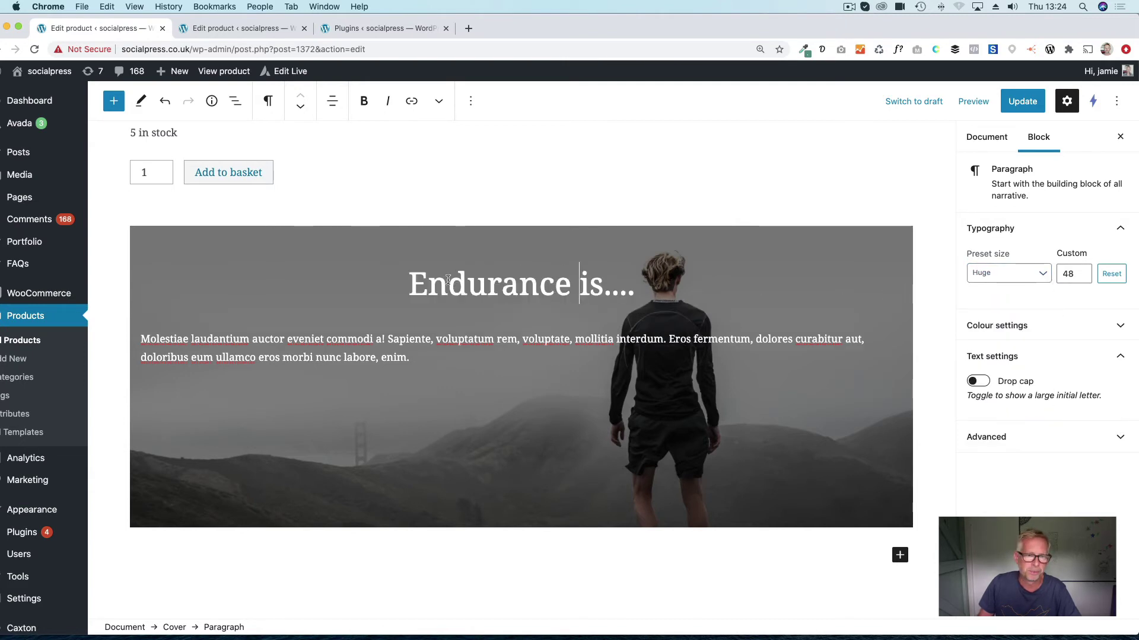
Stretch the cover block to a minimum height of about 574 px and enable its fixed background.
left_click(467, 242)
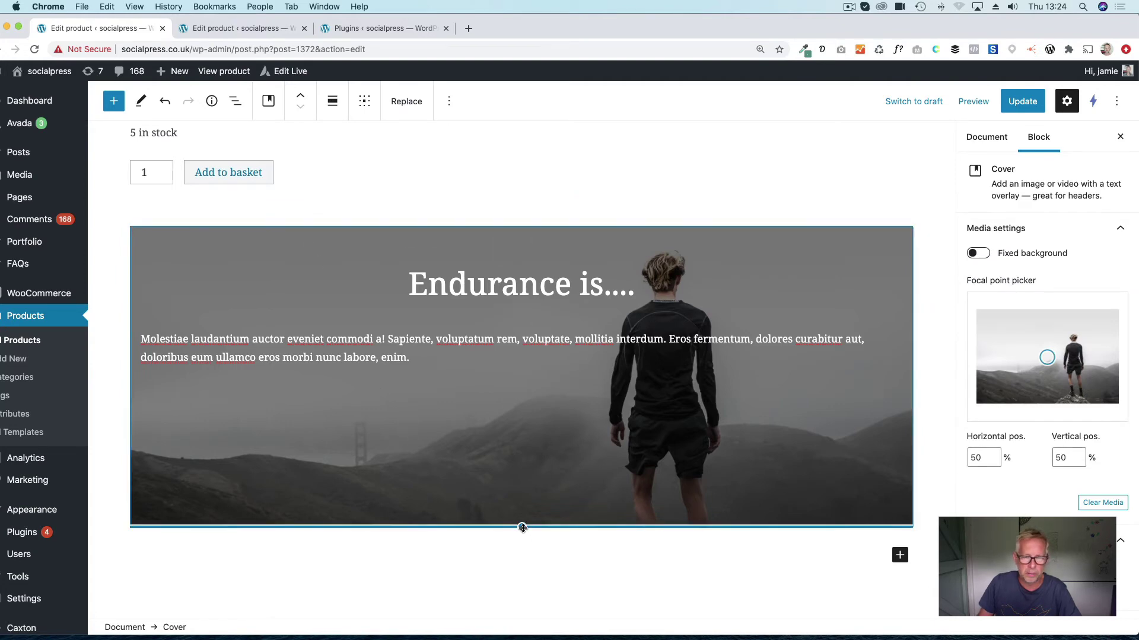
left_click_drag(521, 527, 521, 619)
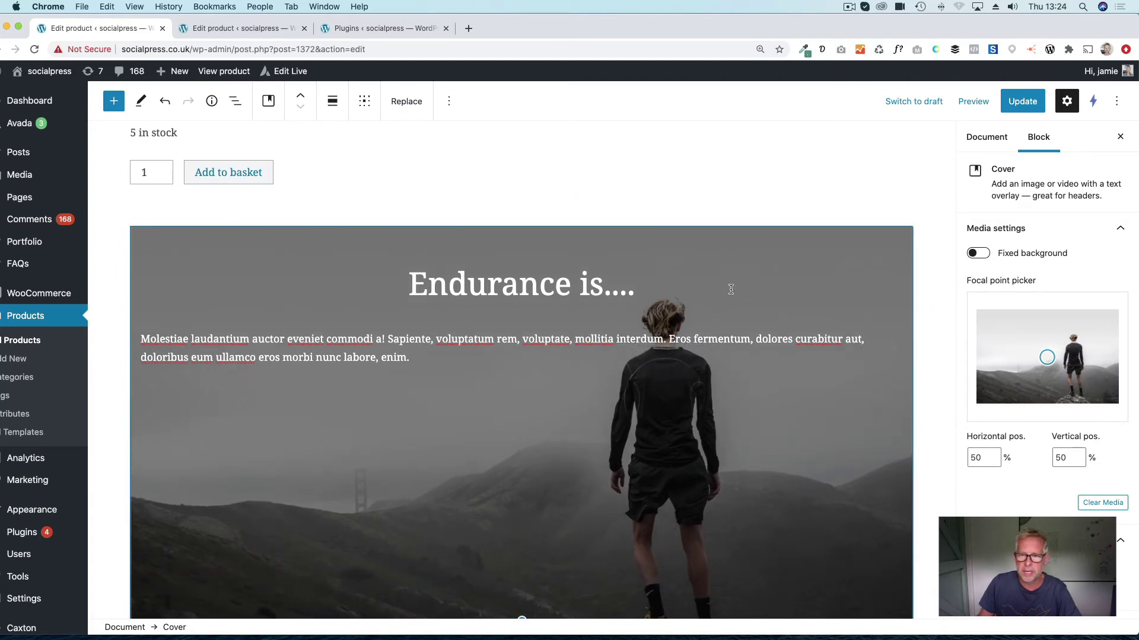
left_click(978, 254)
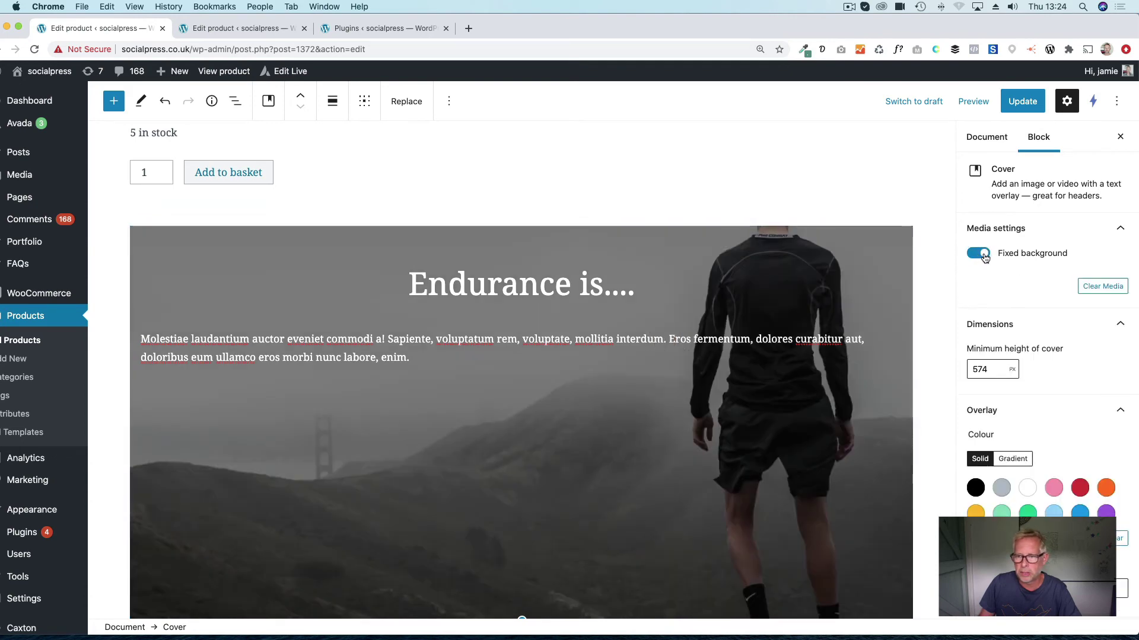
left_click(984, 257)
left_click(976, 256)
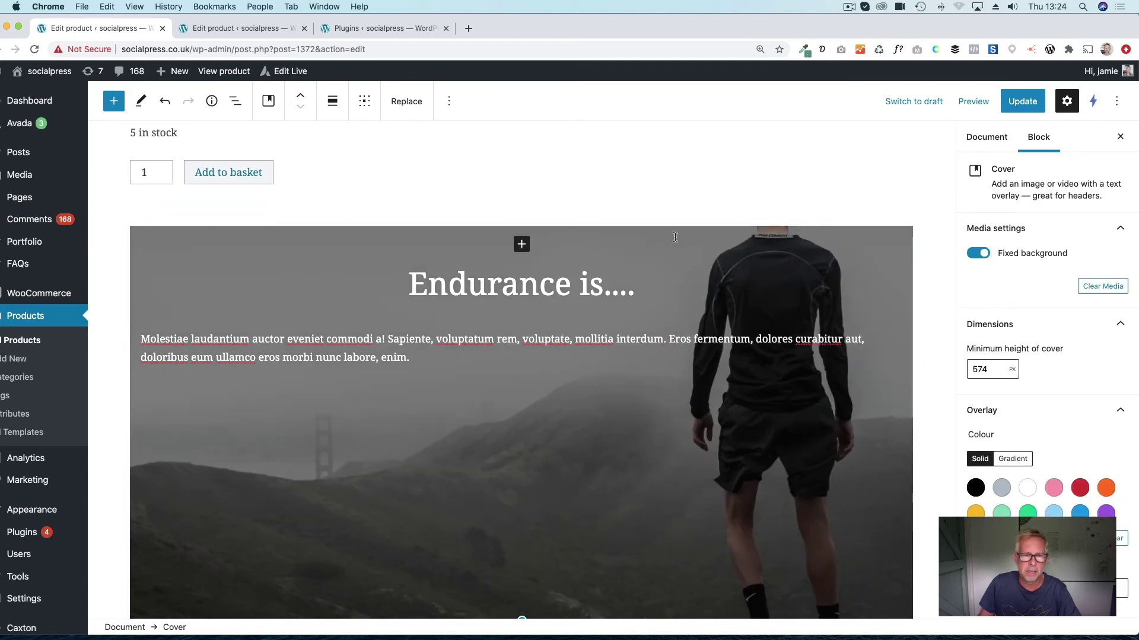
Make the cover block full width and check how its fixed background behaves on scrolling.
left_click(331, 103)
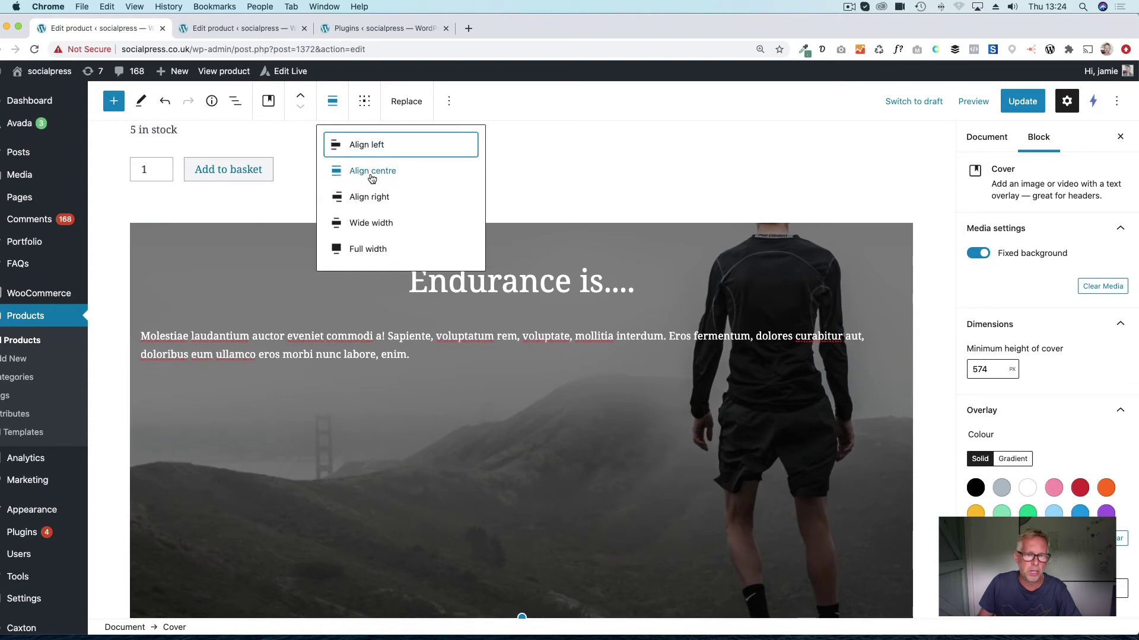
left_click(376, 249)
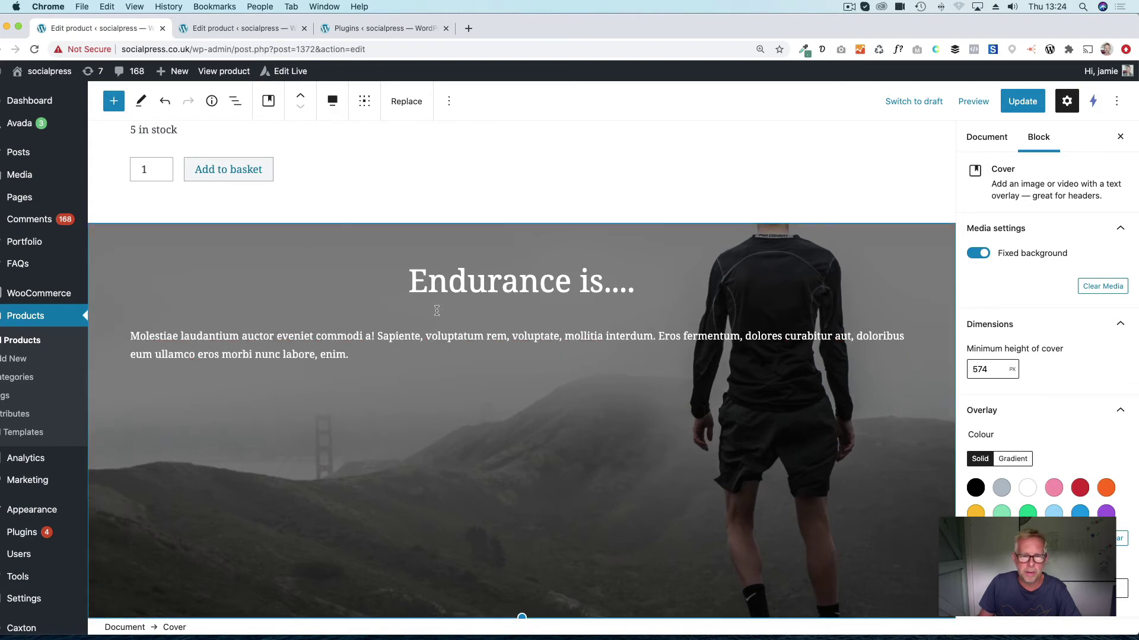
scroll(437, 310, "down", 4)
scroll(438, 309, "up", 3)
scroll(440, 311, "down", 2)
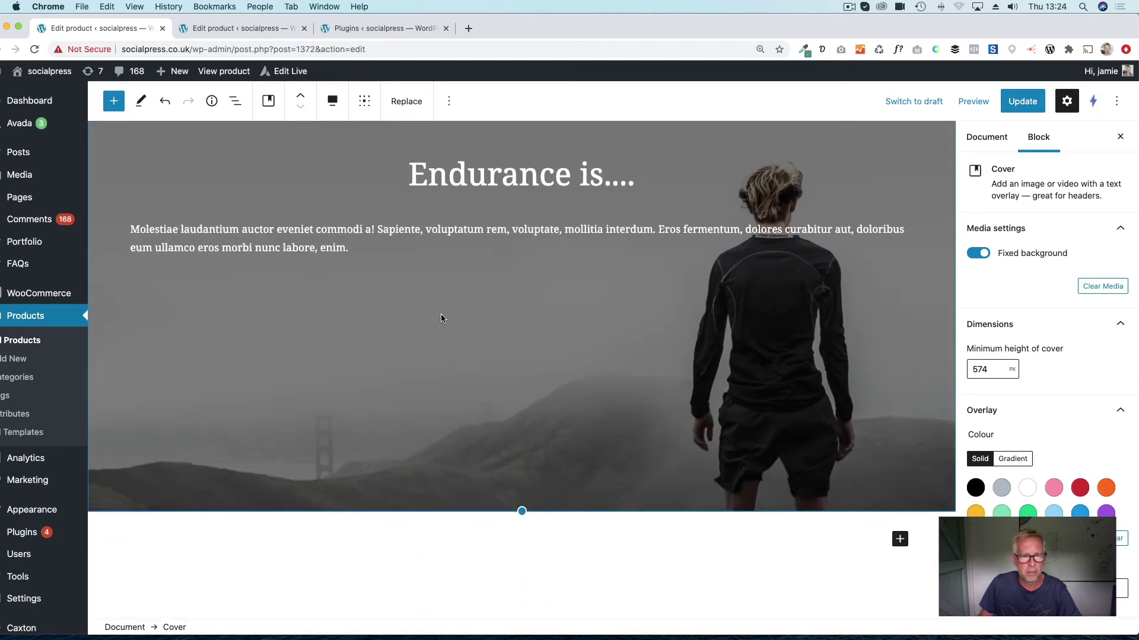
scroll(440, 314, "up", 2)
Set the cover's content position to centre left and left-align the "Endurance is...." text.
left_click(364, 101)
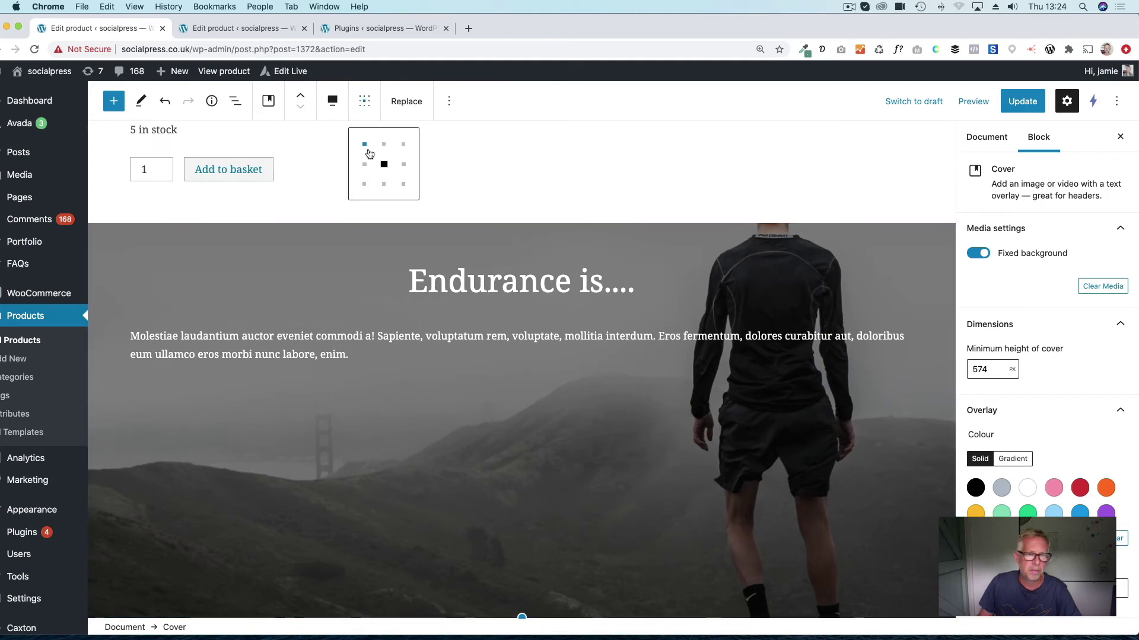
left_click(365, 165)
left_click(427, 276)
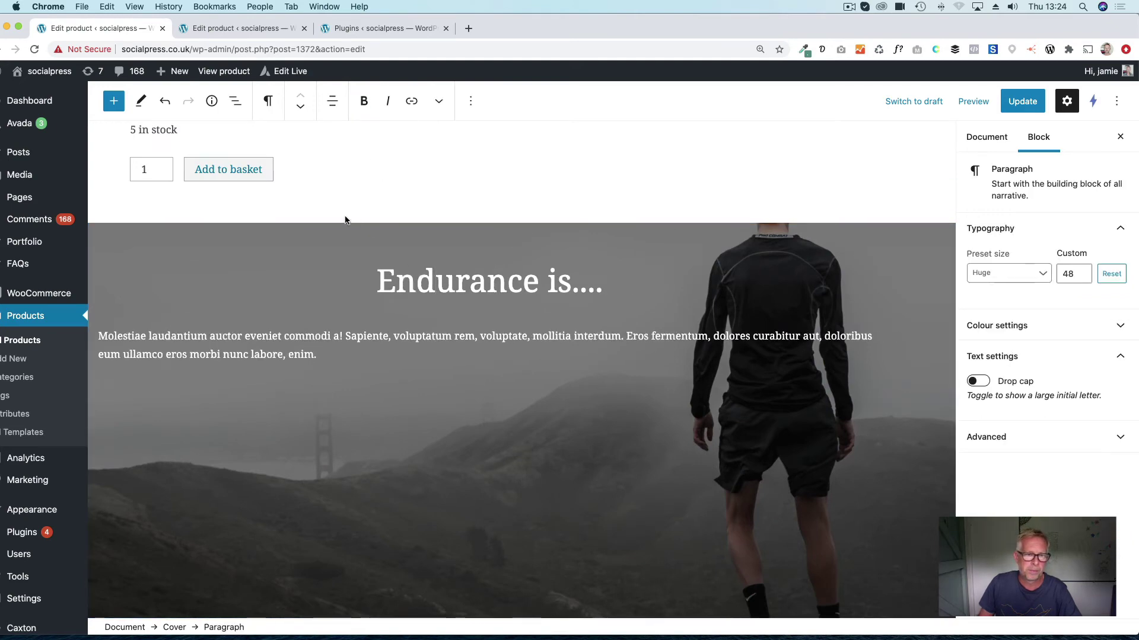
left_click(331, 104)
left_click(350, 145)
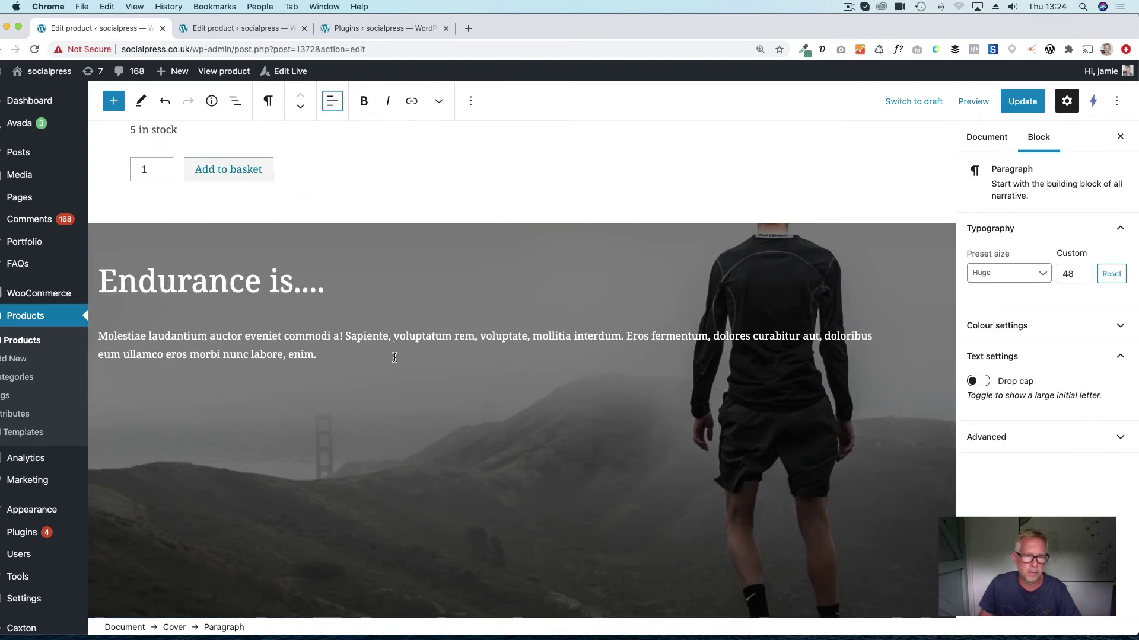
scroll(415, 358, "down", 1)
scroll(469, 359, "up", 1)
scroll(470, 359, "down", 3)
scroll(470, 358, "up", 2)
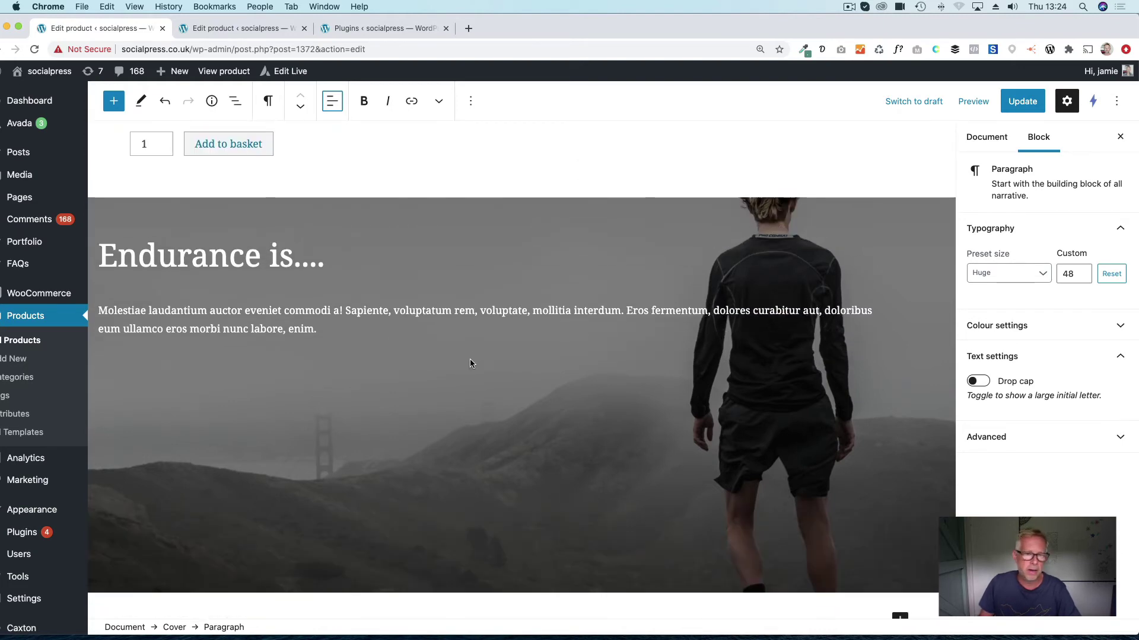
scroll(469, 363, "up", 2)
Duplicate the whole "Endurance is...." cover block.
left_click(304, 257)
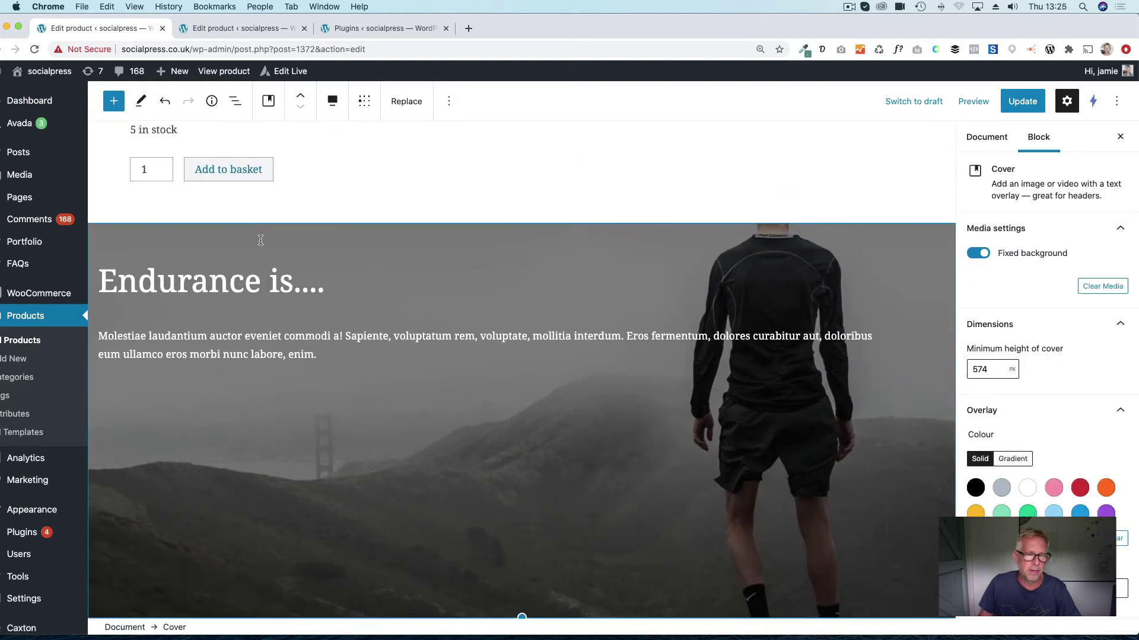
left_click(449, 102)
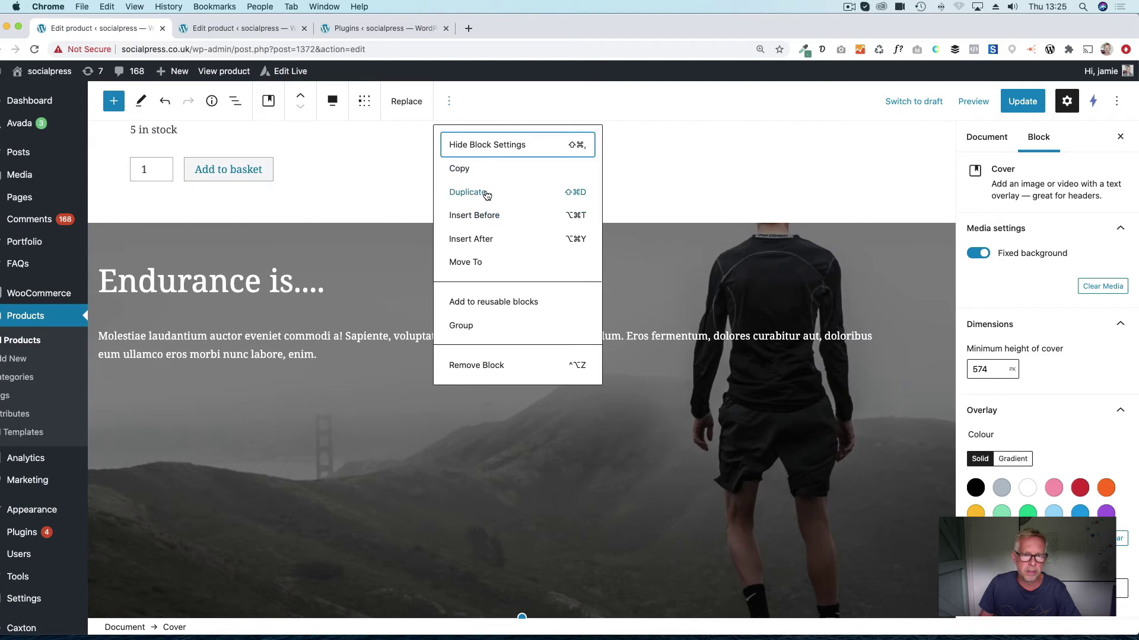
left_click(477, 190)
scroll(439, 398, "up", 3)
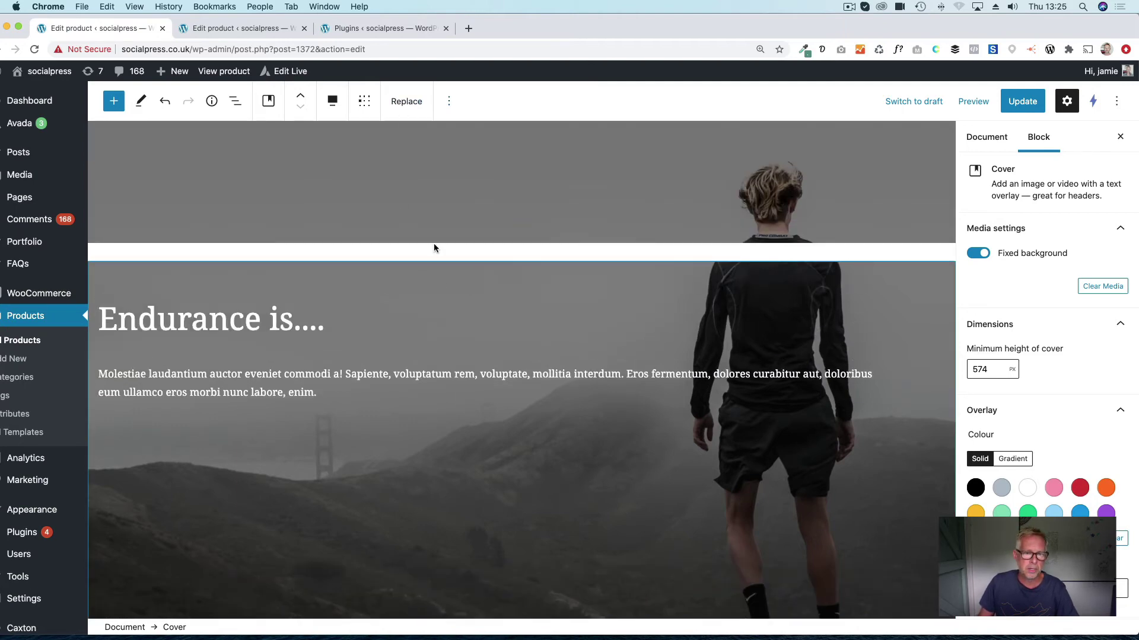
left_click(406, 101)
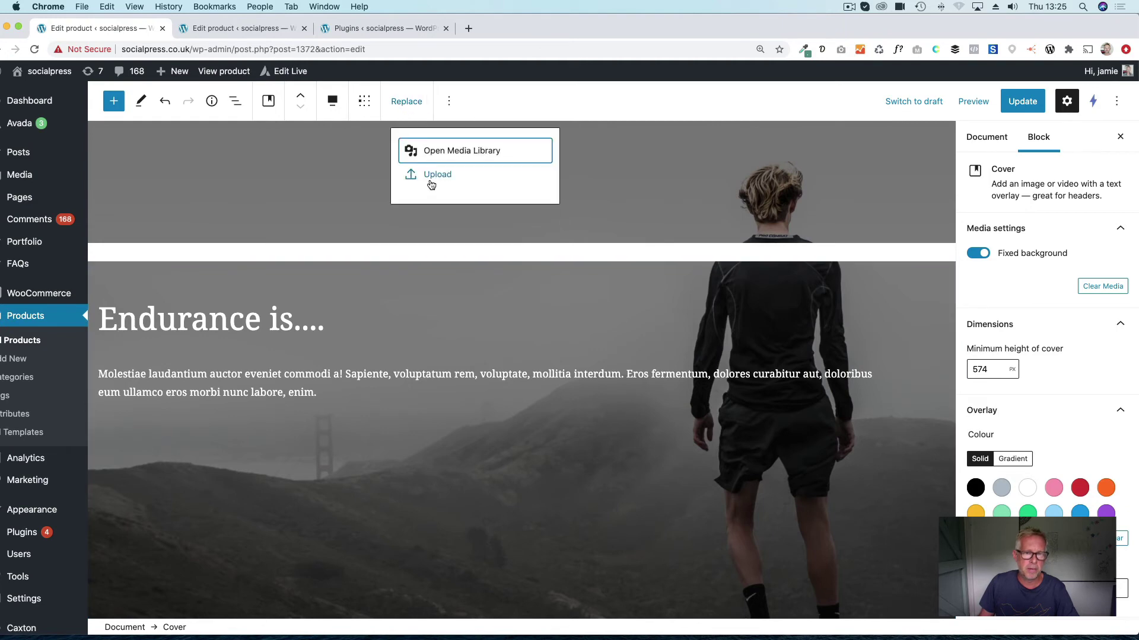
left_click(450, 158)
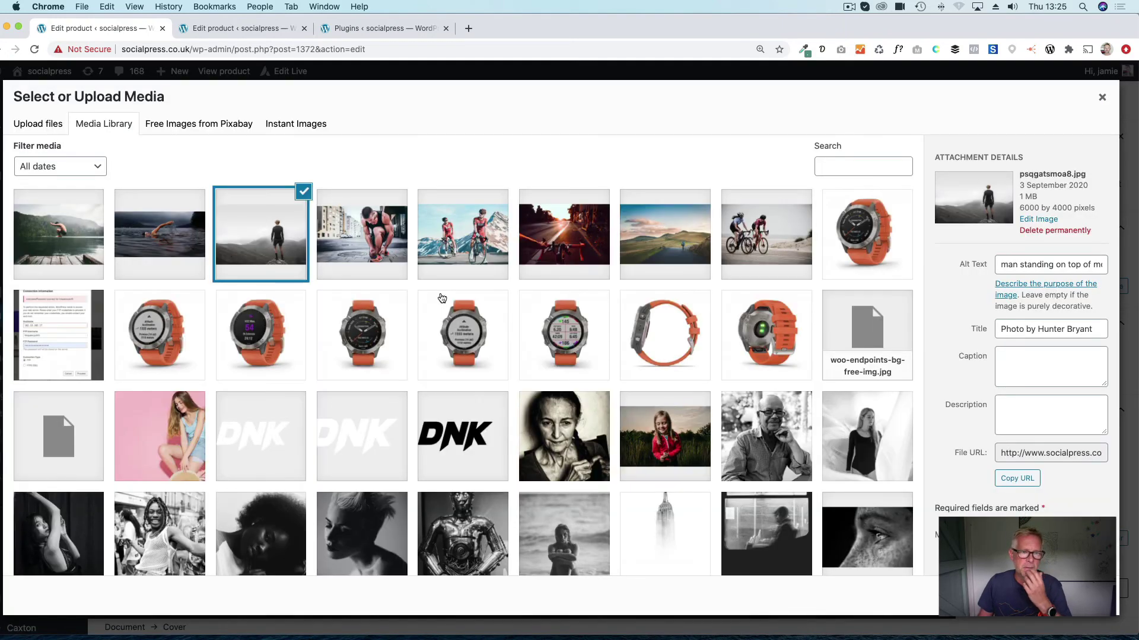
left_click(401, 278)
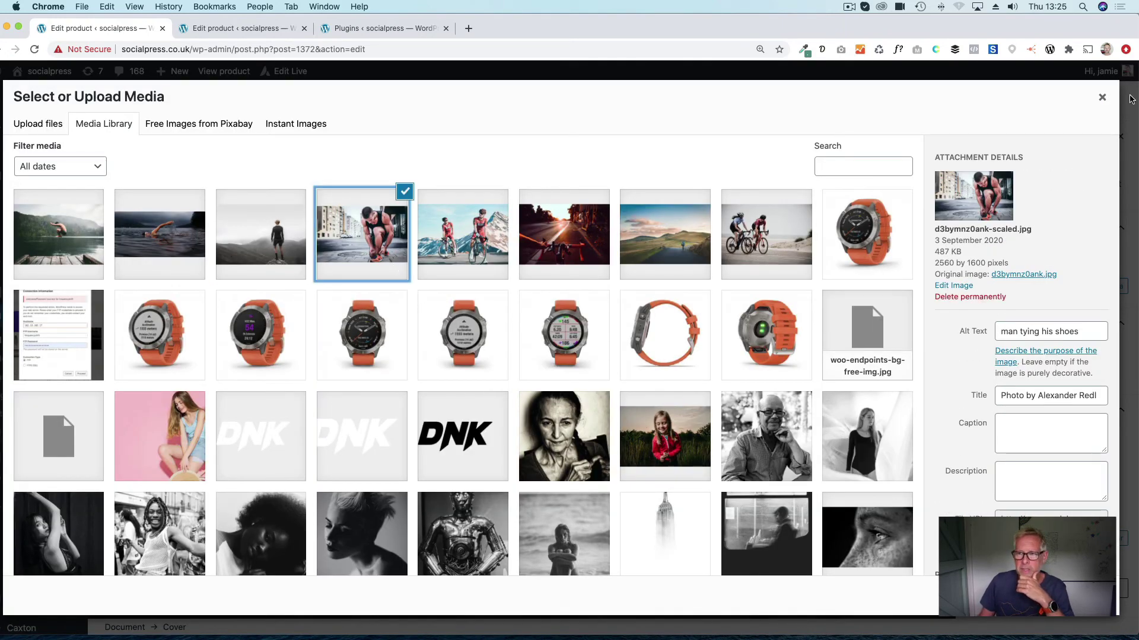
left_click(1103, 99)
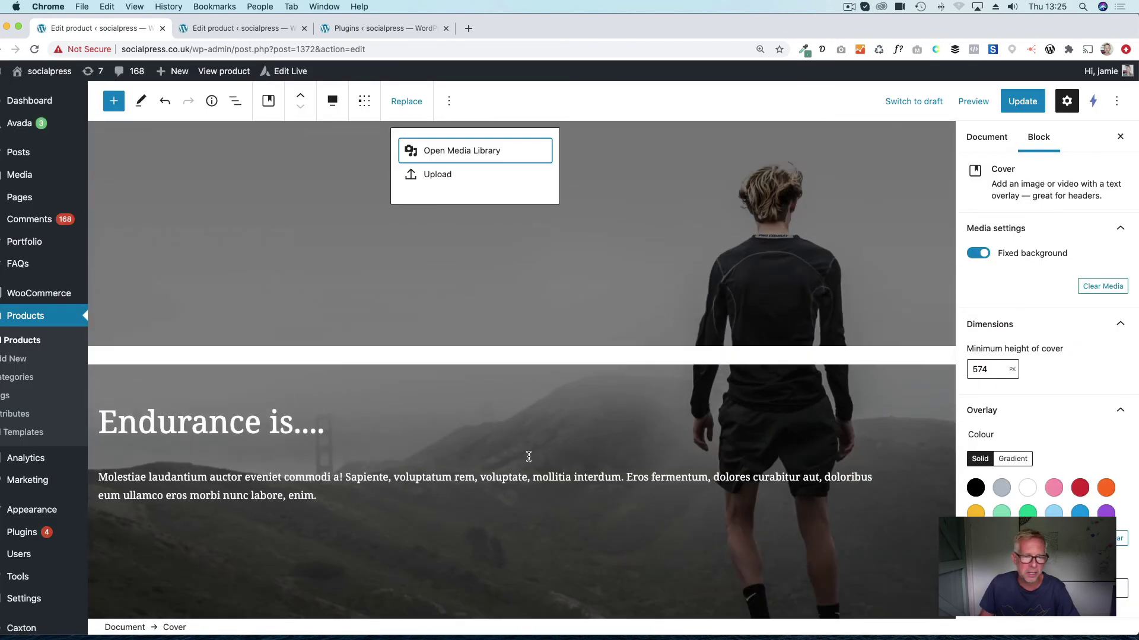
Change the heading text of the duplicated cover to "Endurance is running for fun....".
left_click(302, 453)
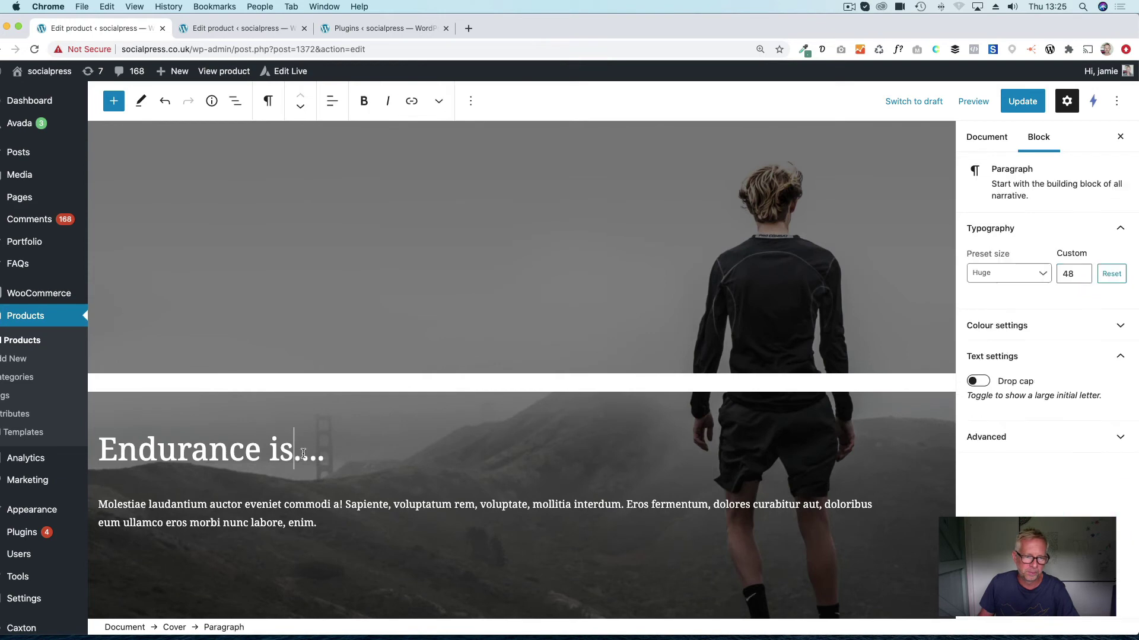
type("w")
key("BackSpace")
type("ru")
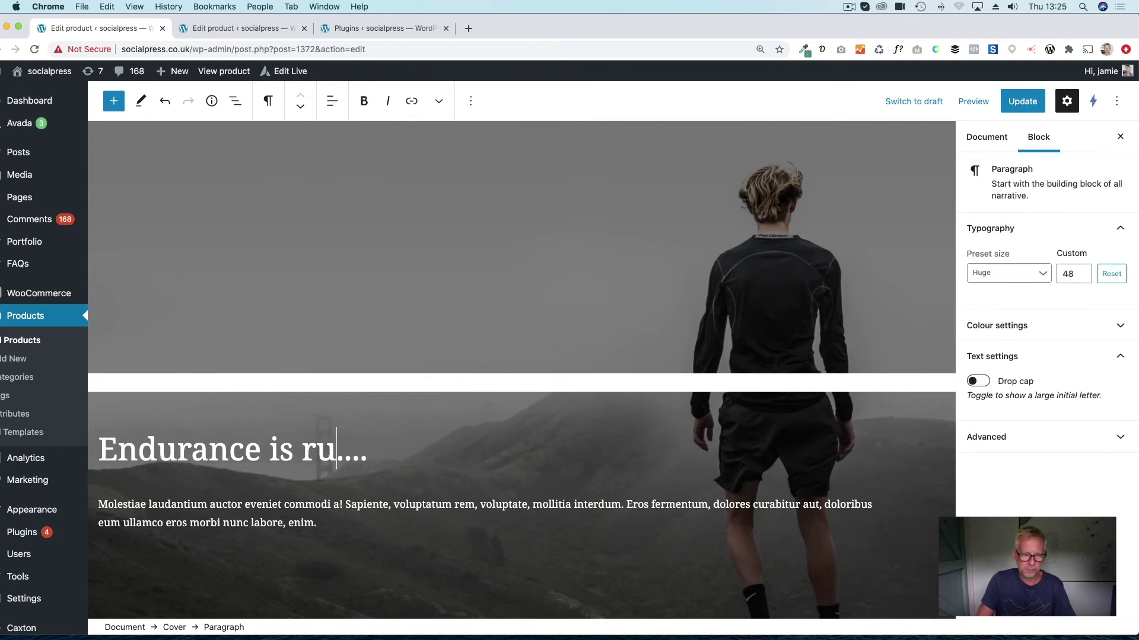
type("nning for fun")
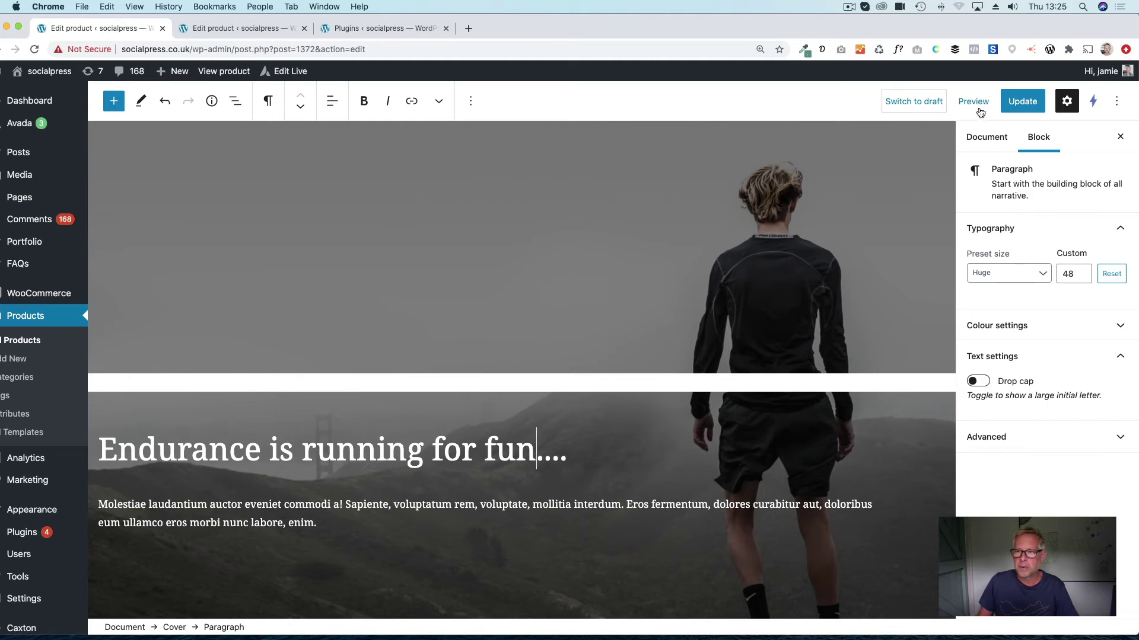
Update the Garmin Fenix product and review the two full-width cover sections on its live page.
left_click(1021, 102)
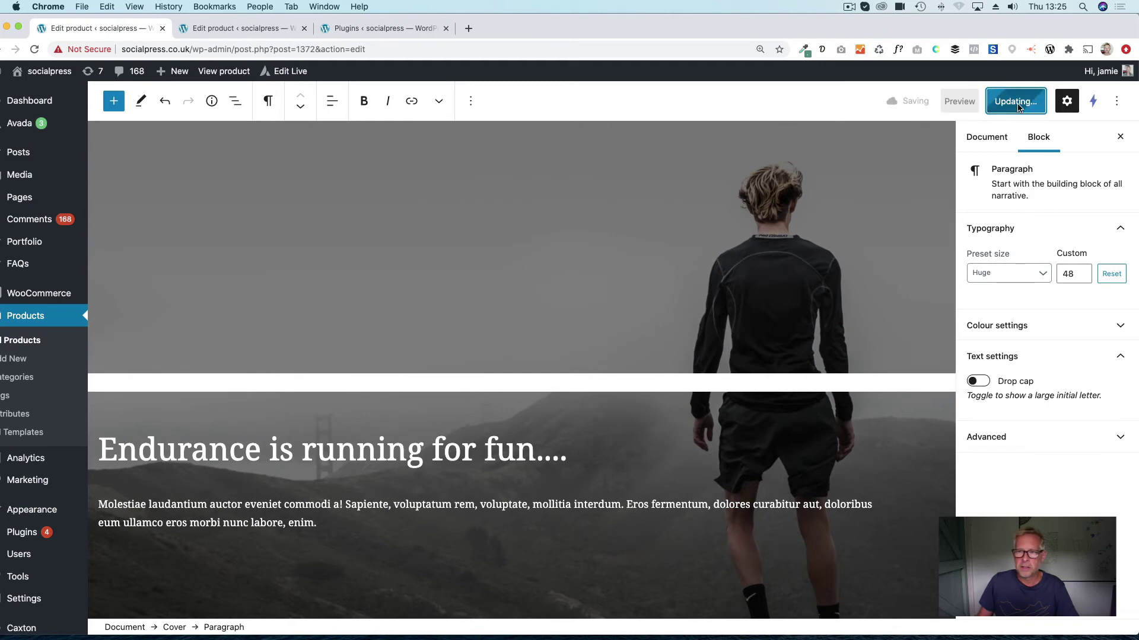
left_click(228, 72)
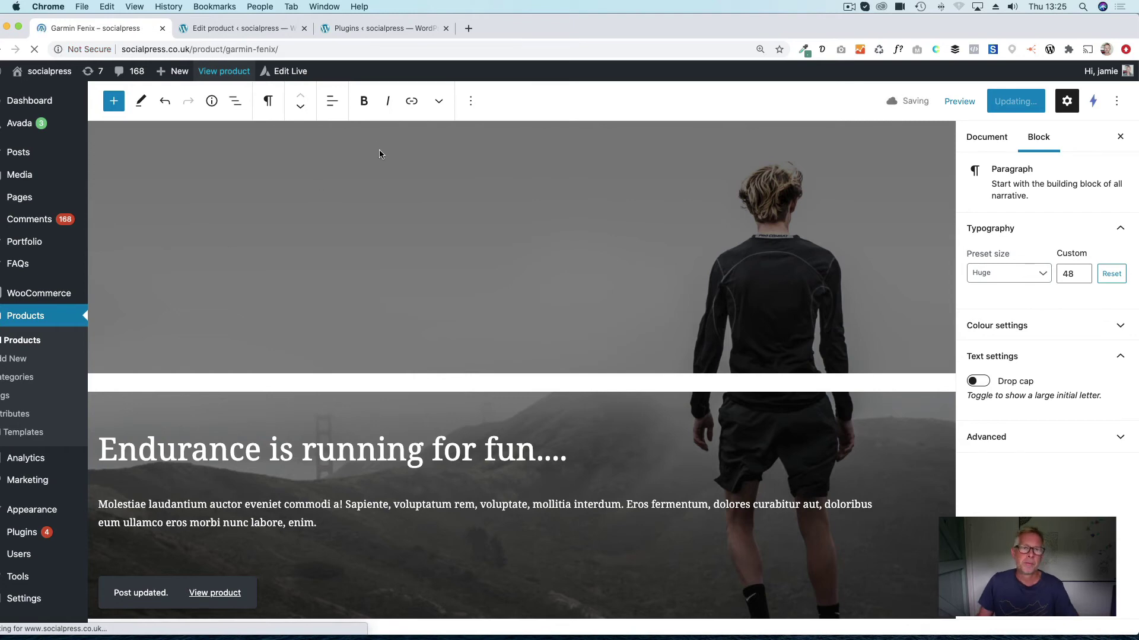
scroll(374, 389, "down", 4)
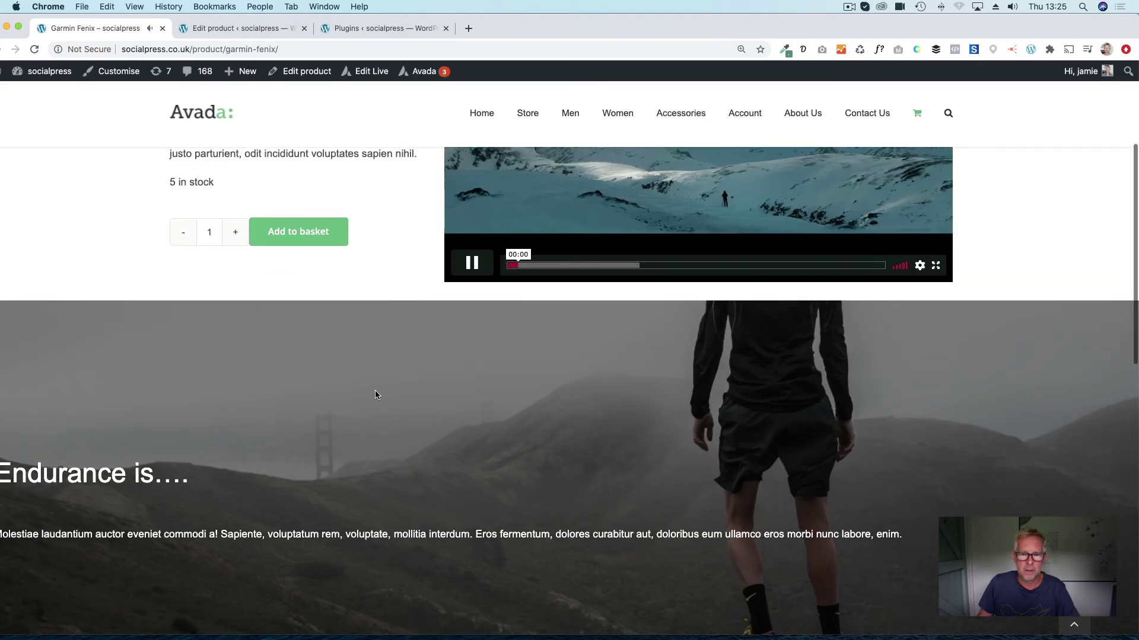
scroll(374, 415, "down", 6)
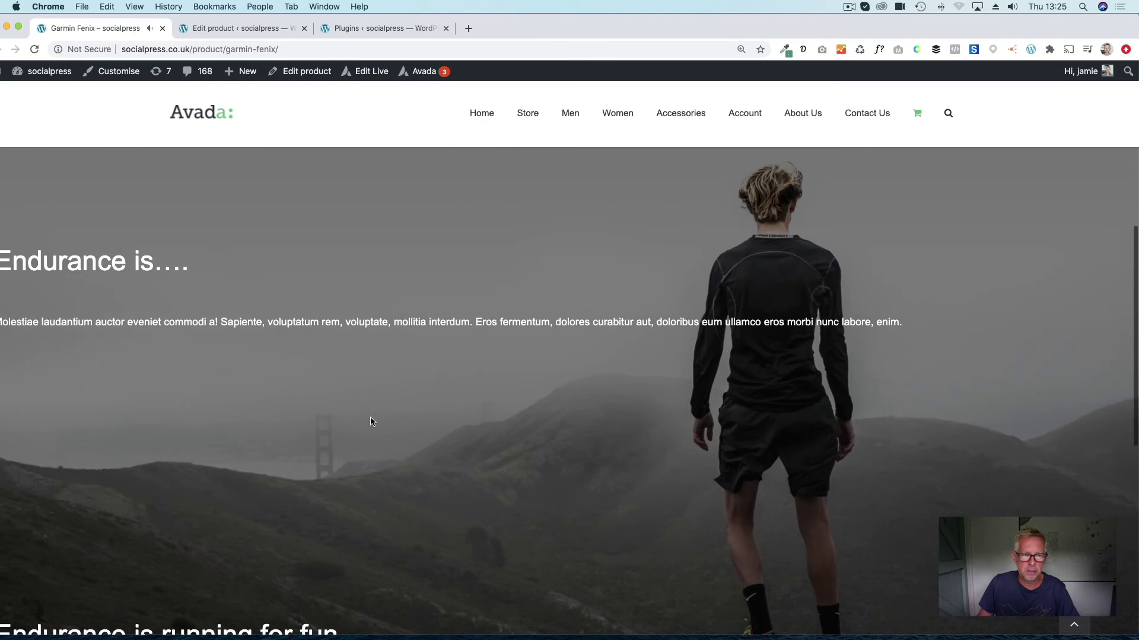
scroll(372, 421, "down", 3)
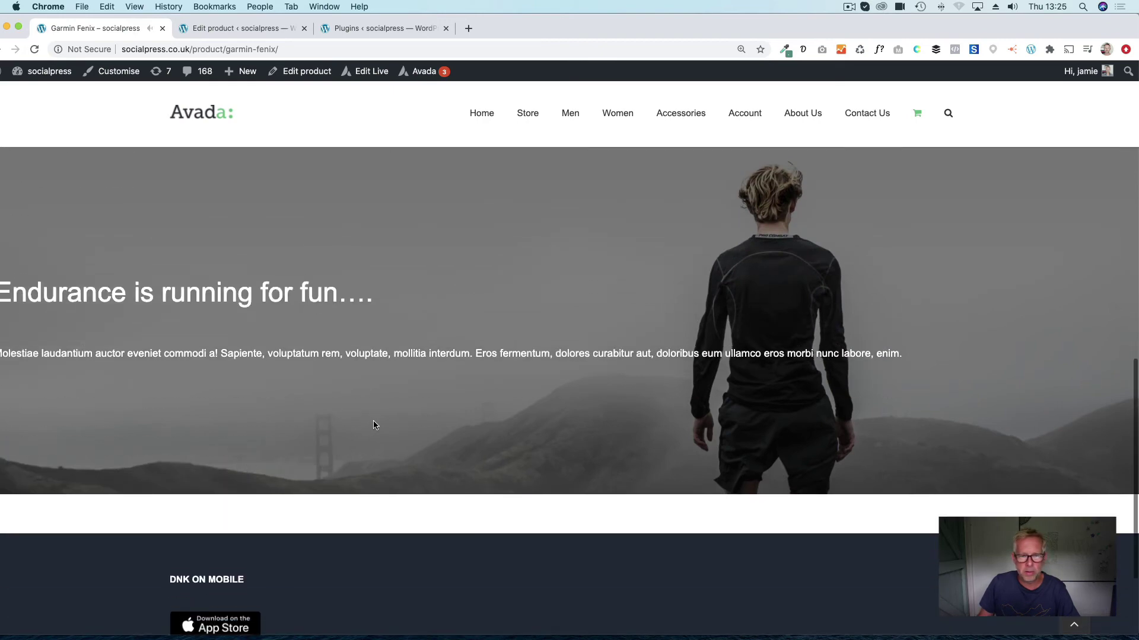
scroll(376, 425, "up", 6)
scroll(382, 431, "up", 2)
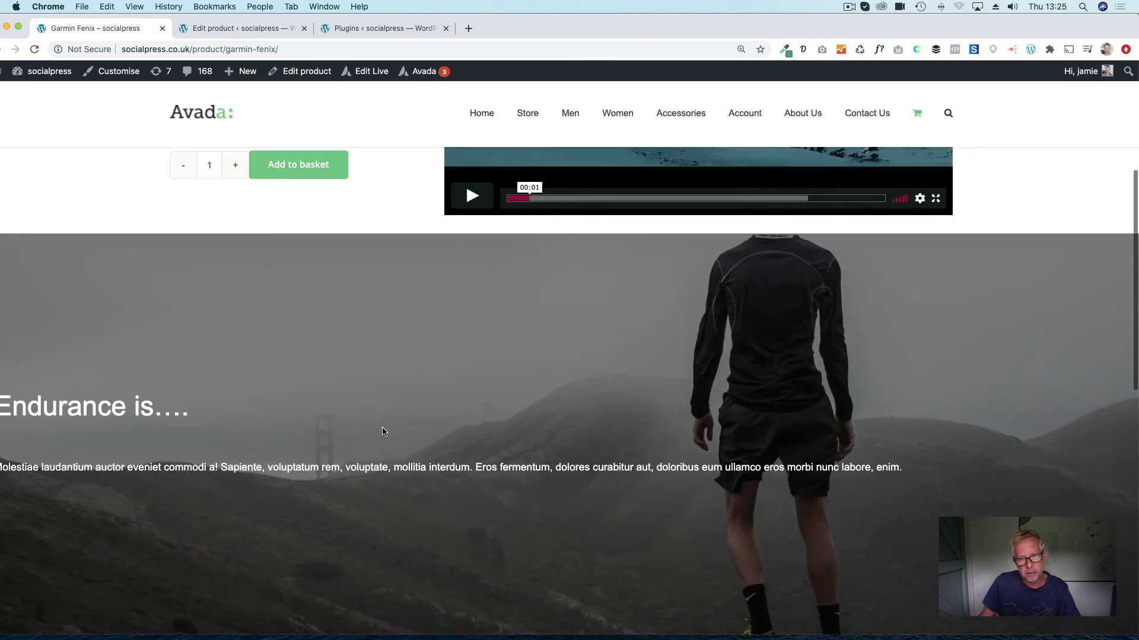
scroll(383, 431, "down", 3)
scroll(384, 425, "up", 4)
Reopen the Garmin Fenix product for editing and replace the "Endurance is running for fun...." cover's background with the photo of a man tying his shoes.
left_click(308, 71)
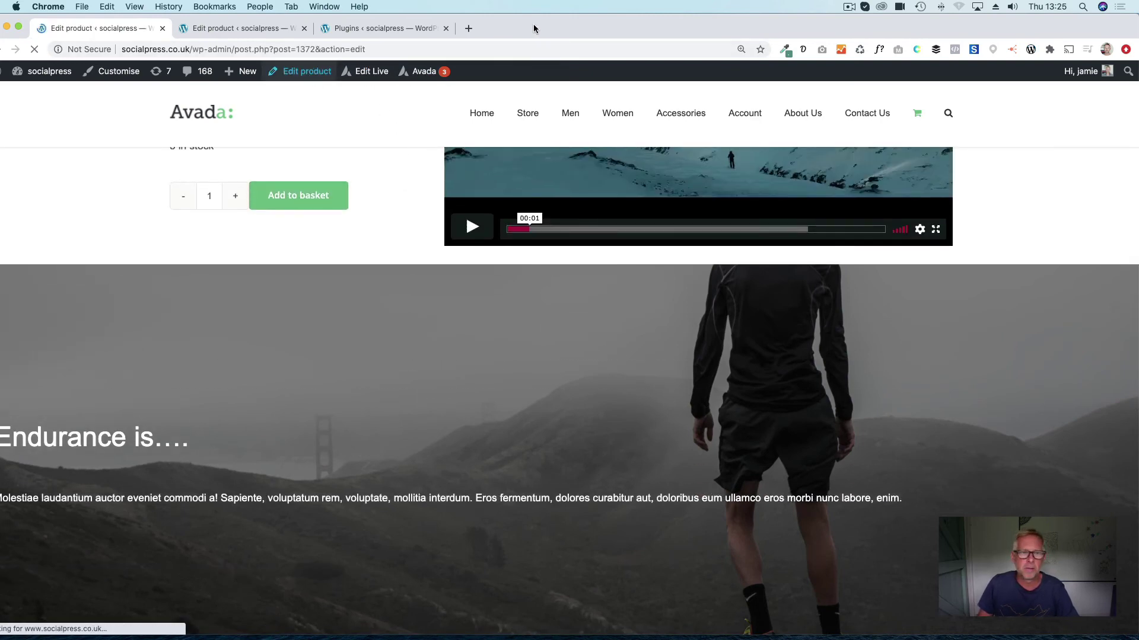
mouse_move(528, 27)
left_mouse_down()
mouse_move(563, 30)
mouse_move(544, 28)
left_mouse_up()
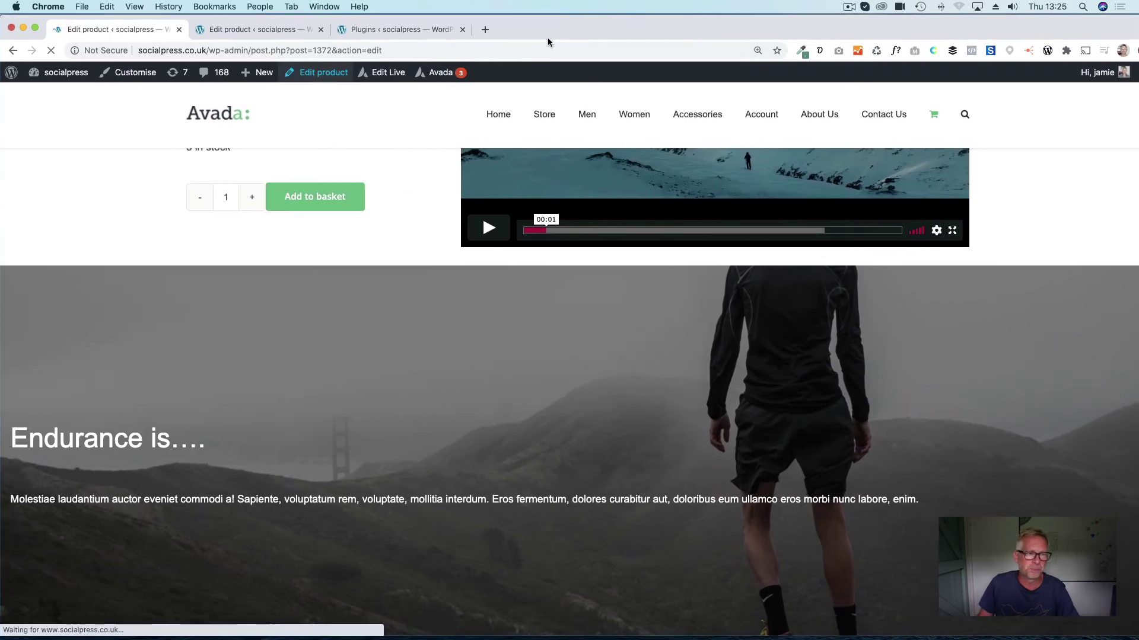
scroll(455, 315, "down", 10)
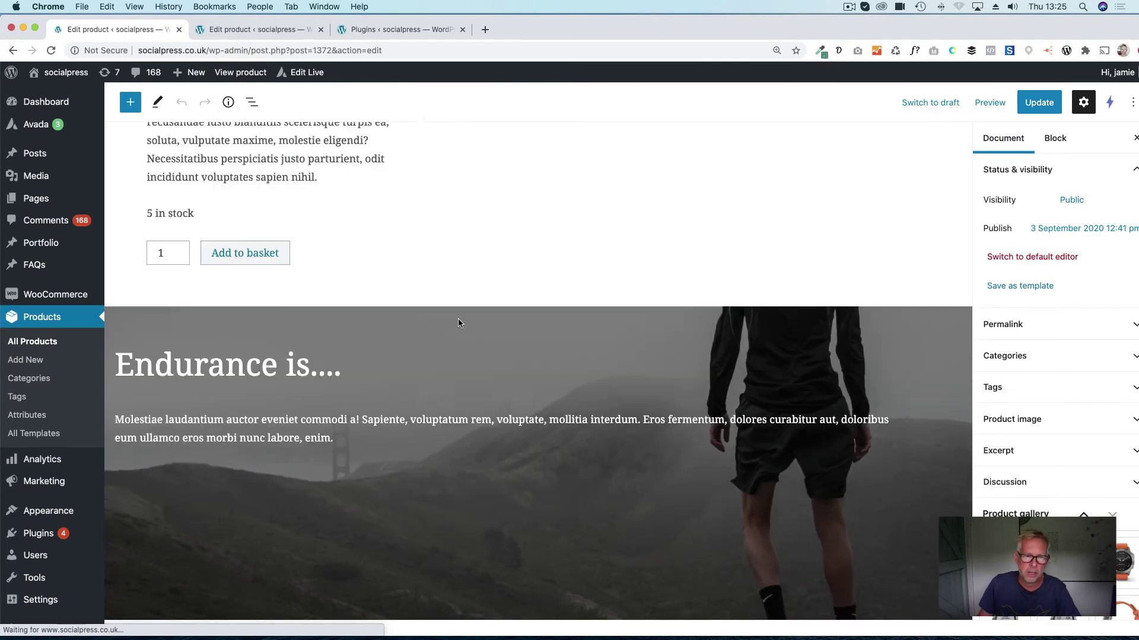
left_click(505, 270)
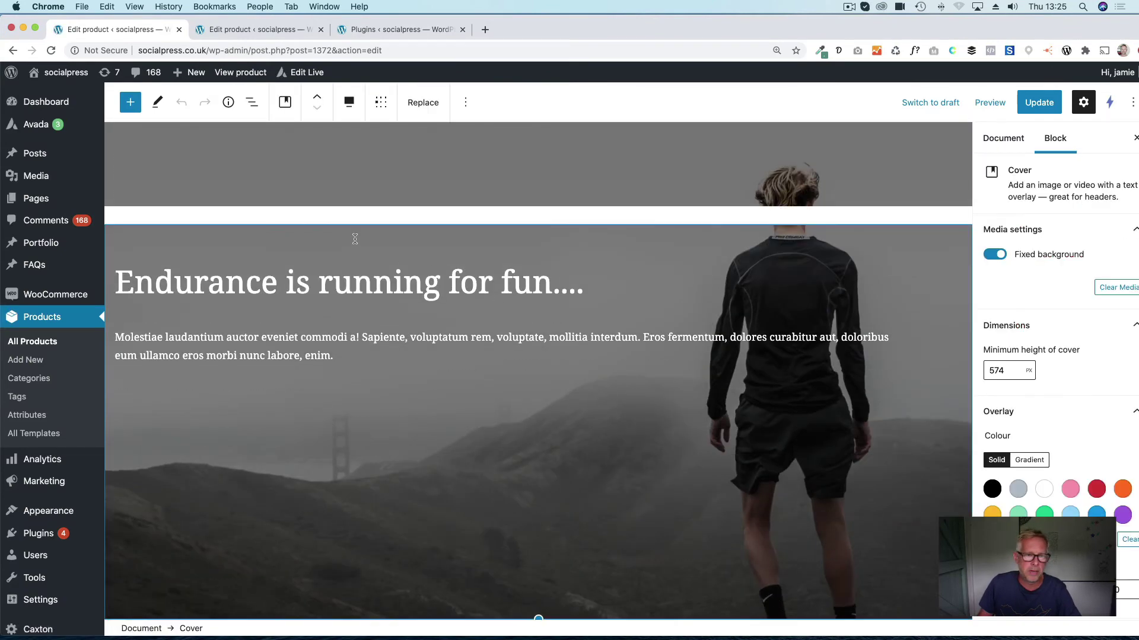
left_click(433, 99)
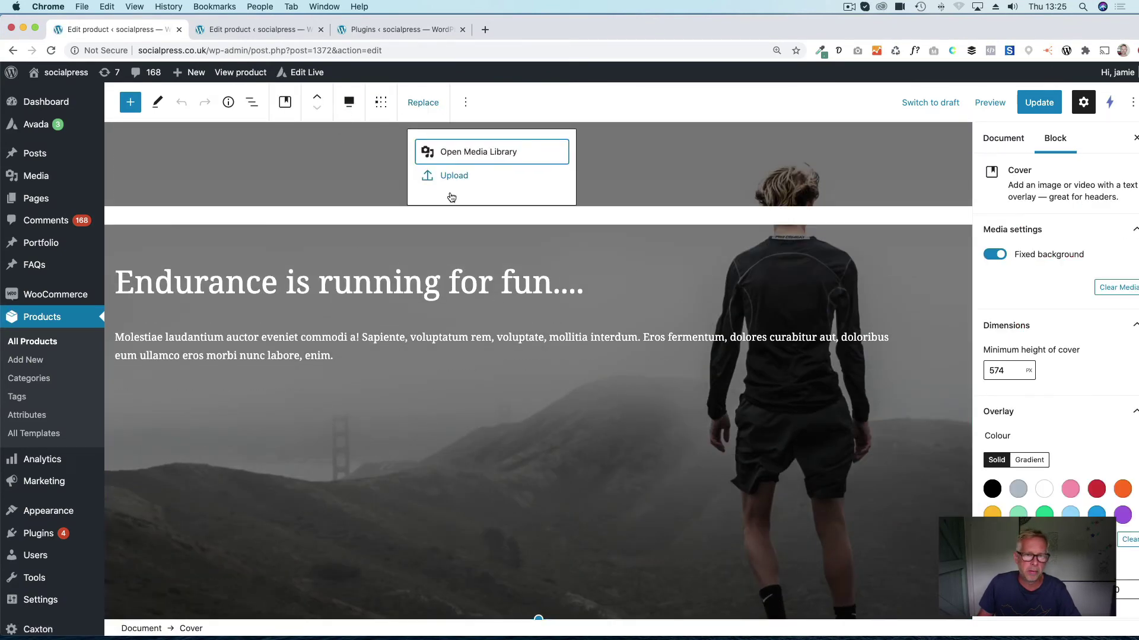
left_click(465, 155)
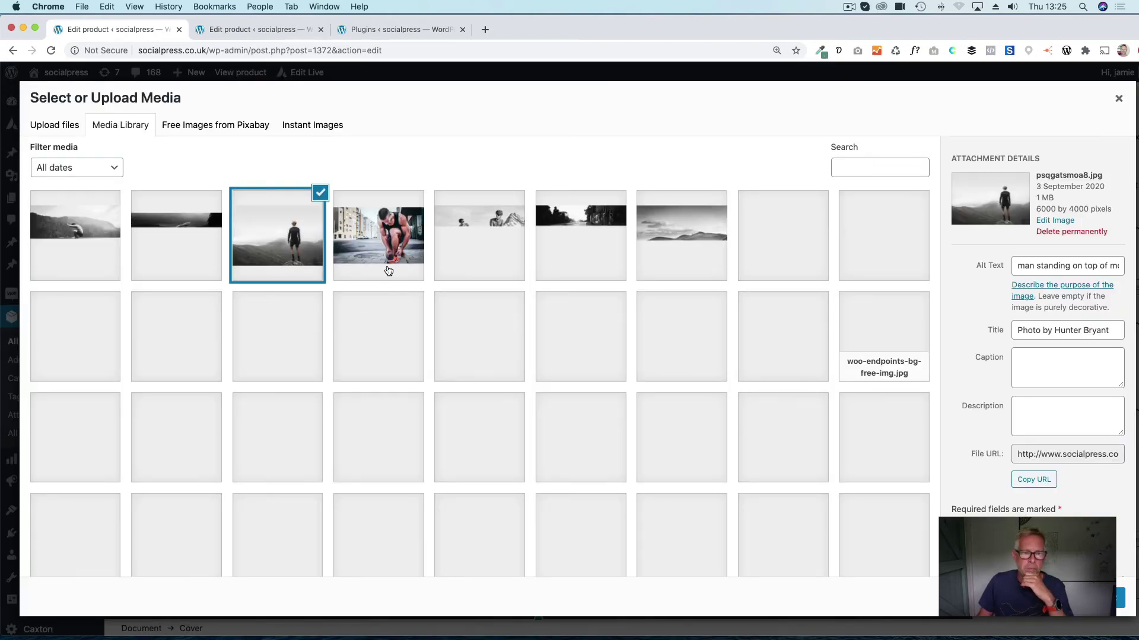
left_click(378, 236)
left_click(1120, 597)
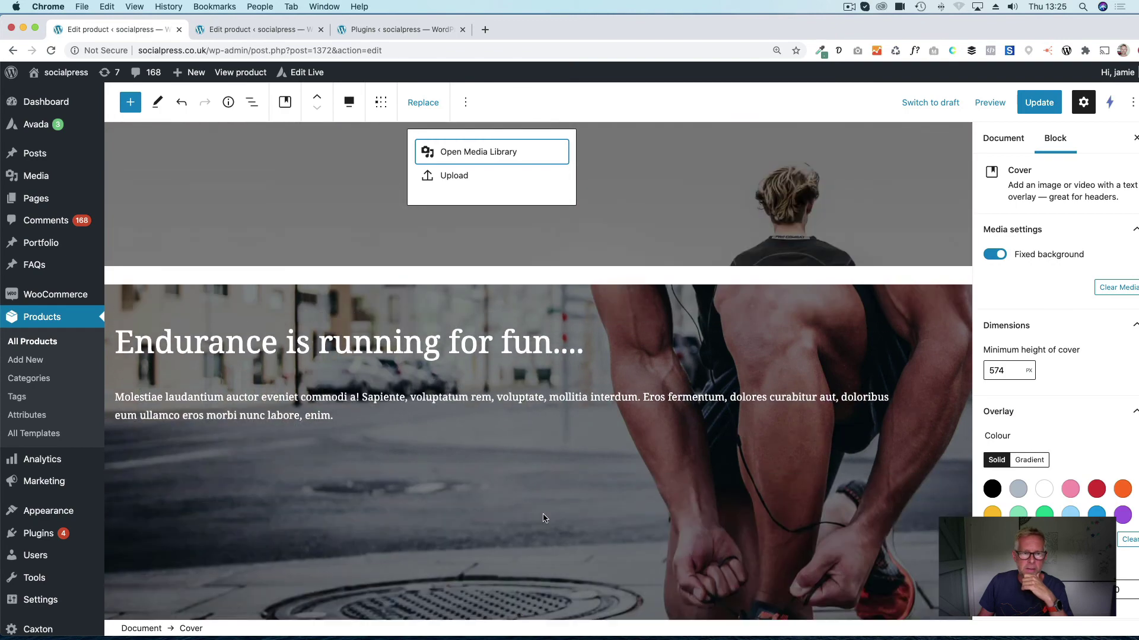
Duplicate the whole "Endurance is running for fun...." cover block.
left_click(373, 366)
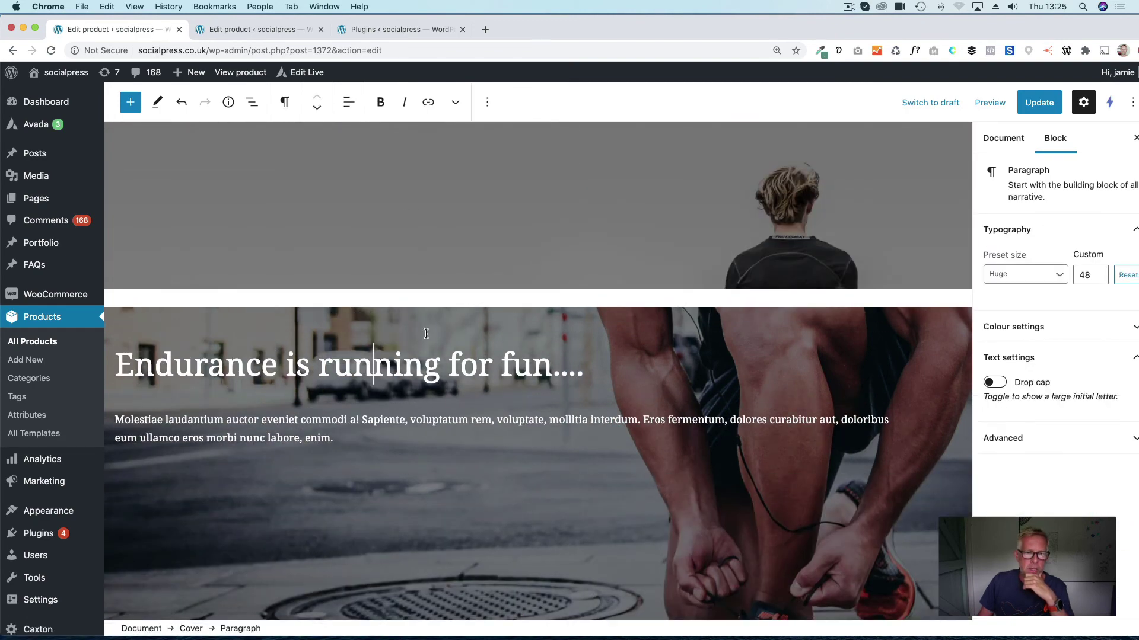
left_click(488, 317)
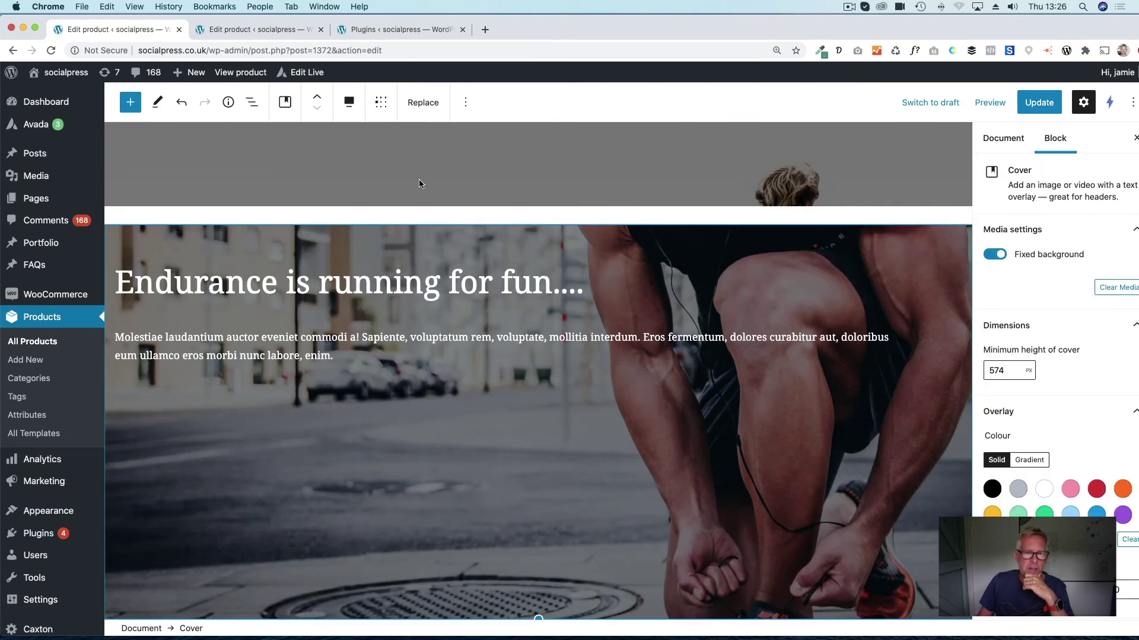
left_click(466, 103)
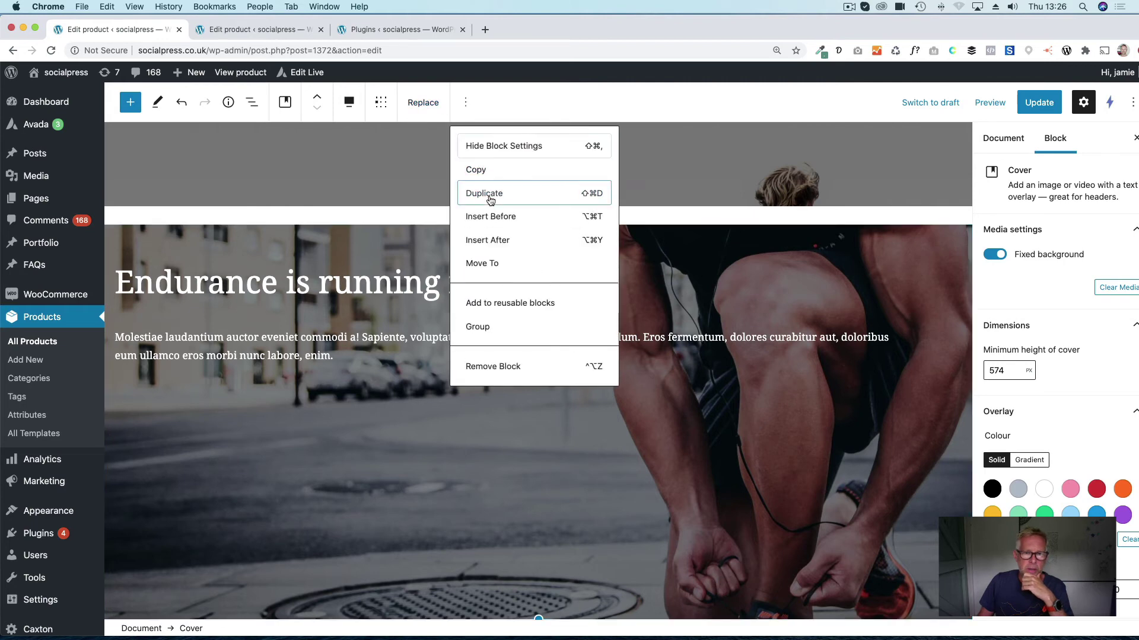
left_click(491, 195)
Replace the duplicated cover's background with a7empz9wstq.jpg, the photo of a man jumping into a lake.
scroll(523, 384, "up", 5)
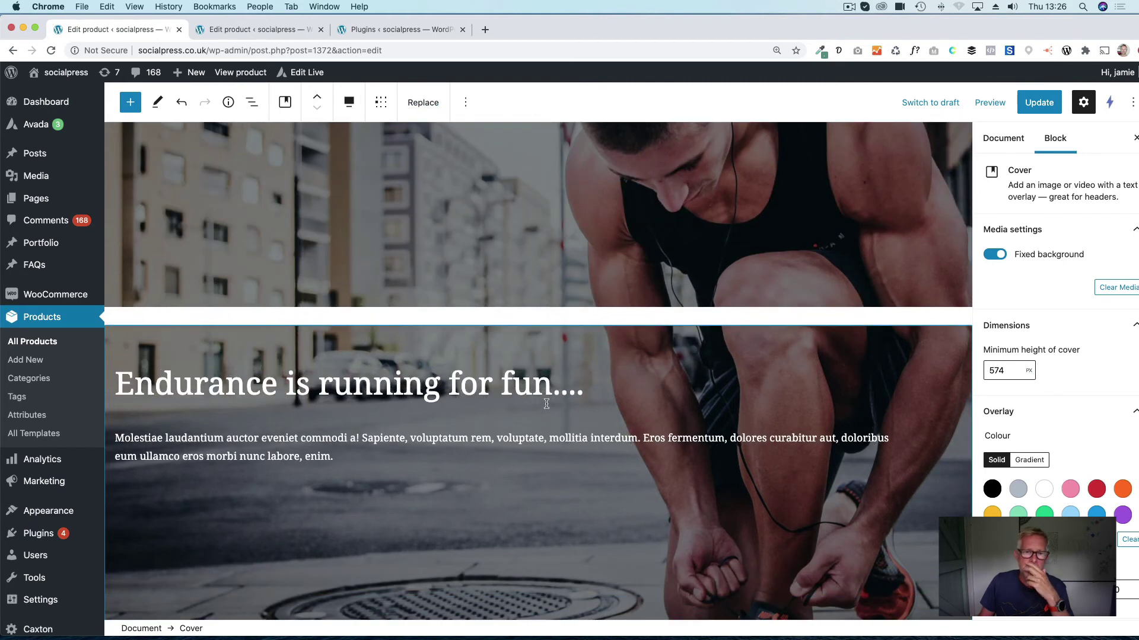
scroll(551, 411, "up", 2)
scroll(553, 412, "down", 5)
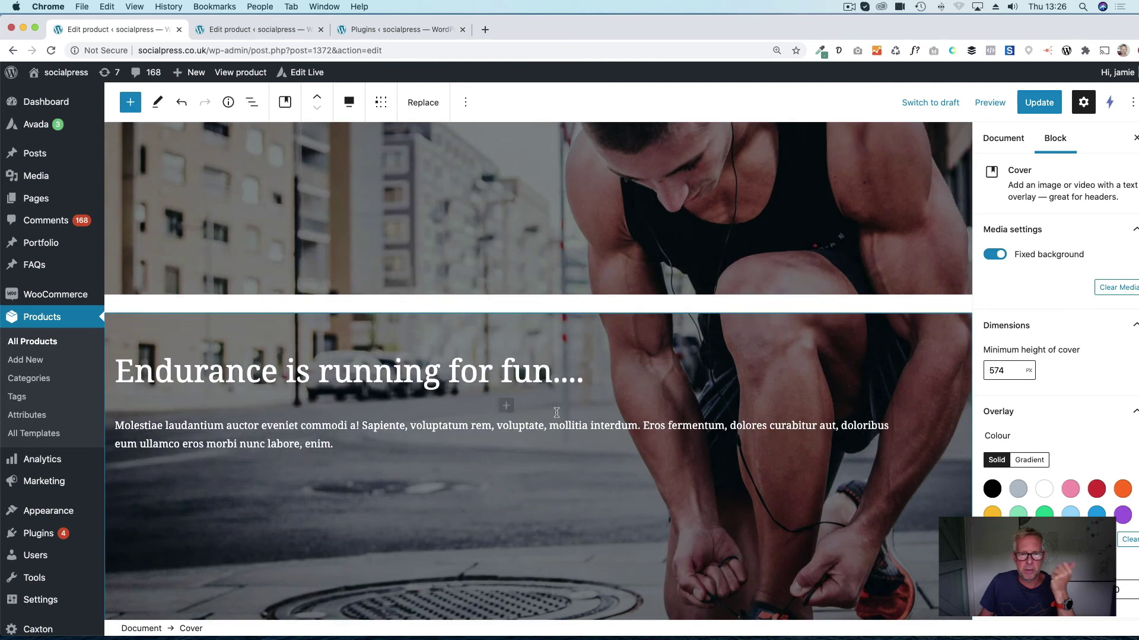
scroll(515, 338, "down", 2)
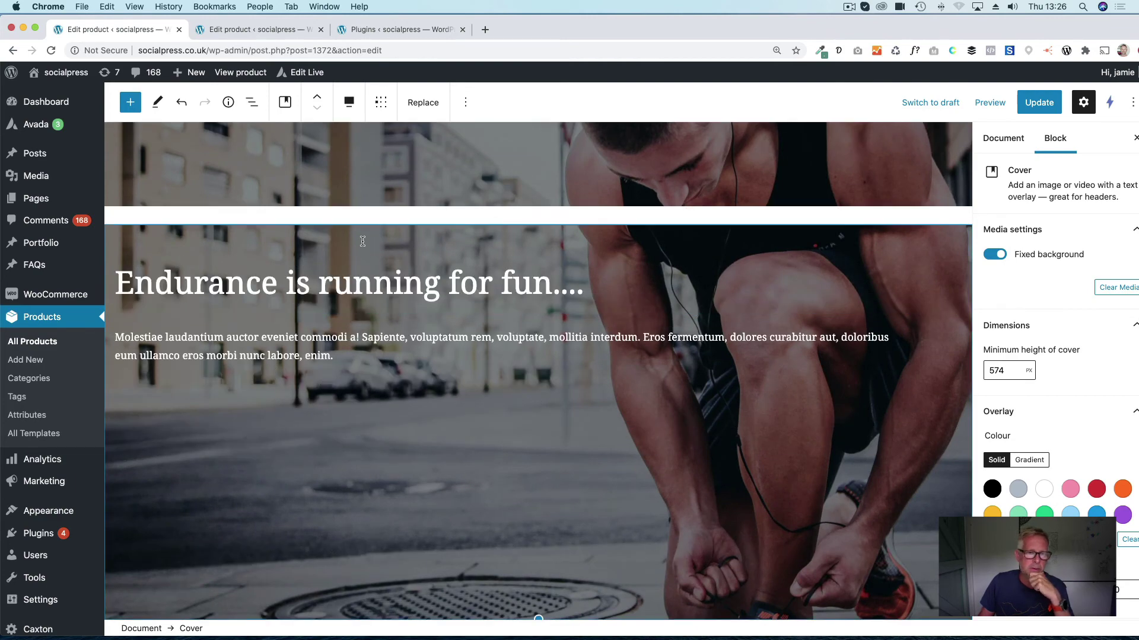
left_click(421, 107)
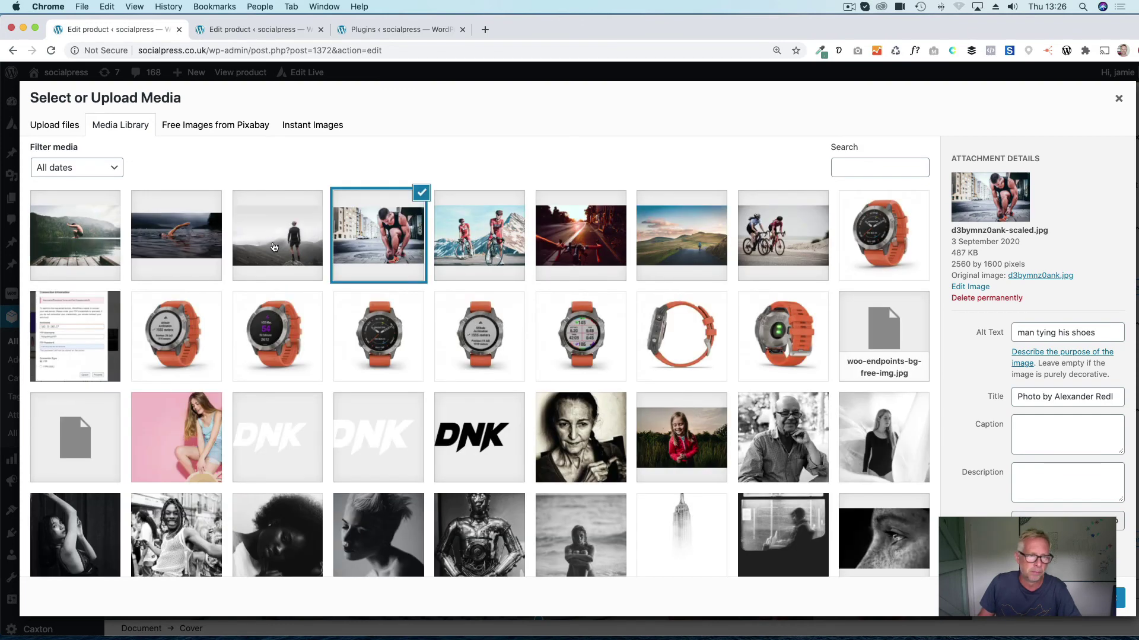
left_click(107, 248)
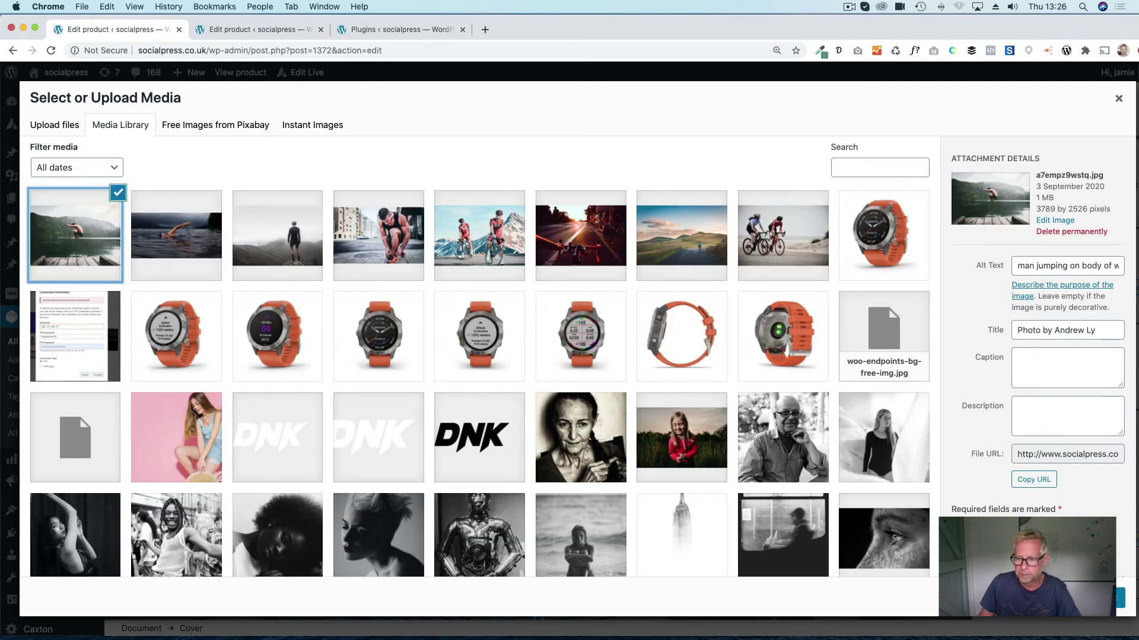
key("Escape")
Change the heading of the lake photo cover to "Endurance is swimming for fun....".
scroll(402, 445, "down", 2)
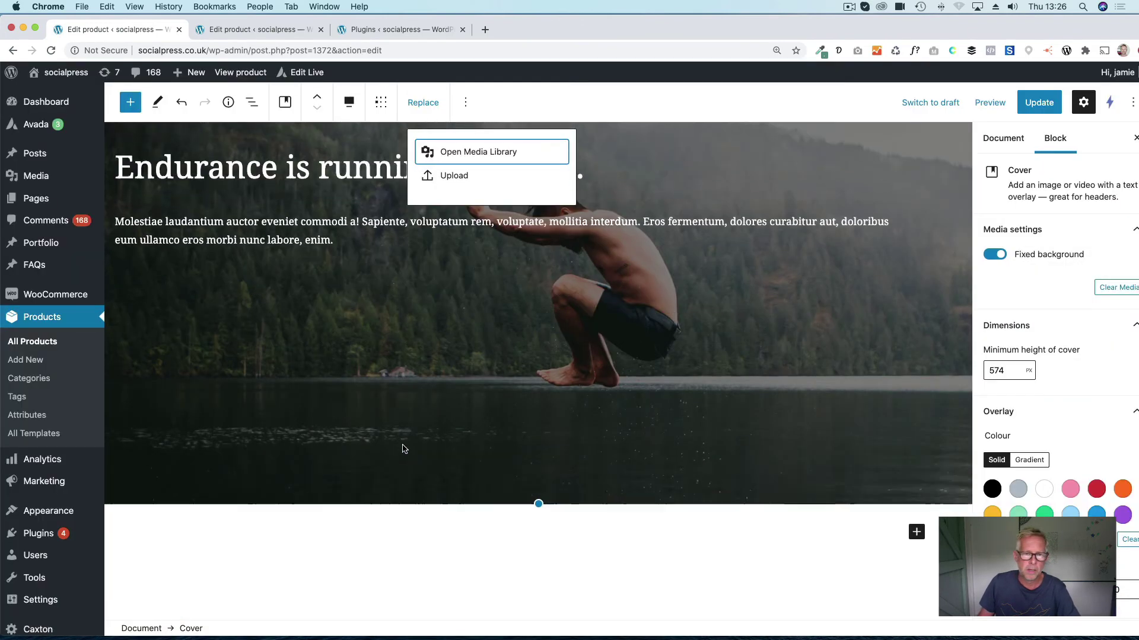
scroll(401, 447, "up", 1)
double_click(346, 239)
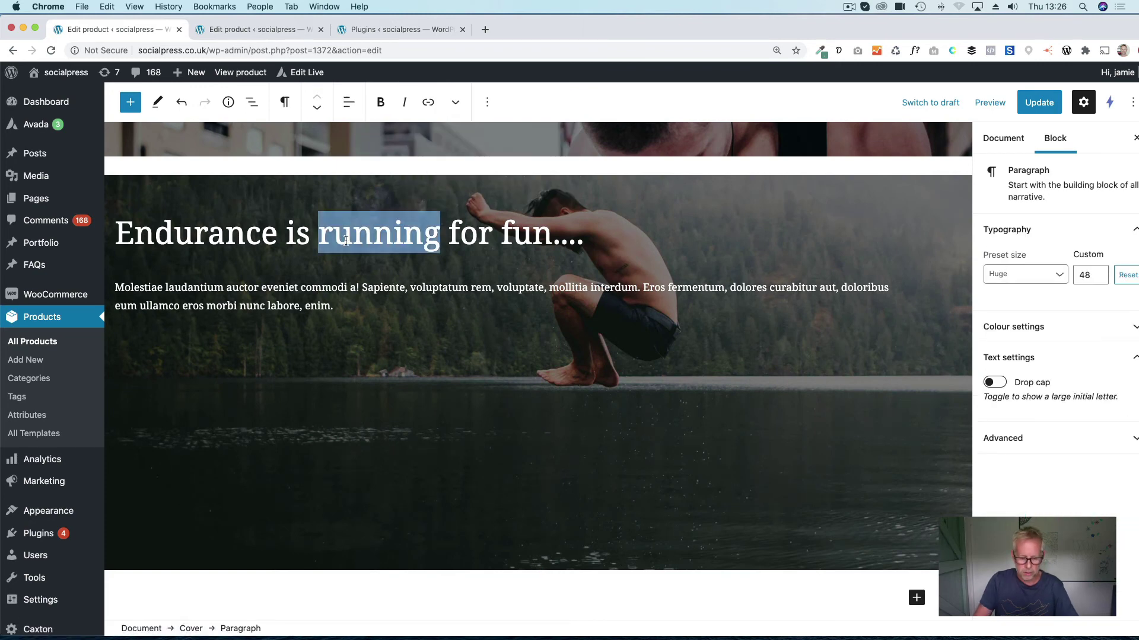
type("swimming")
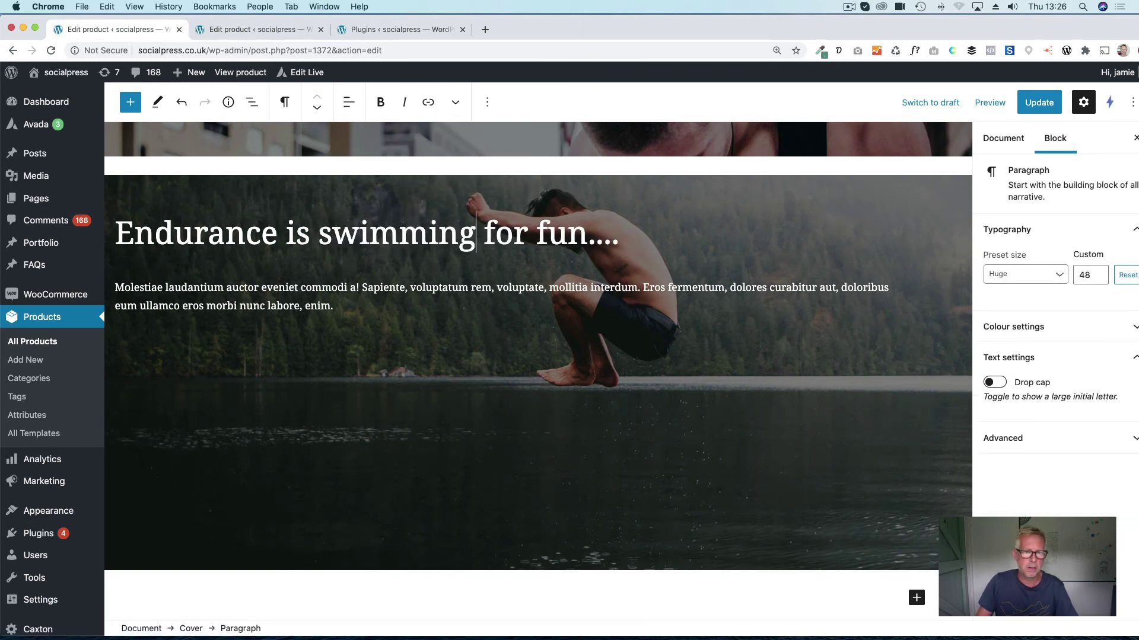
Centre-align both the heading and the paragraph text in the swimming cover.
left_click(349, 102)
left_click(391, 170)
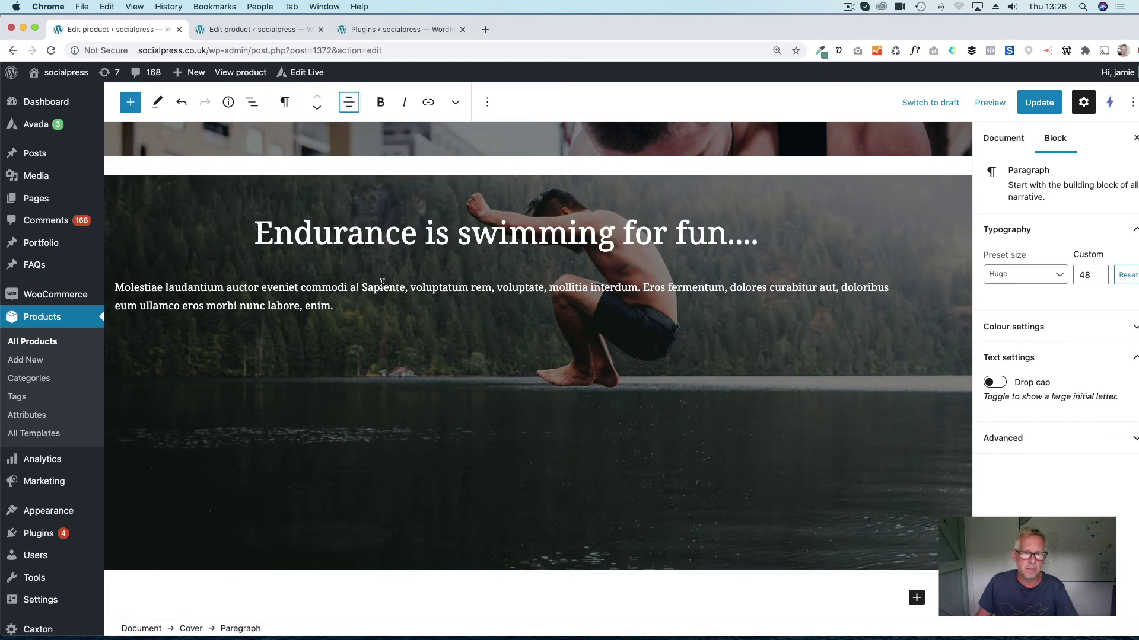
left_click(388, 286)
left_click(349, 102)
left_click(392, 170)
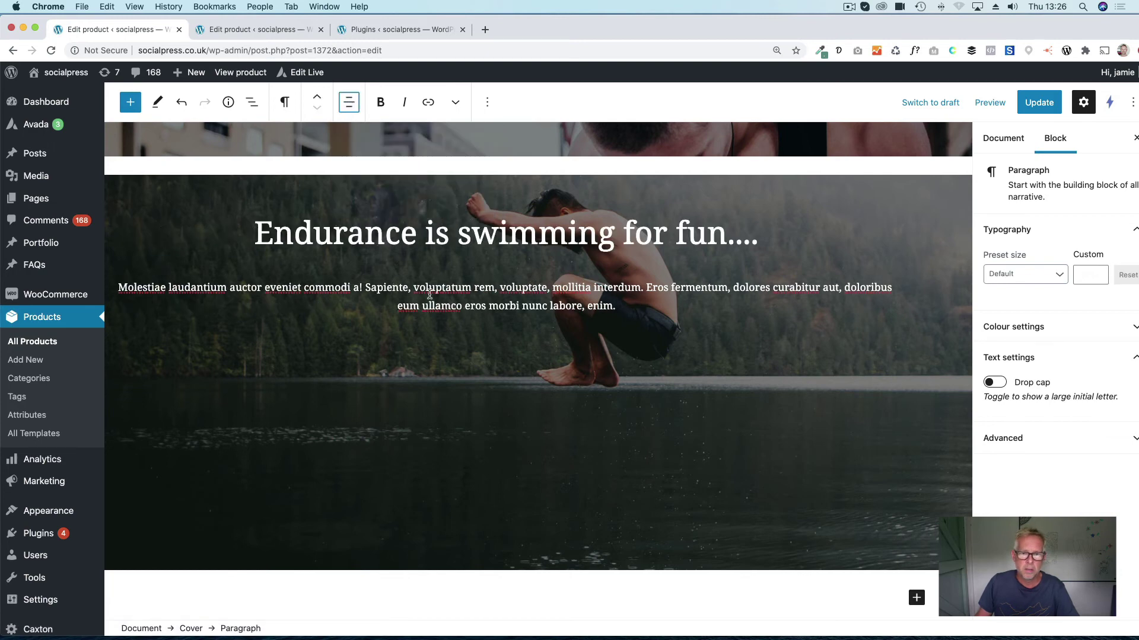
Insert a Caxton Shape Divider block below the swimming cover and set its Color 1 to pink.
scroll(562, 447, "down", 3)
left_click(565, 406)
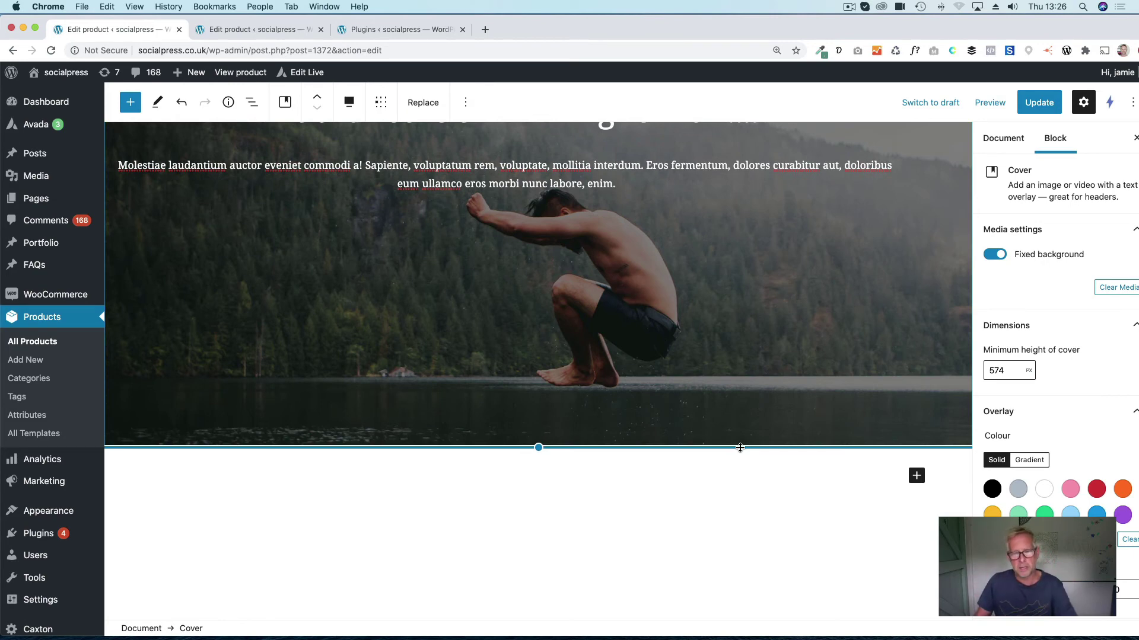
left_click(916, 476)
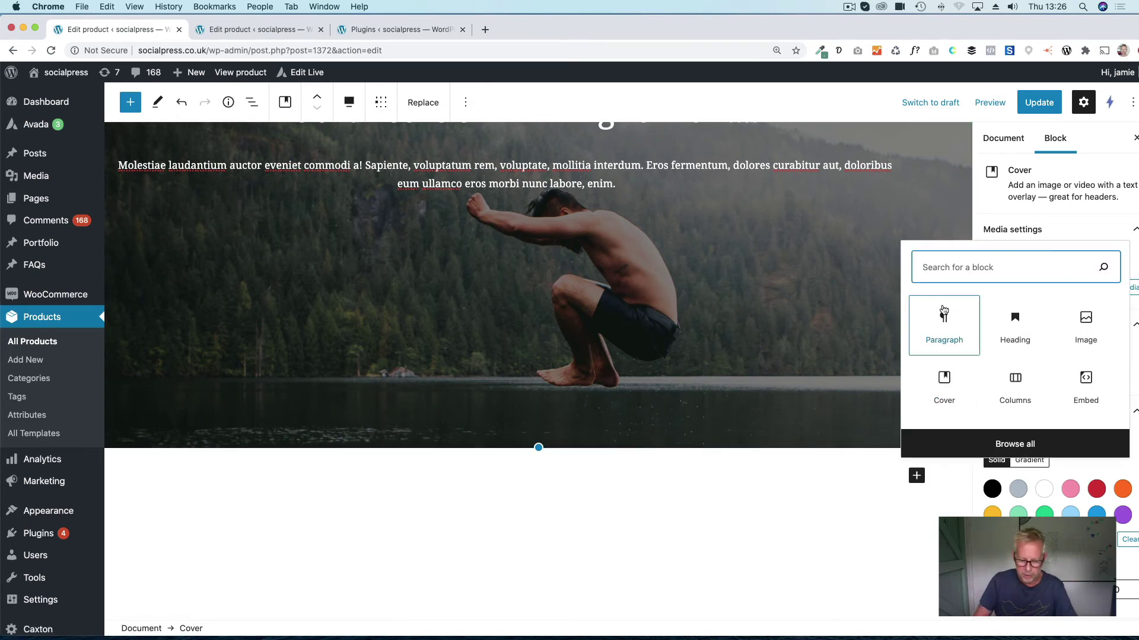
type("caxton")
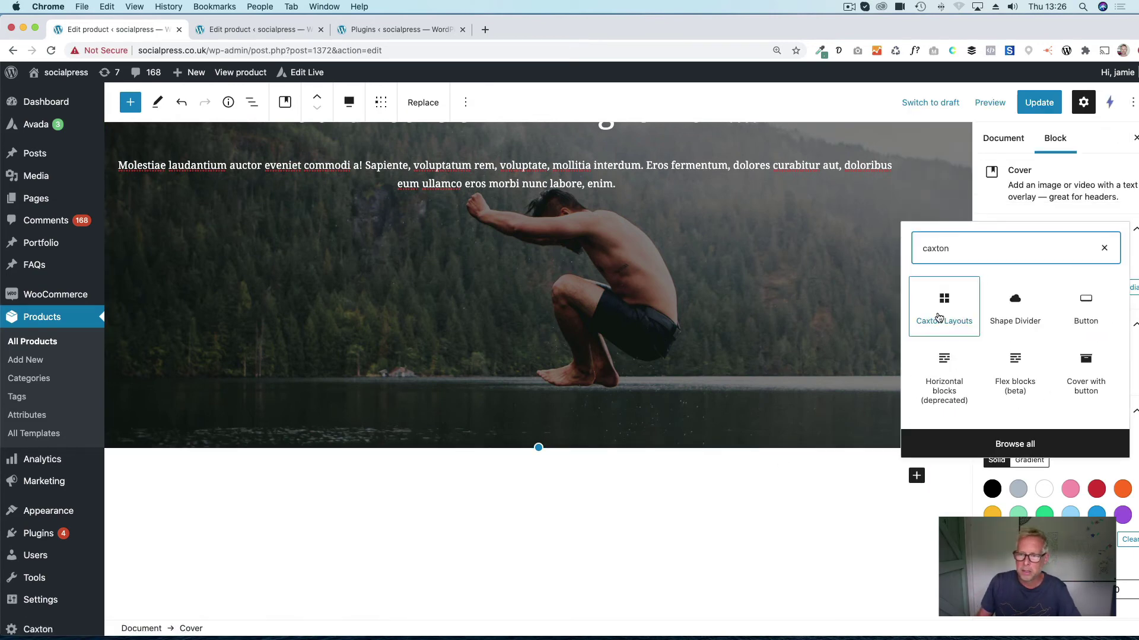
left_click(1010, 298)
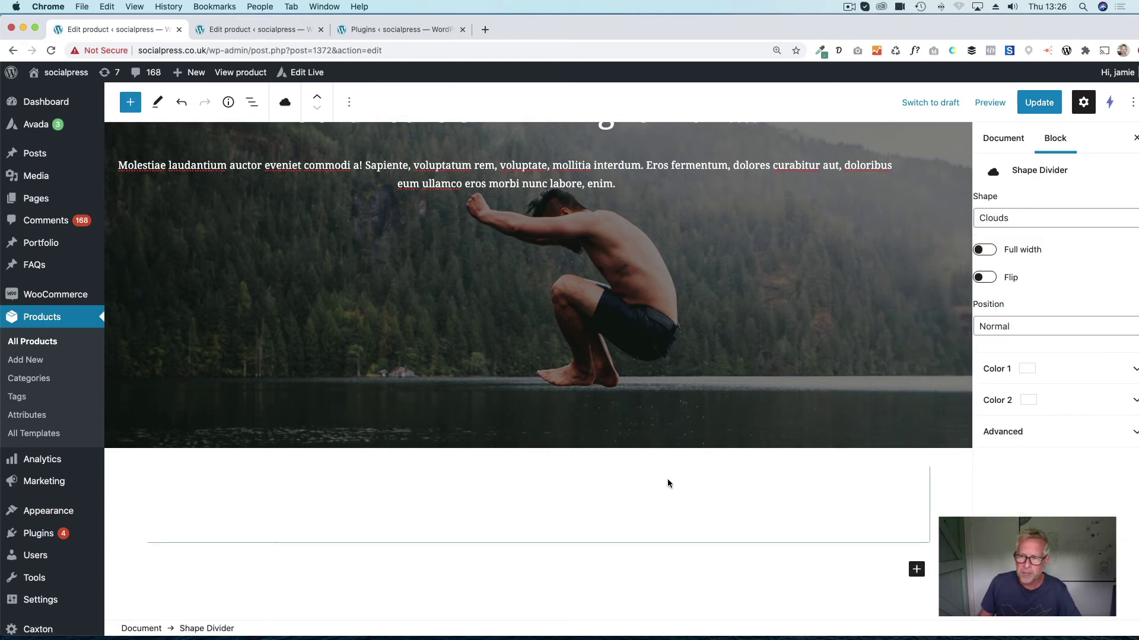
left_click(1055, 369)
left_click(1070, 425)
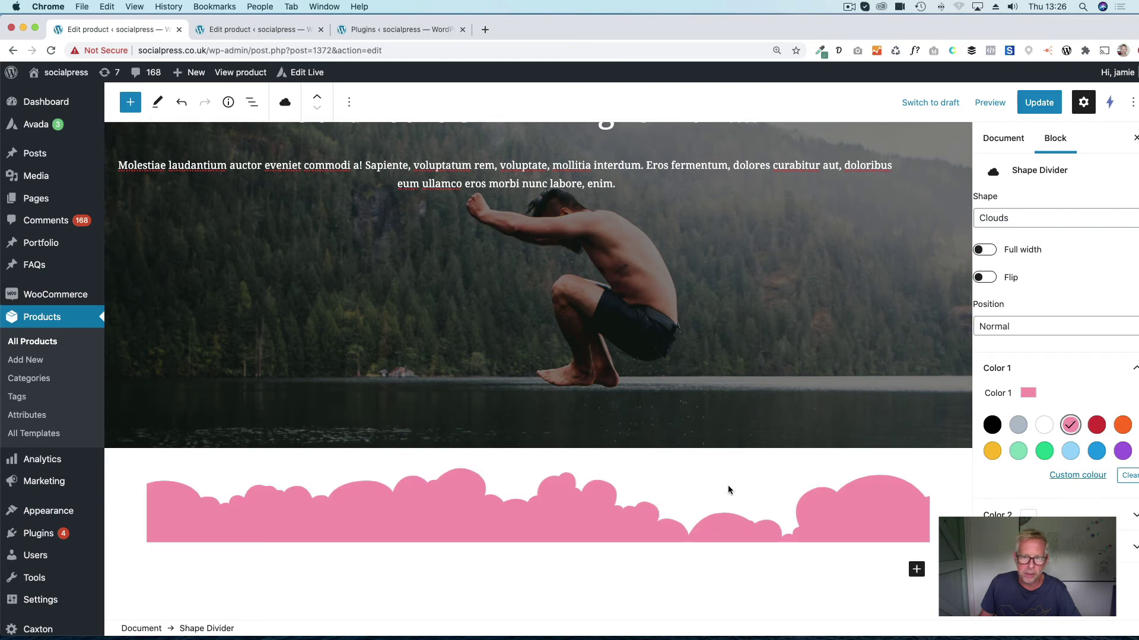
Position the shape divider over the previous block and flip it.
left_click(1000, 327)
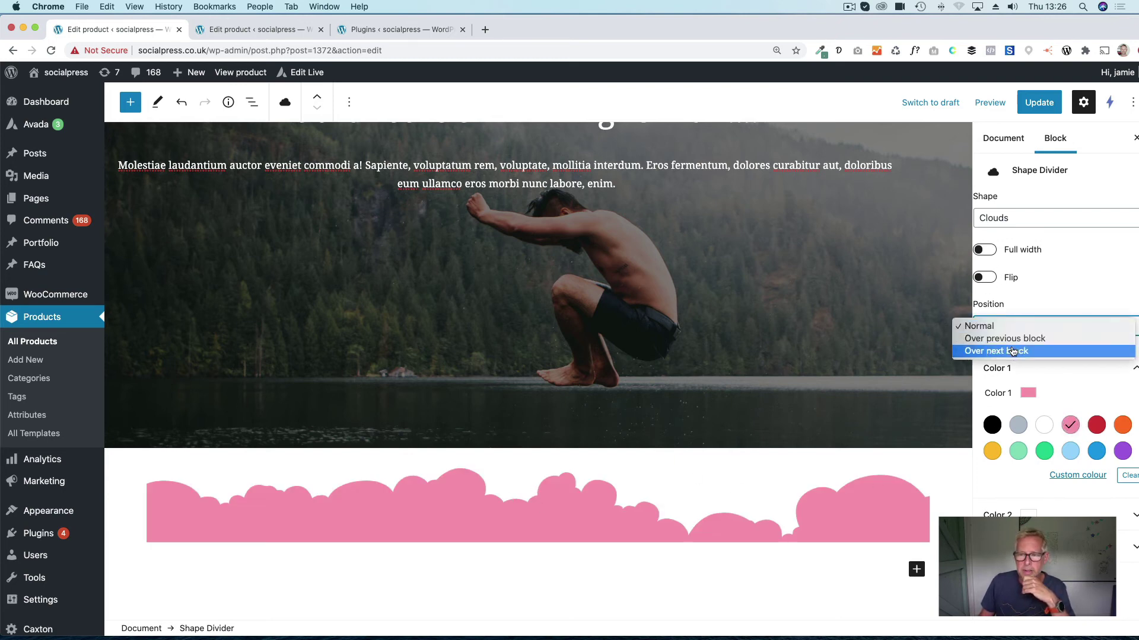
left_click(1013, 340)
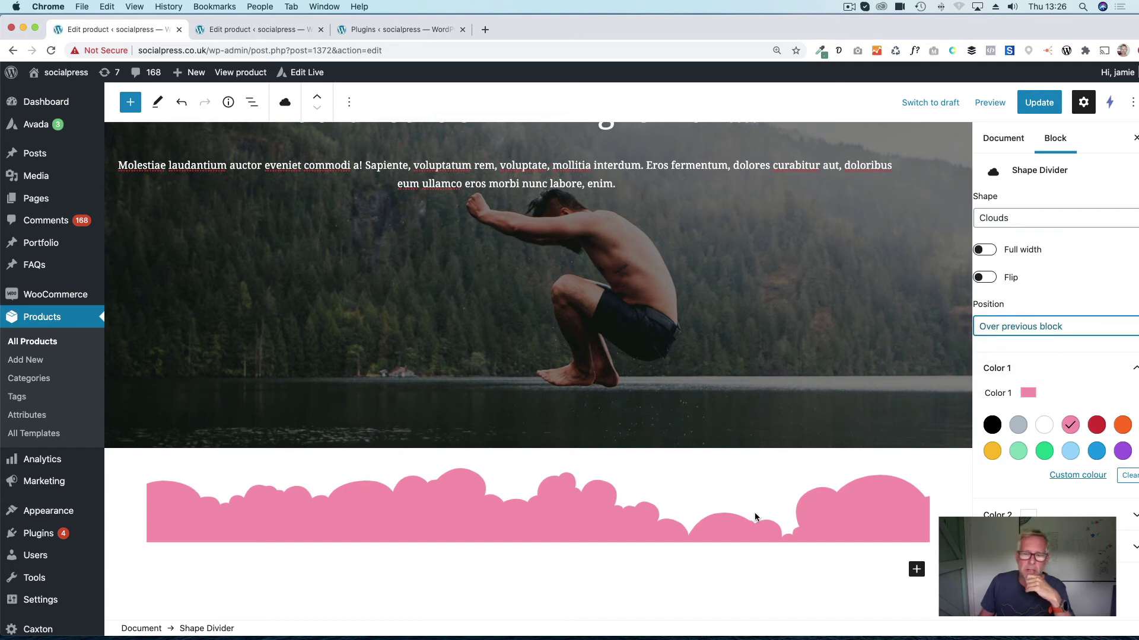
left_click(986, 279)
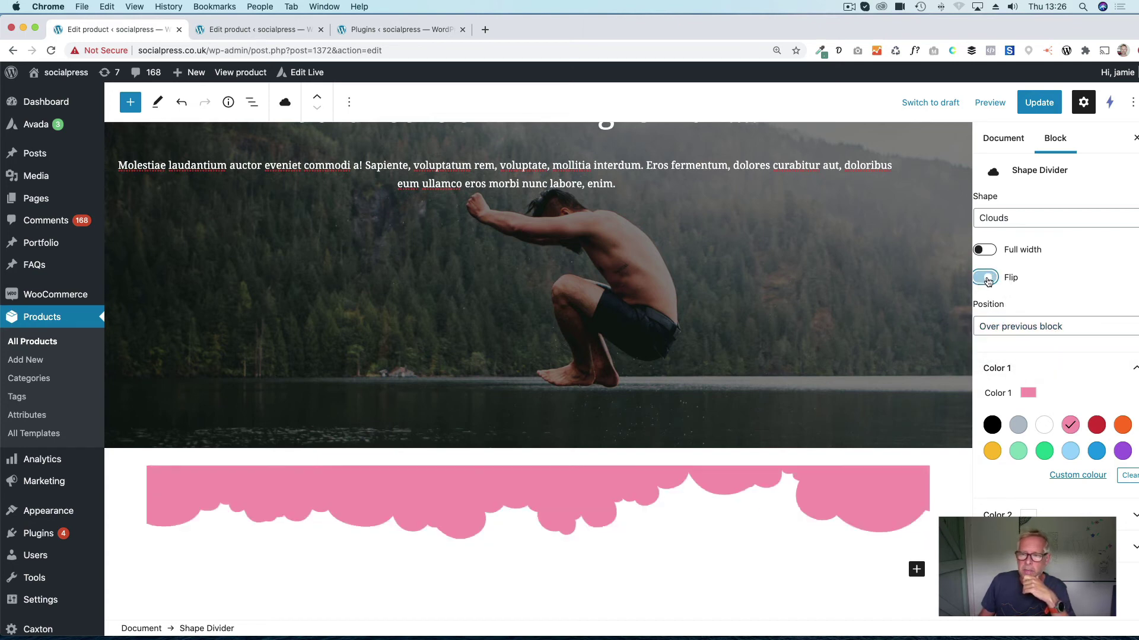
Change the divider's shape to Pyramids and make it full width.
left_click(1002, 219)
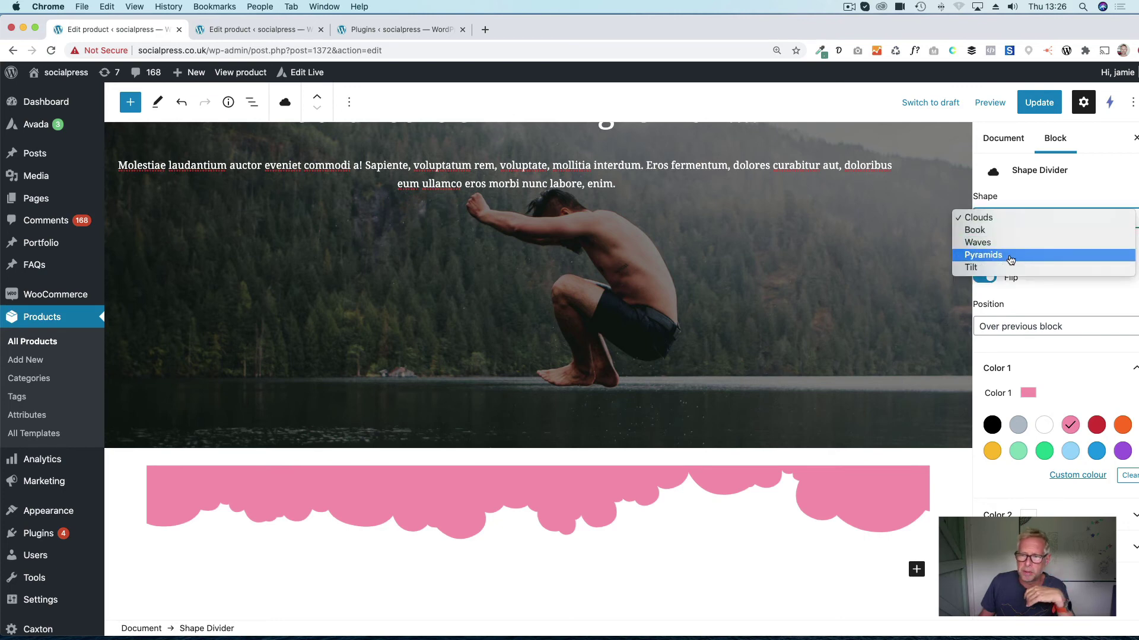
left_click(1010, 260)
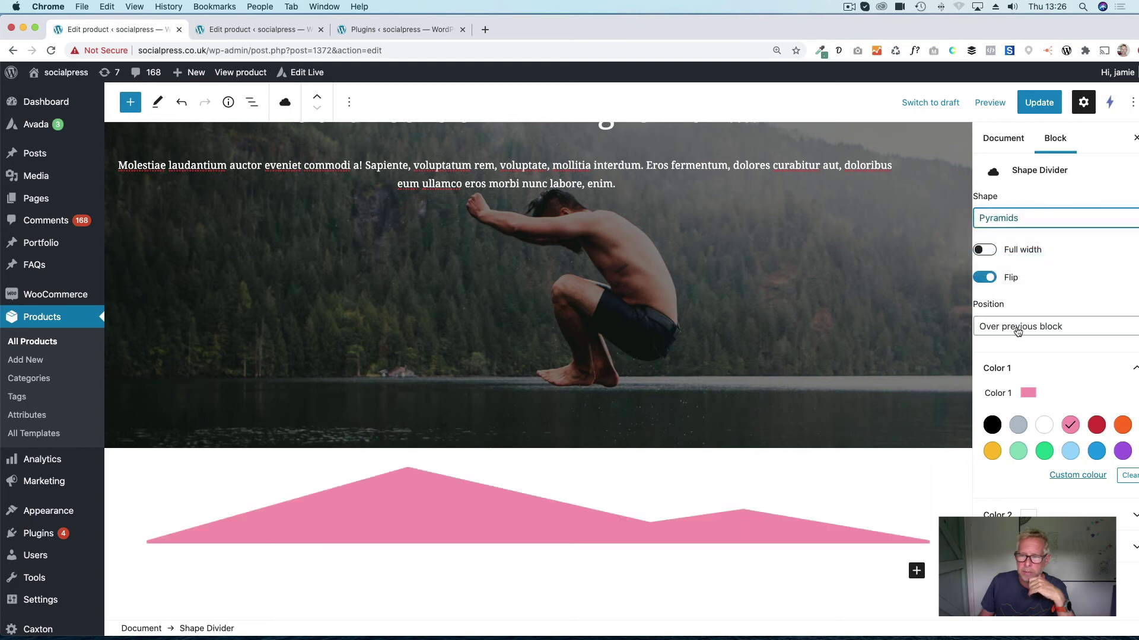
left_click(1055, 369)
left_click(1063, 377)
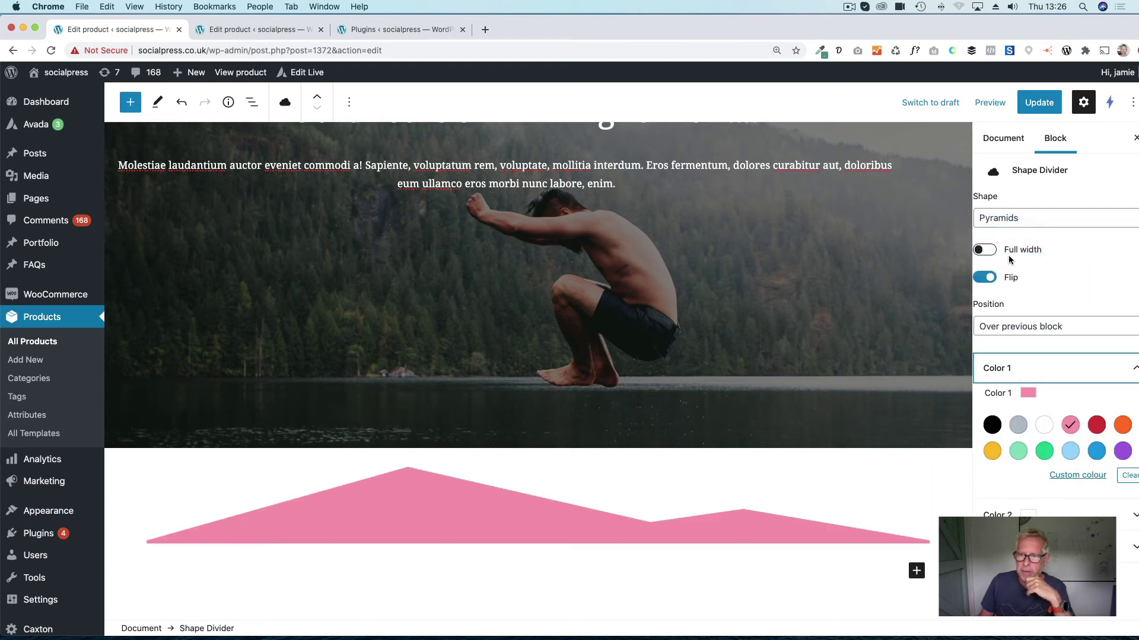
left_click(985, 249)
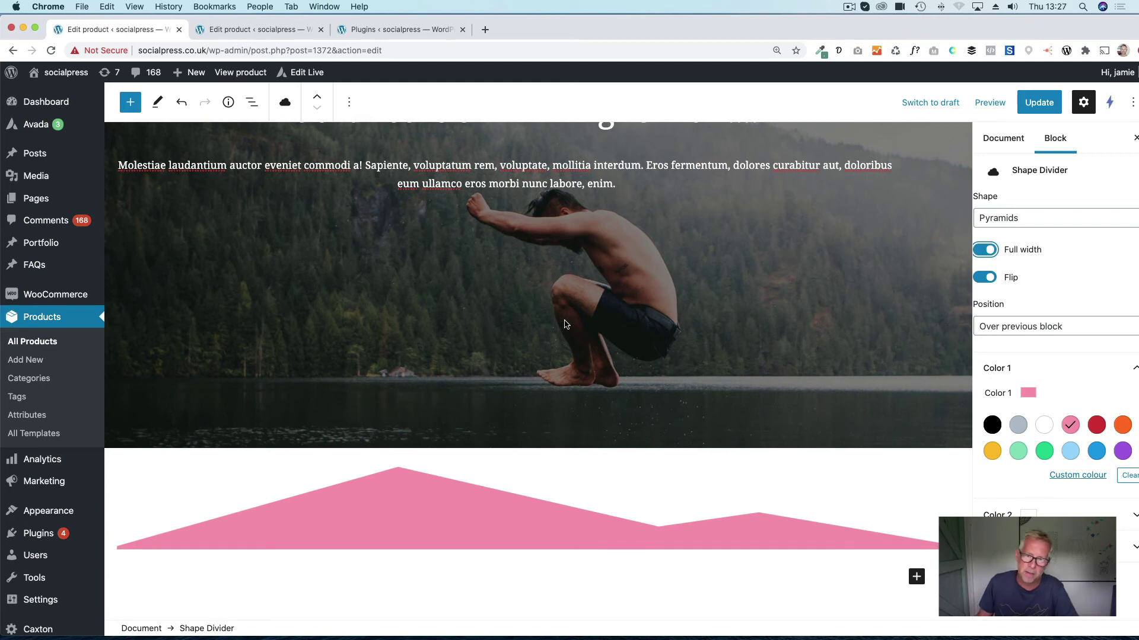
Set the pyramid shape divider's Color 1 to white.
left_click(1050, 371)
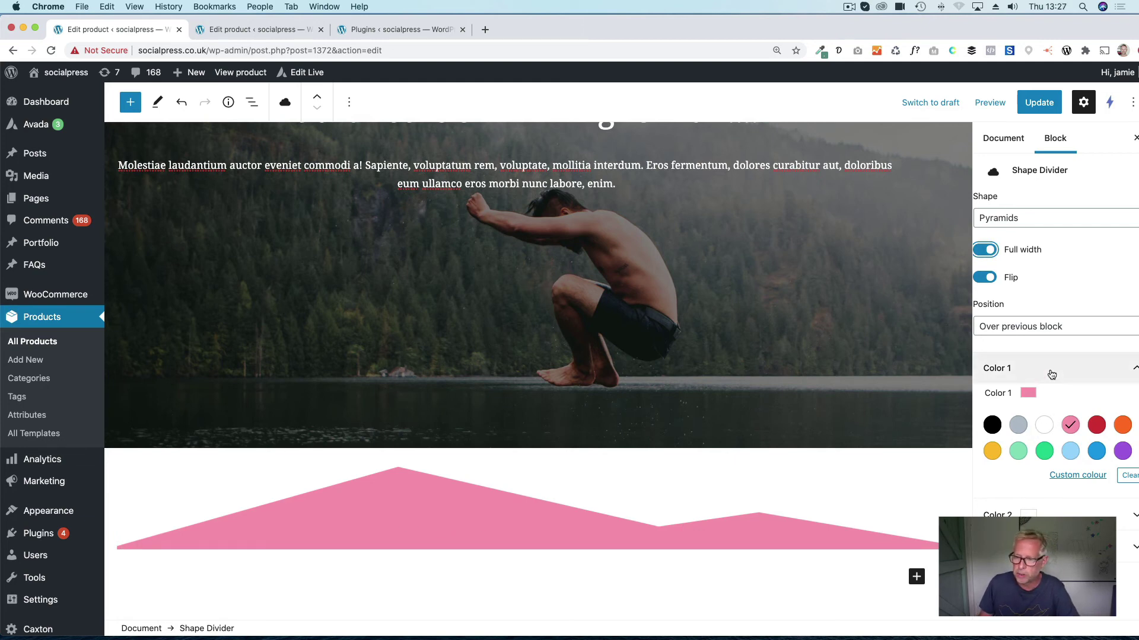
left_click(1051, 374)
left_click(1042, 424)
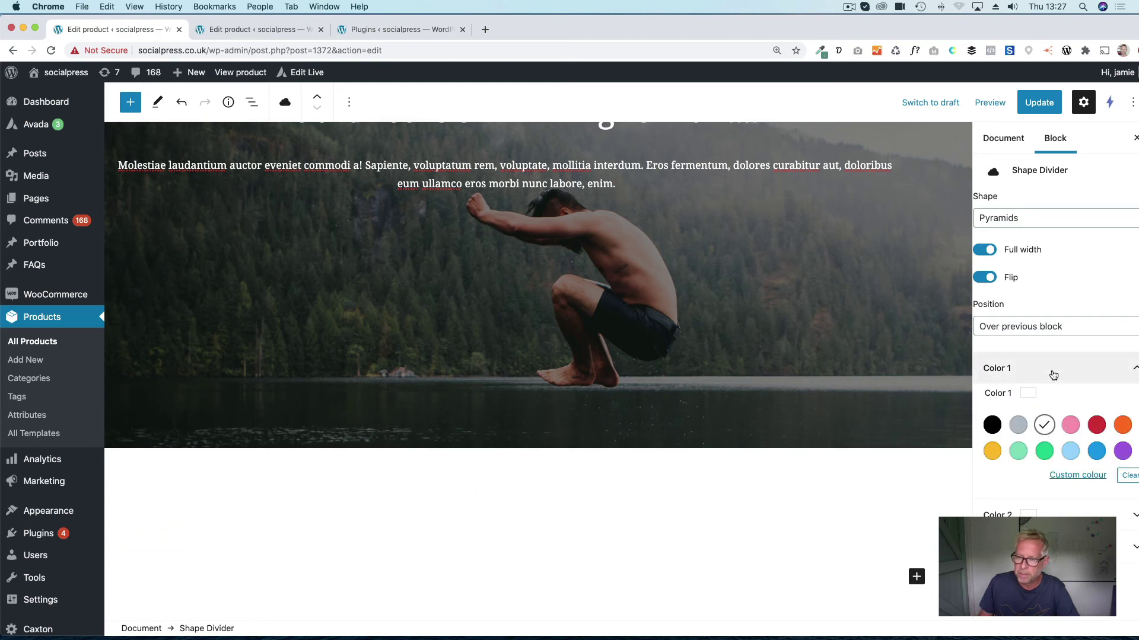
left_click(1054, 373)
left_click(1055, 372)
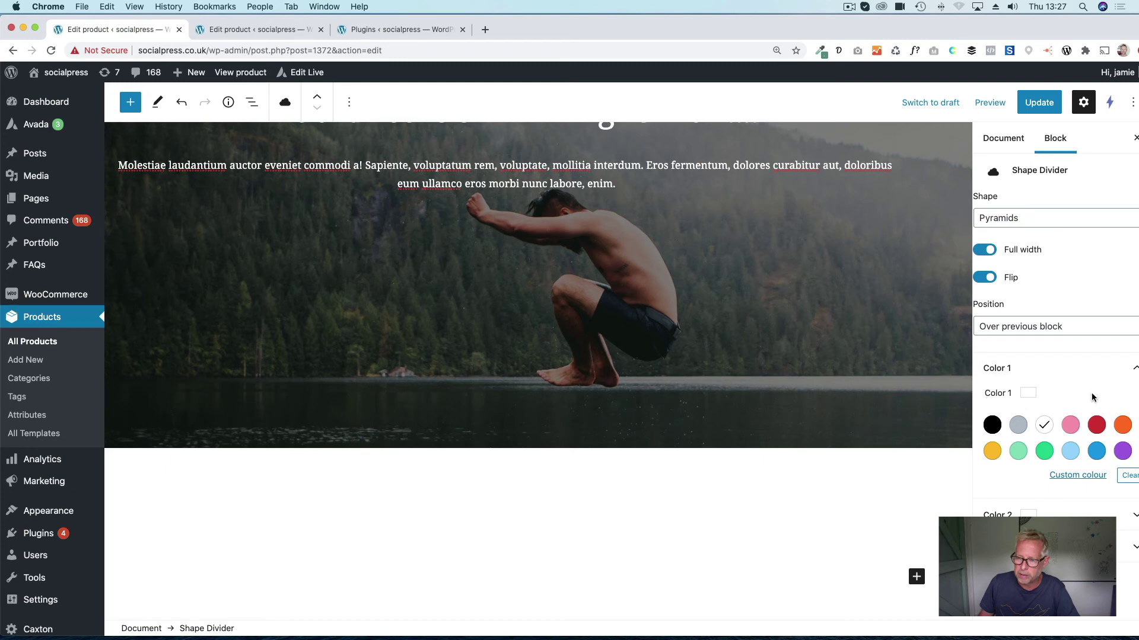
Update the product with the white pyramid divider and open its live page.
left_click_drag(1039, 27, 1023, 26)
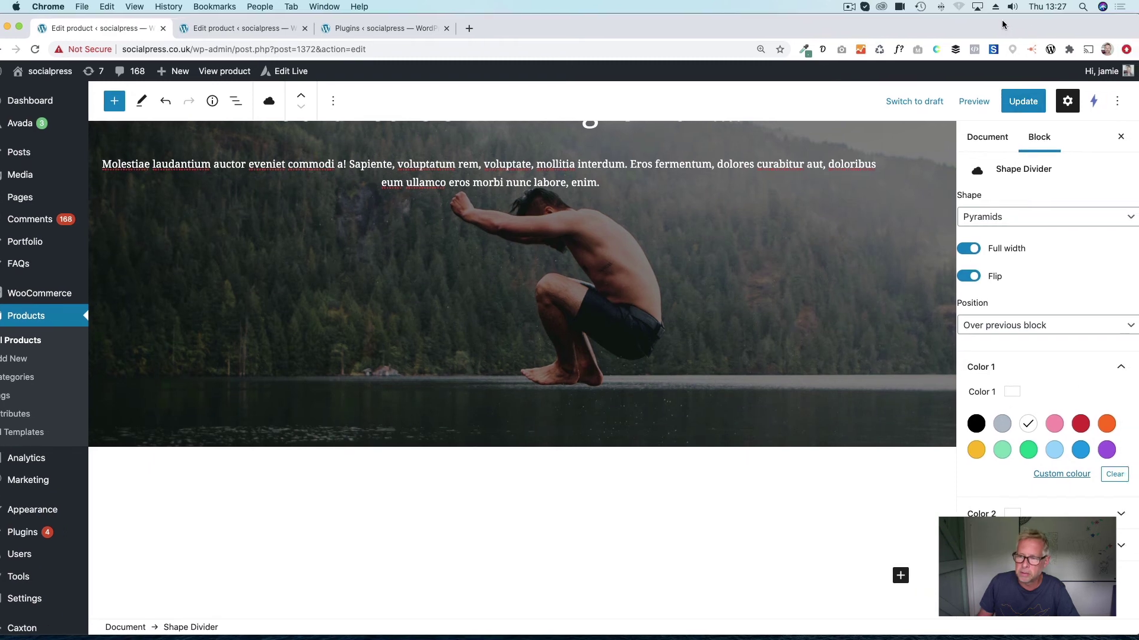
left_click(1055, 514)
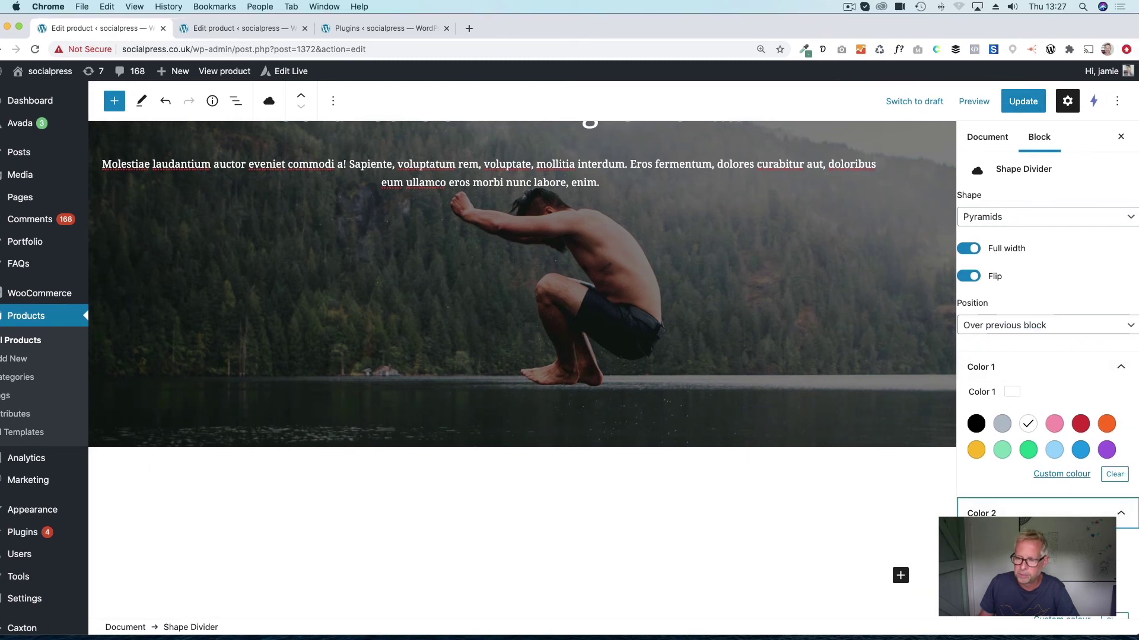
left_click(1023, 101)
left_click_drag(823, 31, 843, 31)
left_click(243, 72)
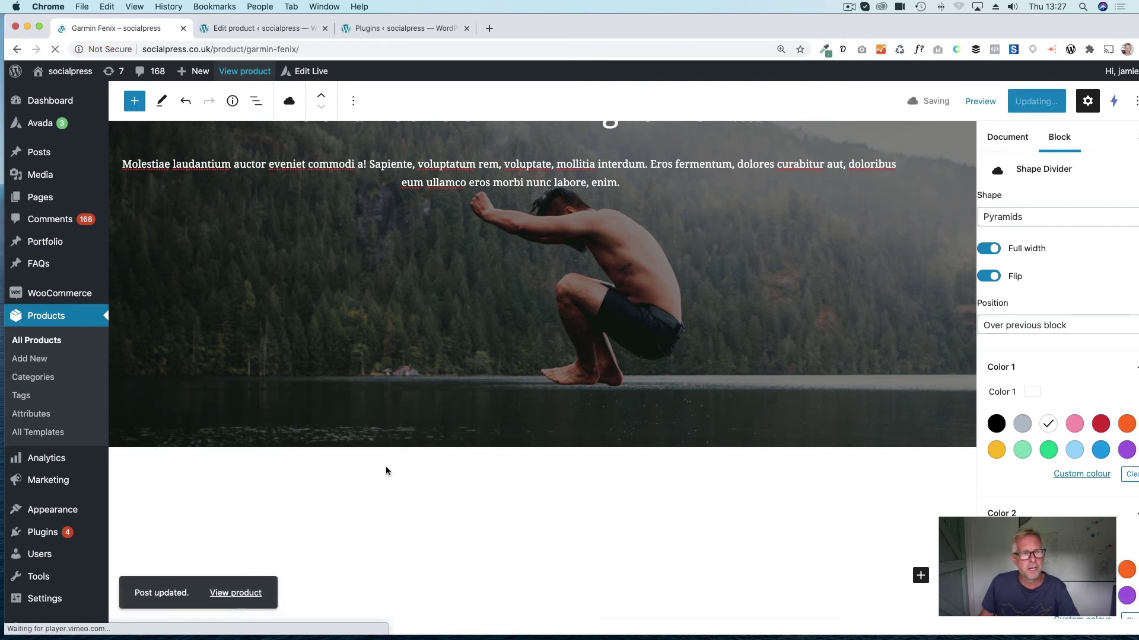
Pause the product video and examine the parallax covers and pyramid divider on the live product page.
scroll(427, 409, "down", 3)
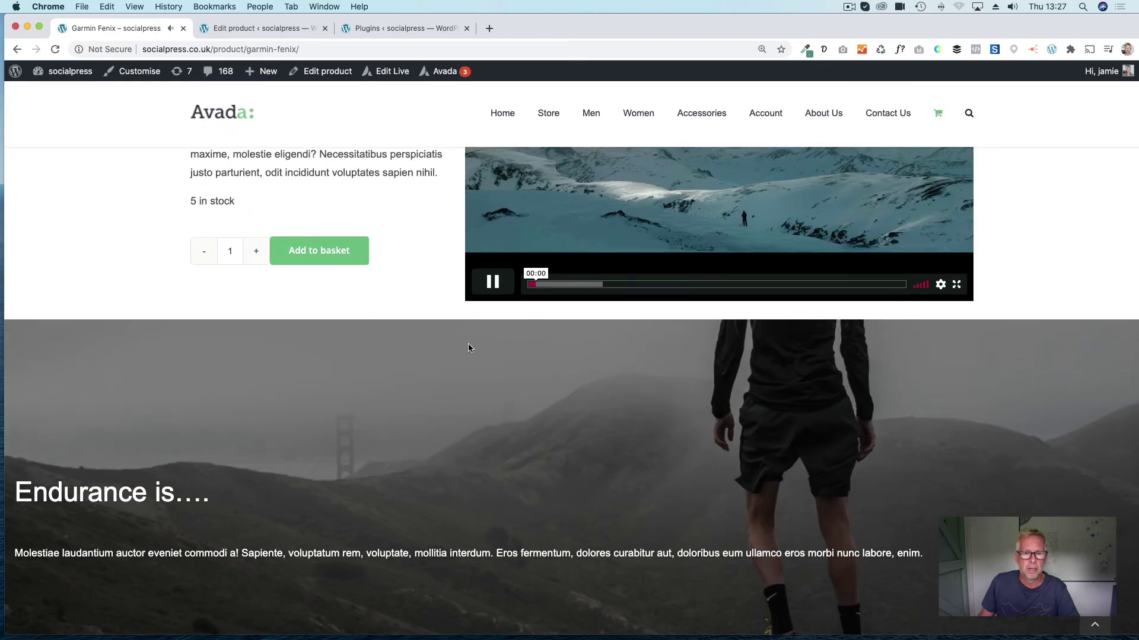
left_click(480, 283)
scroll(465, 397, "down", 6)
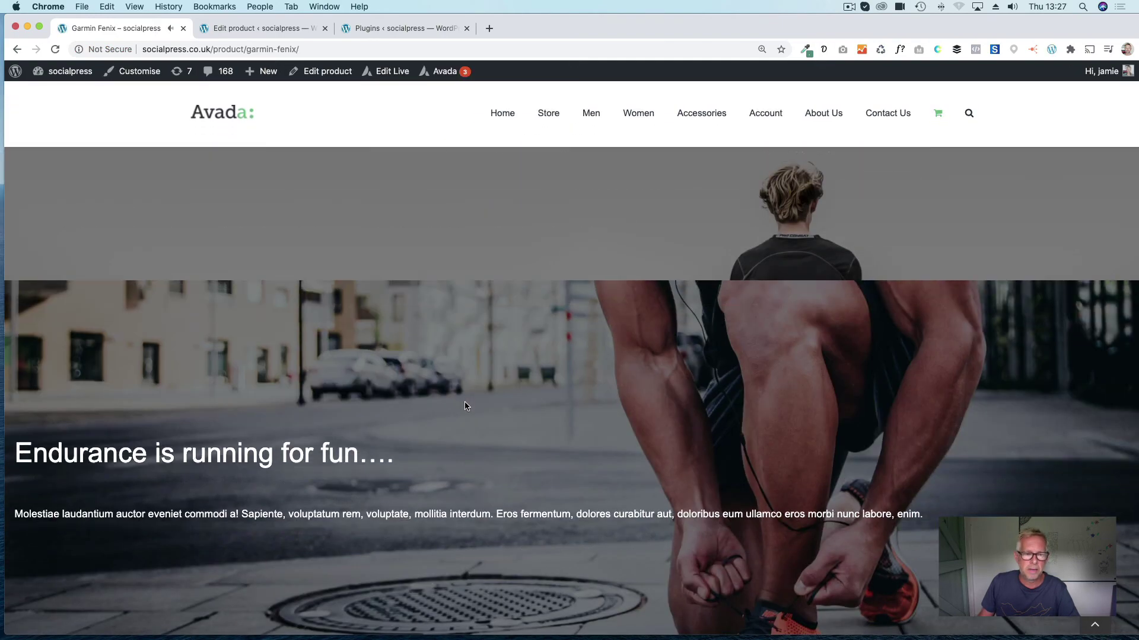
scroll(465, 406, "down", 8)
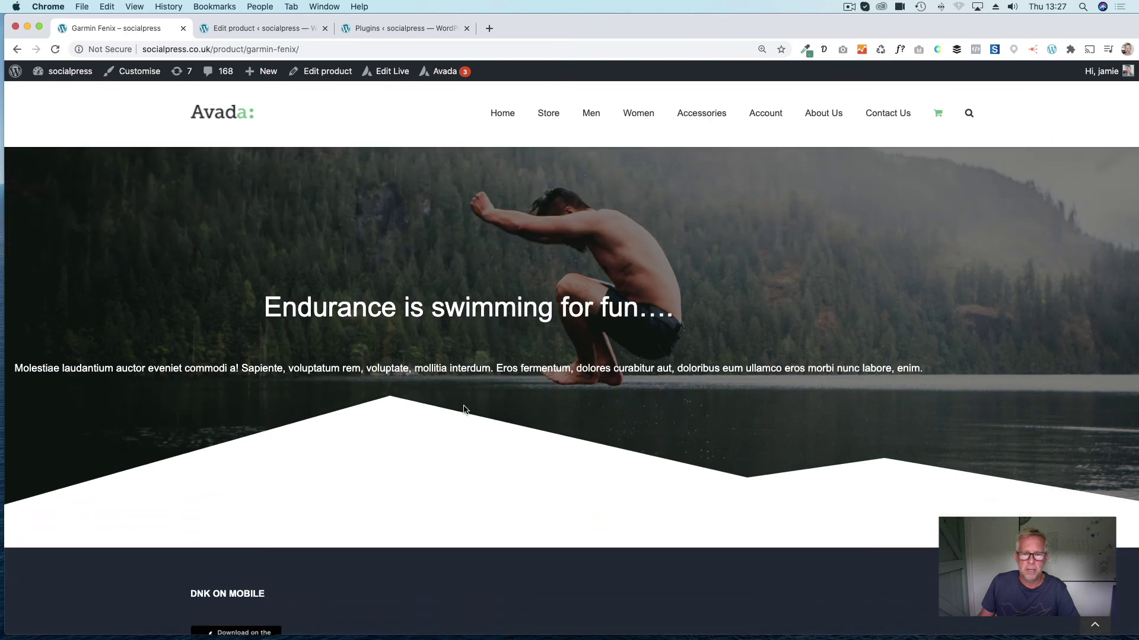
scroll(465, 409, "up", 1)
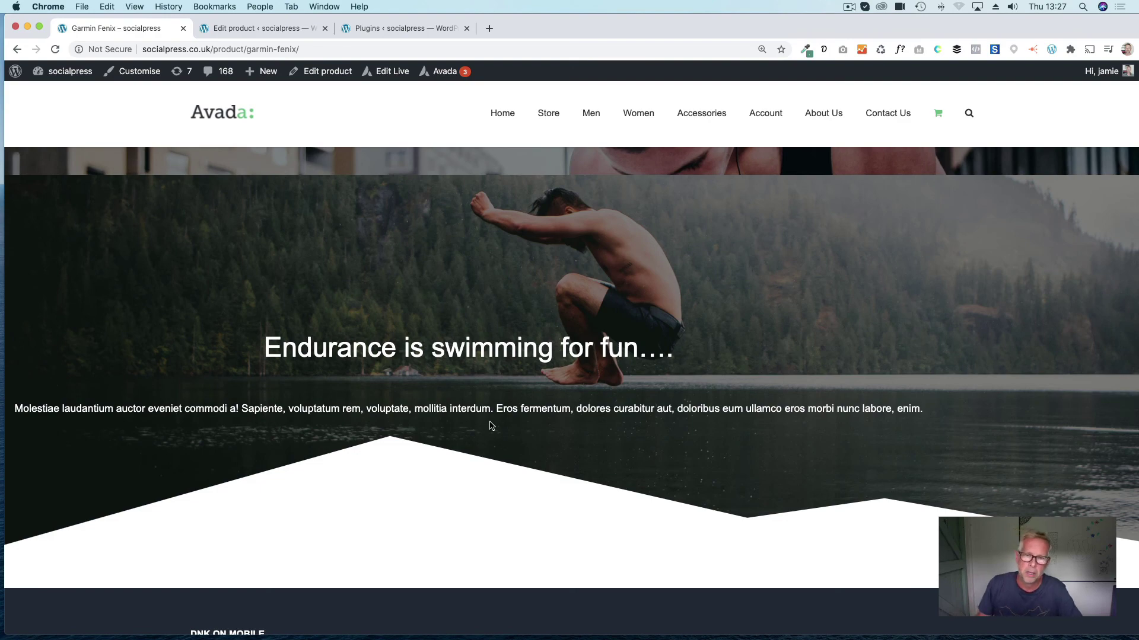
scroll(485, 439, "down", 3)
scroll(486, 442, "up", 3)
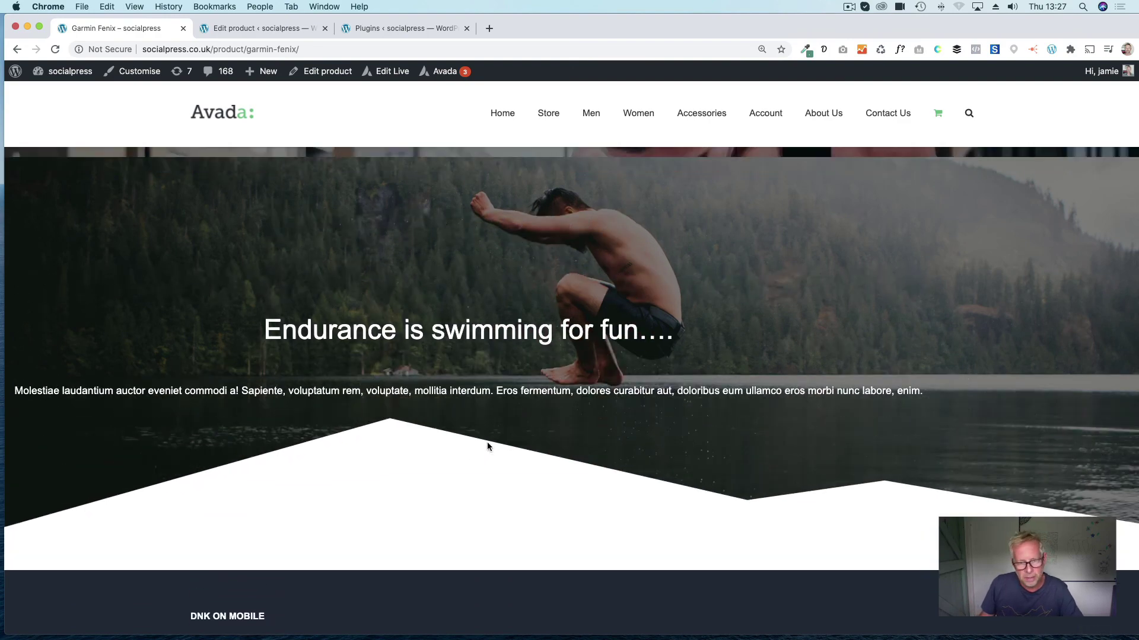
scroll(488, 446, "down", 2)
scroll(489, 443, "up", 5)
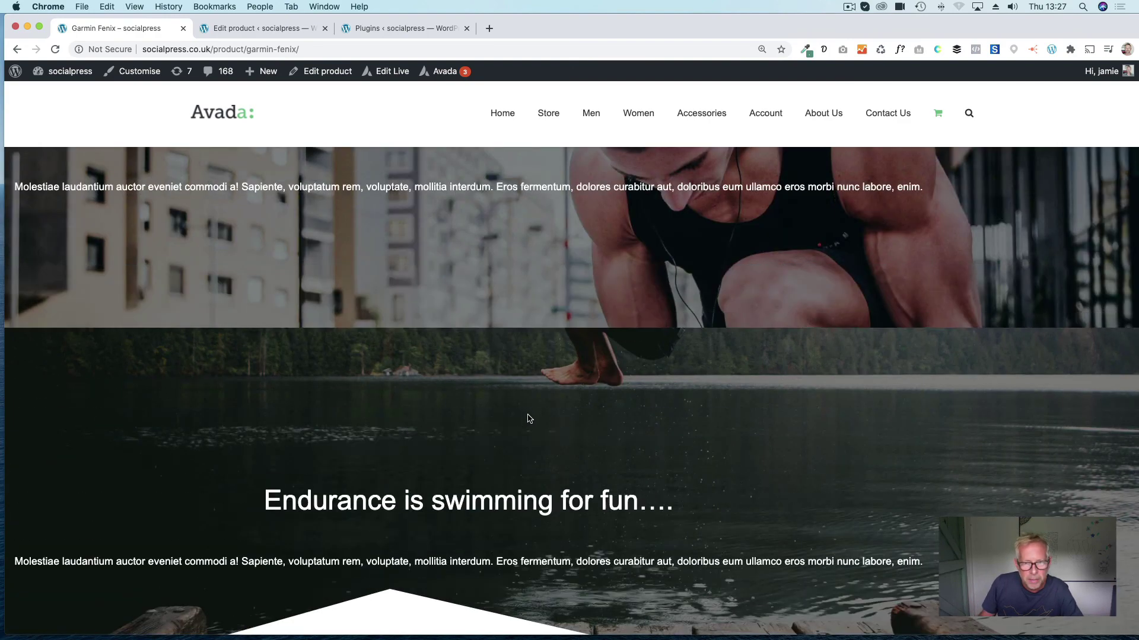
scroll(530, 419, "up", 10)
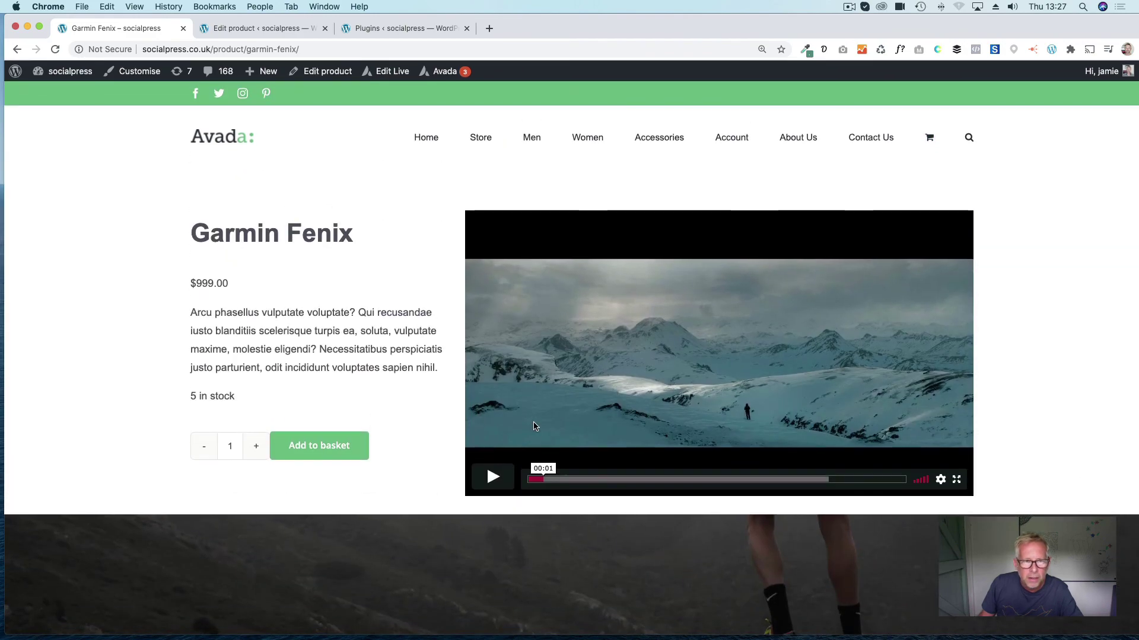
scroll(462, 455, "down", 15)
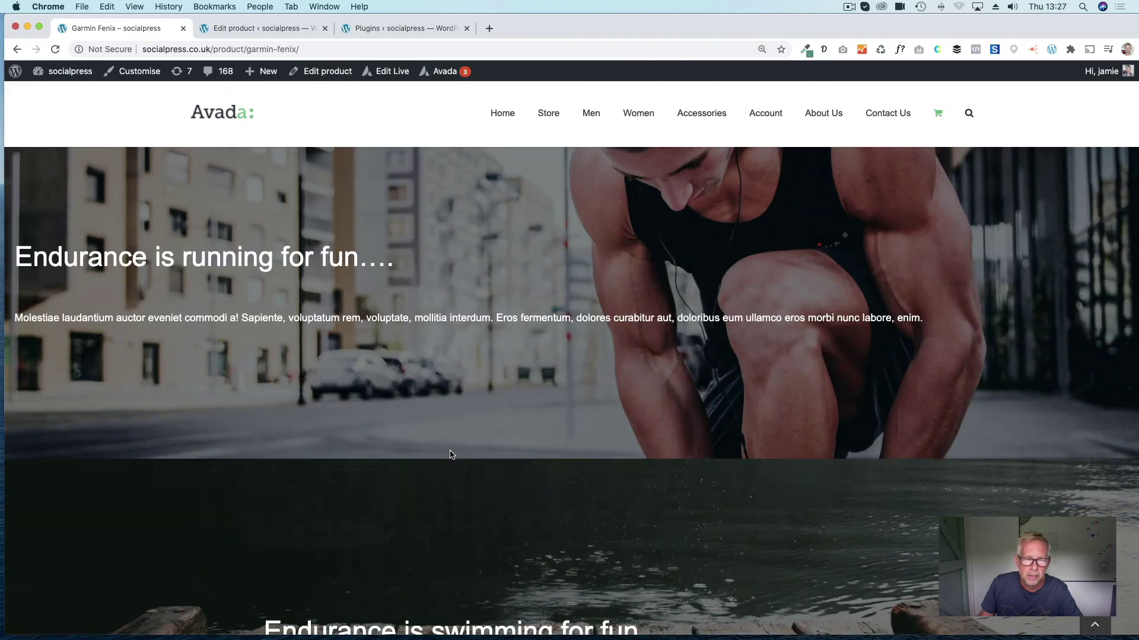
scroll(452, 454, "down", 5)
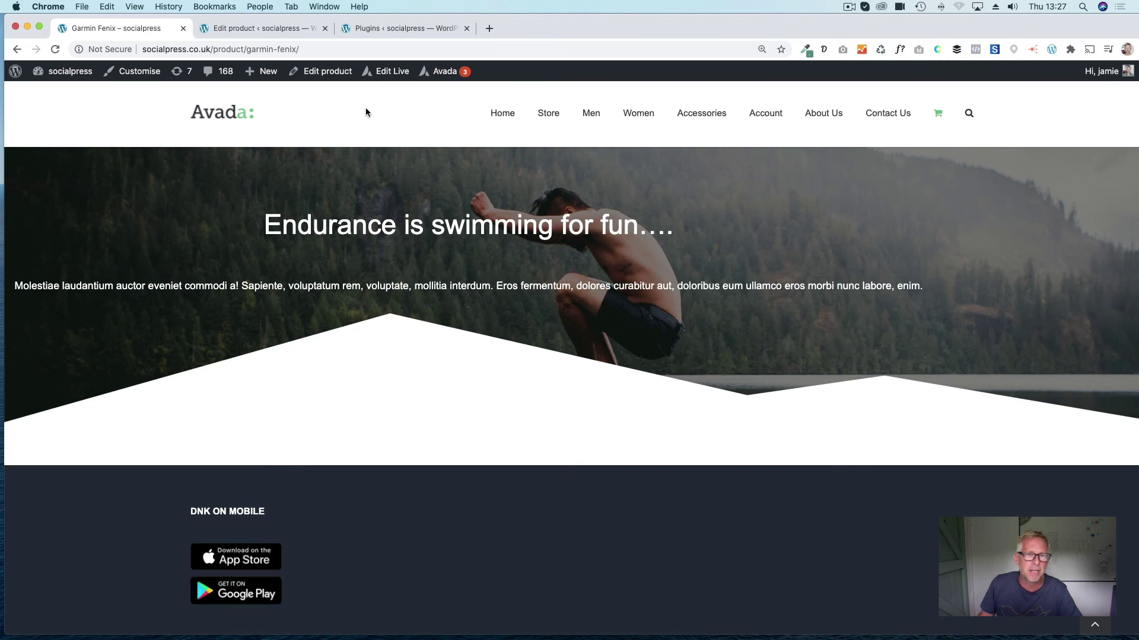
Return to editing the product and insert an Image block below the shape divider.
left_click(322, 72)
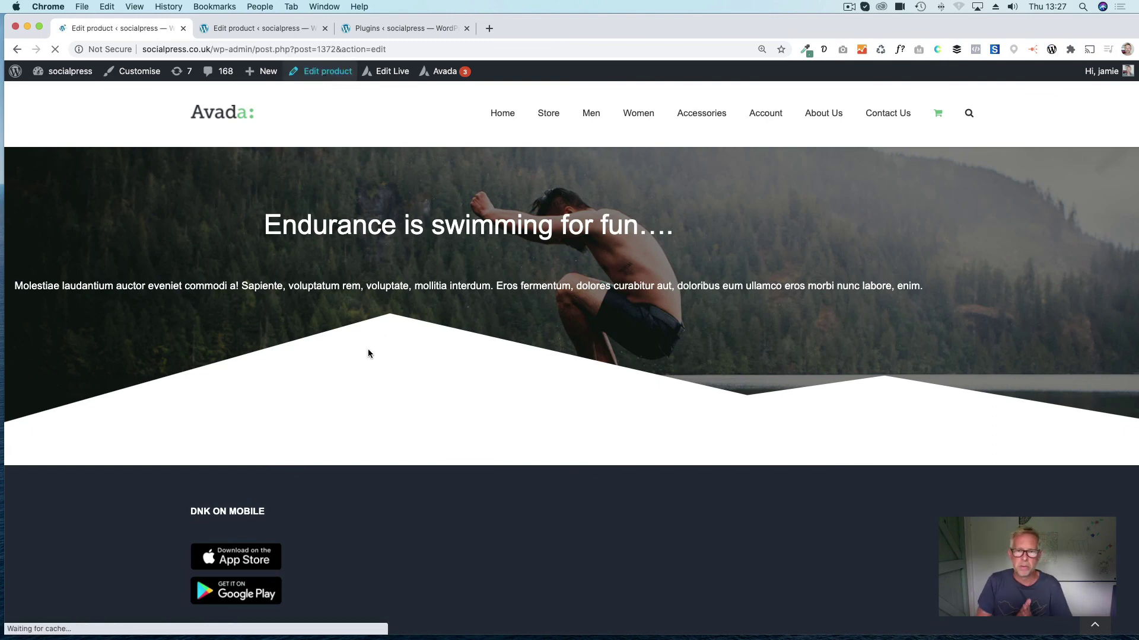
scroll(530, 463, "down", 15)
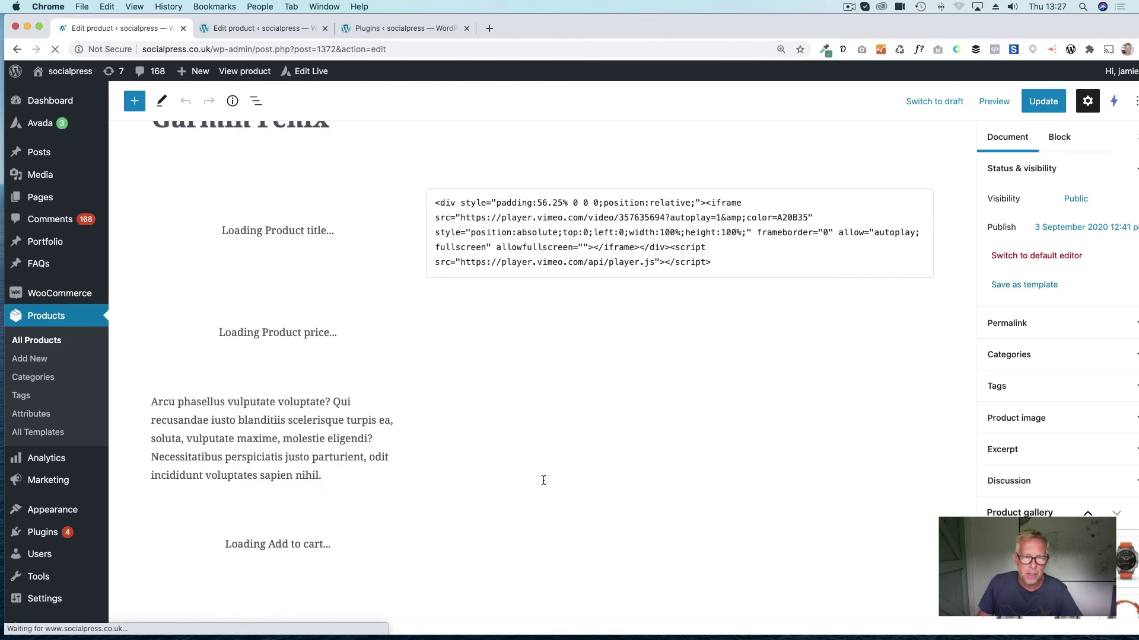
scroll(552, 497, "down", 10)
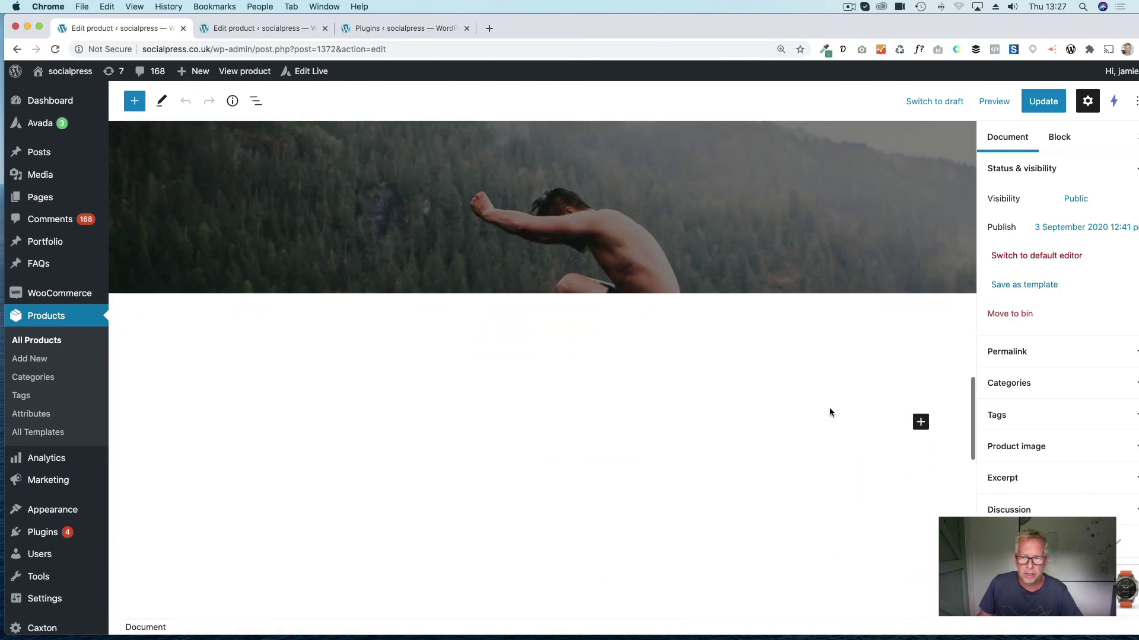
left_click(920, 422)
type("image")
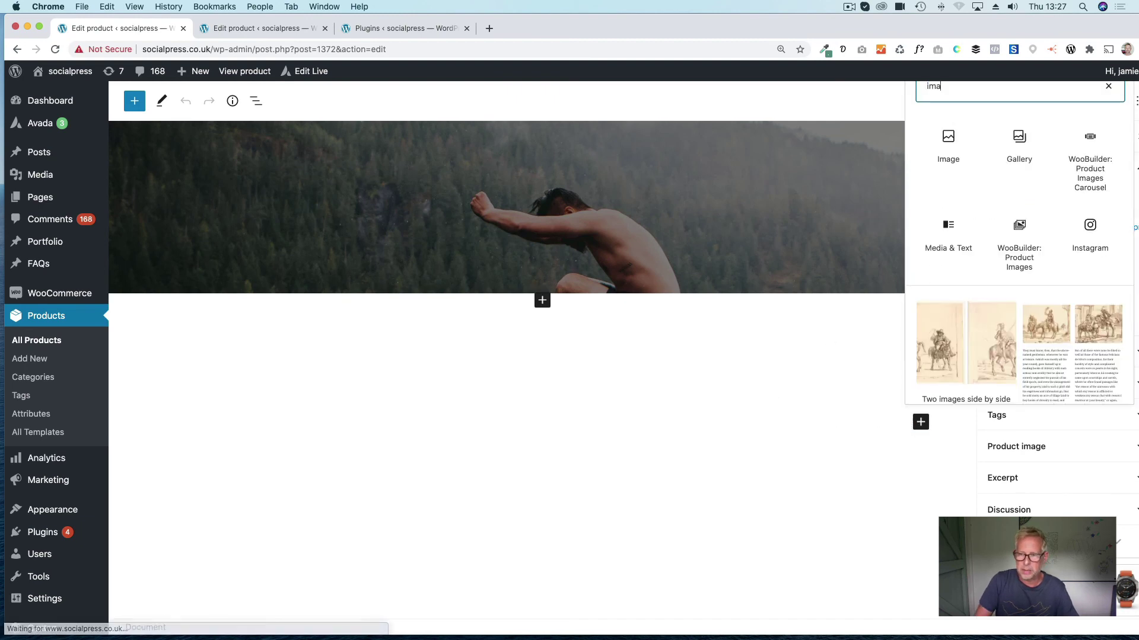
left_click(946, 124)
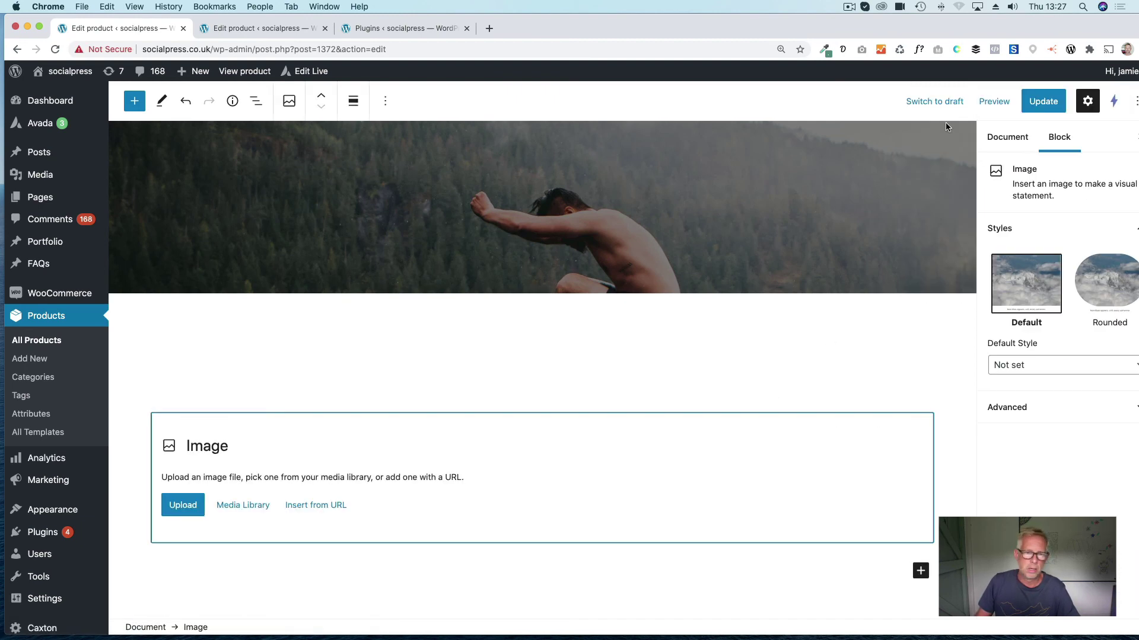
Fill the image block with the front-view orange watch photo, align it centre and caption it with the "Molestiae laudantium auctor" placeholder text.
left_click(252, 505)
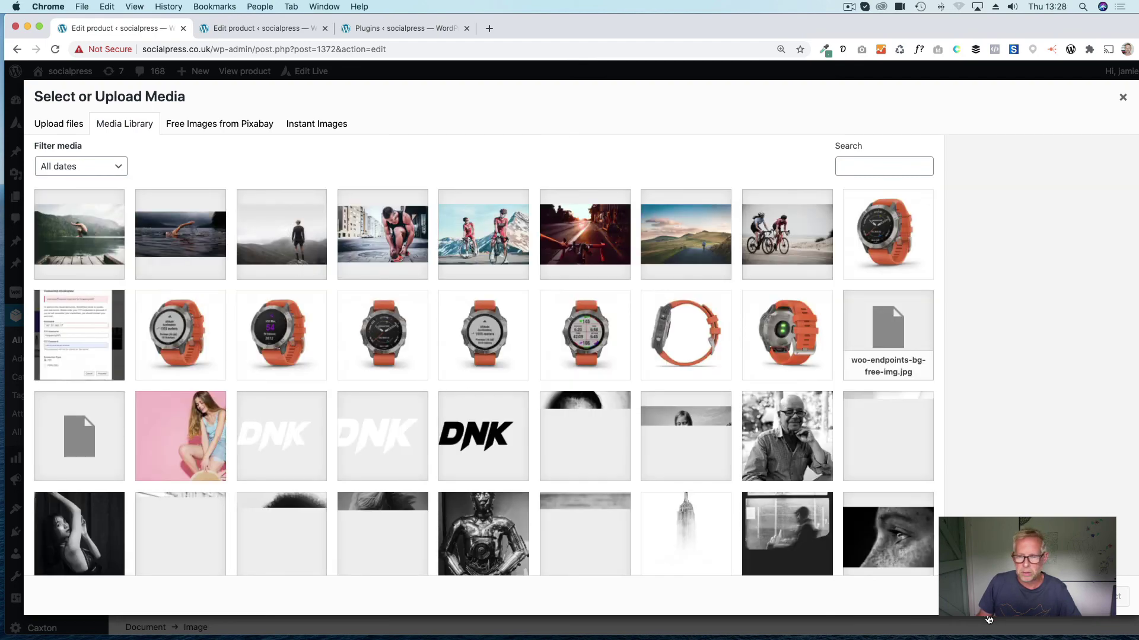
left_click(423, 351)
left_click(1118, 596)
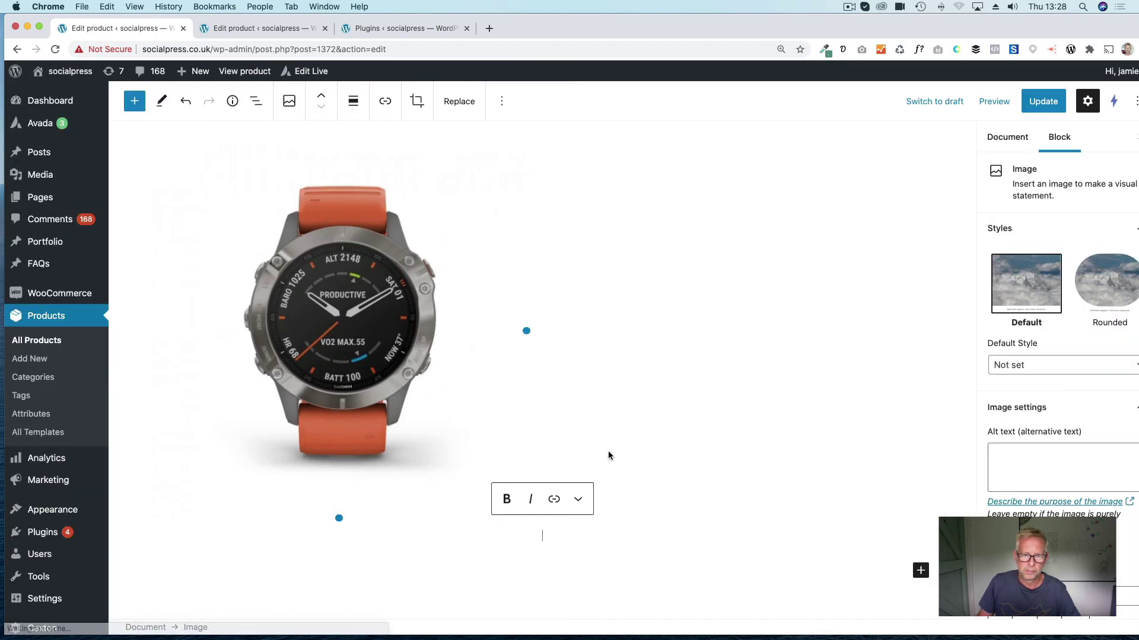
left_click(353, 100)
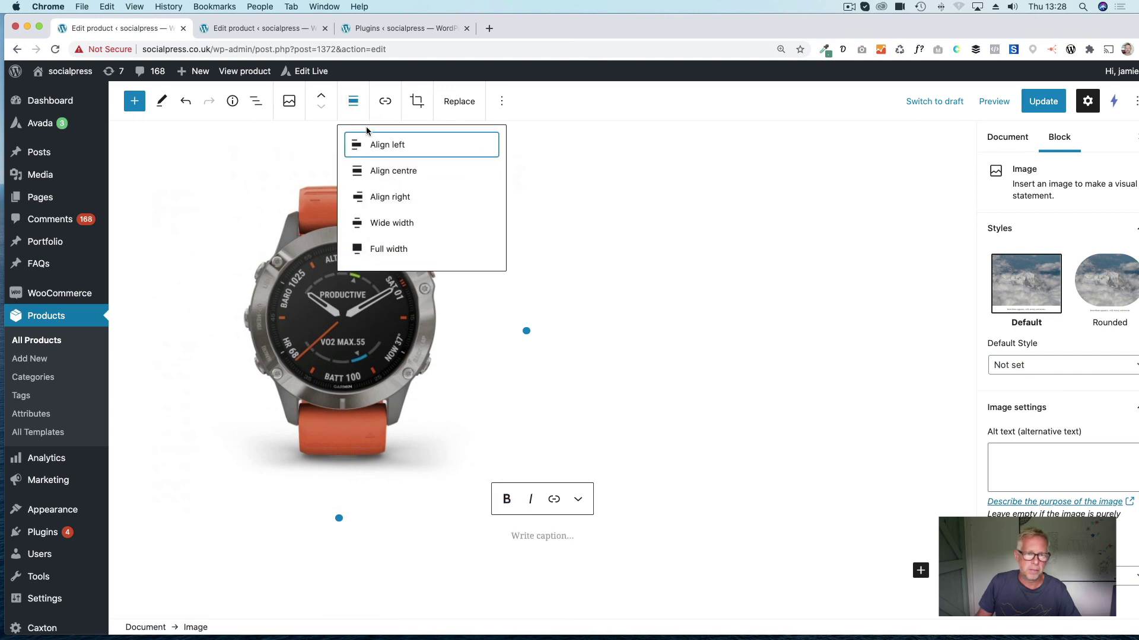
left_click(380, 171)
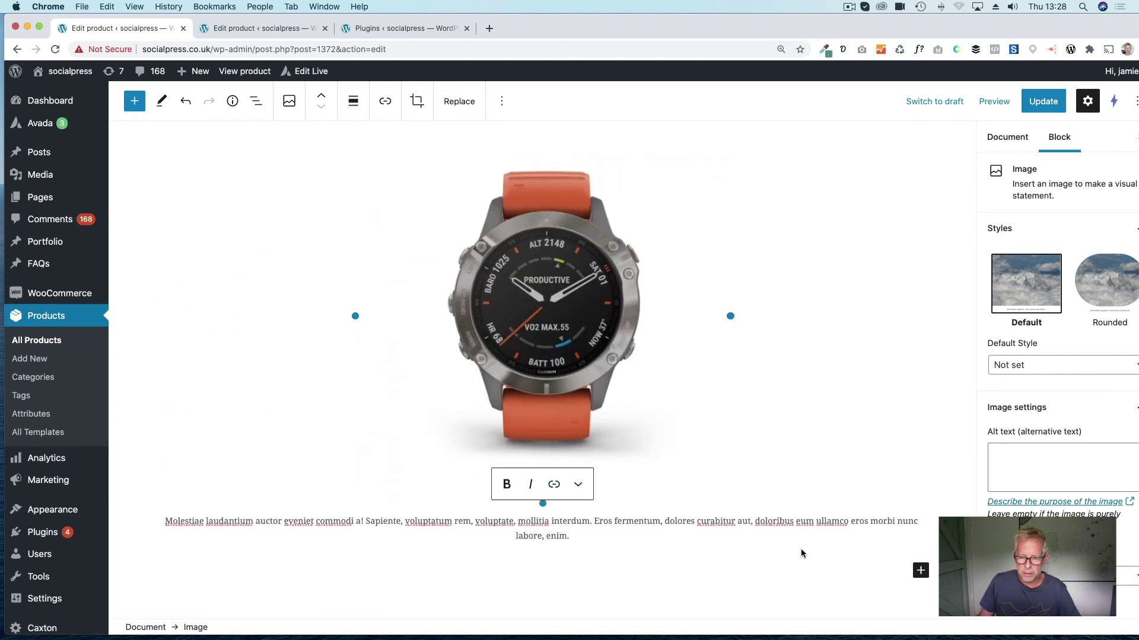
Insert a Gallery block below the captioned watch image containing six consecutive orange watch photos from the media library.
left_click(921, 570)
type("gallery")
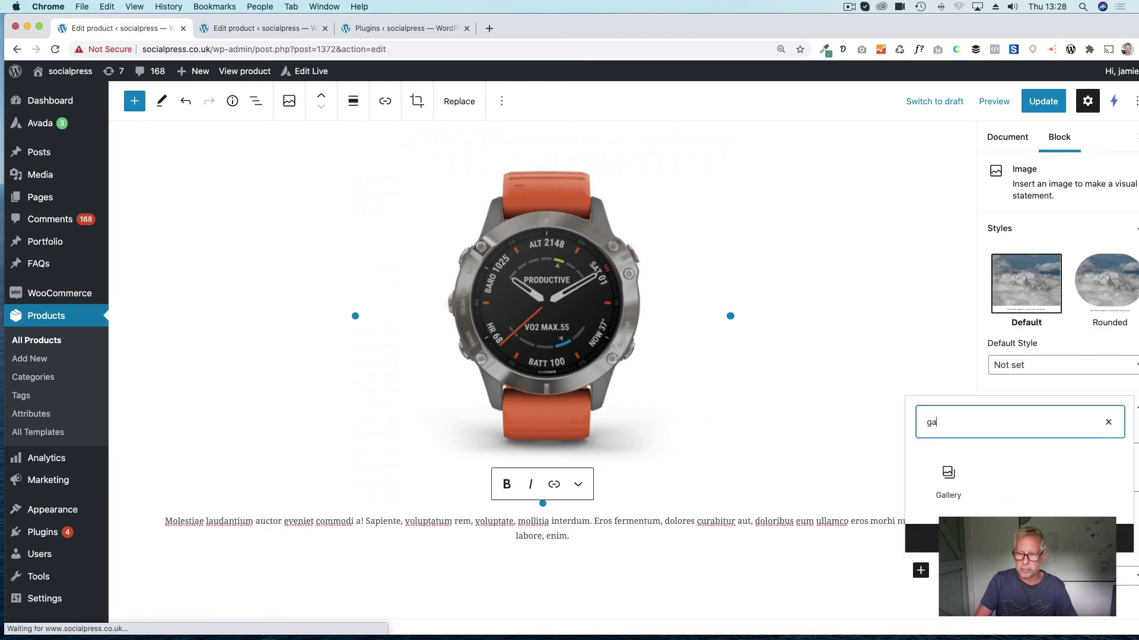
left_click(948, 477)
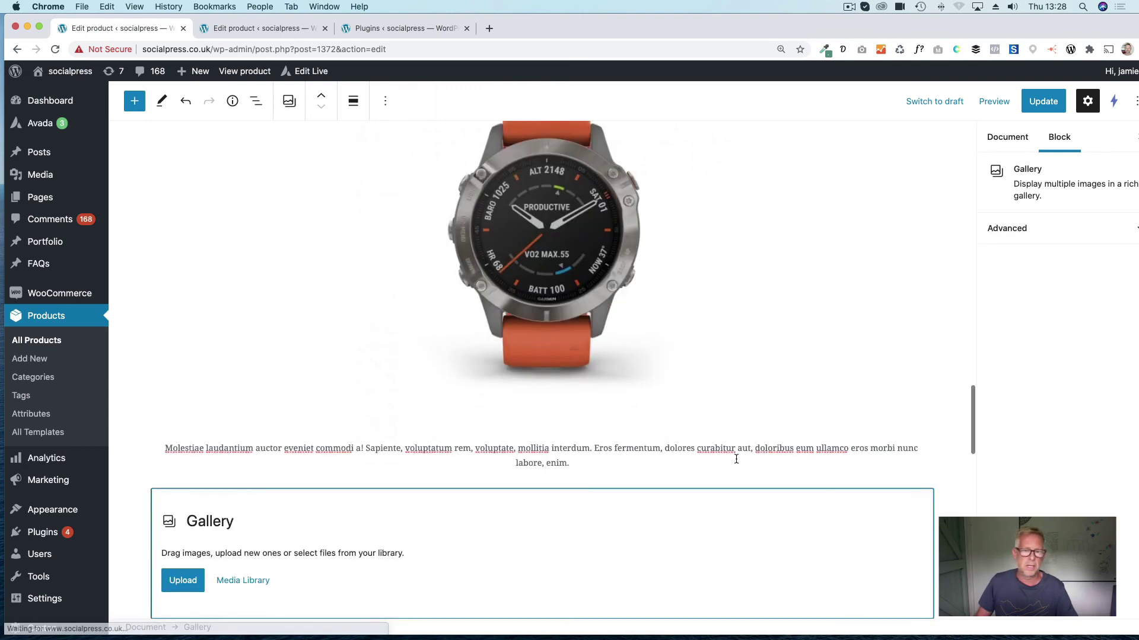
left_click(264, 582)
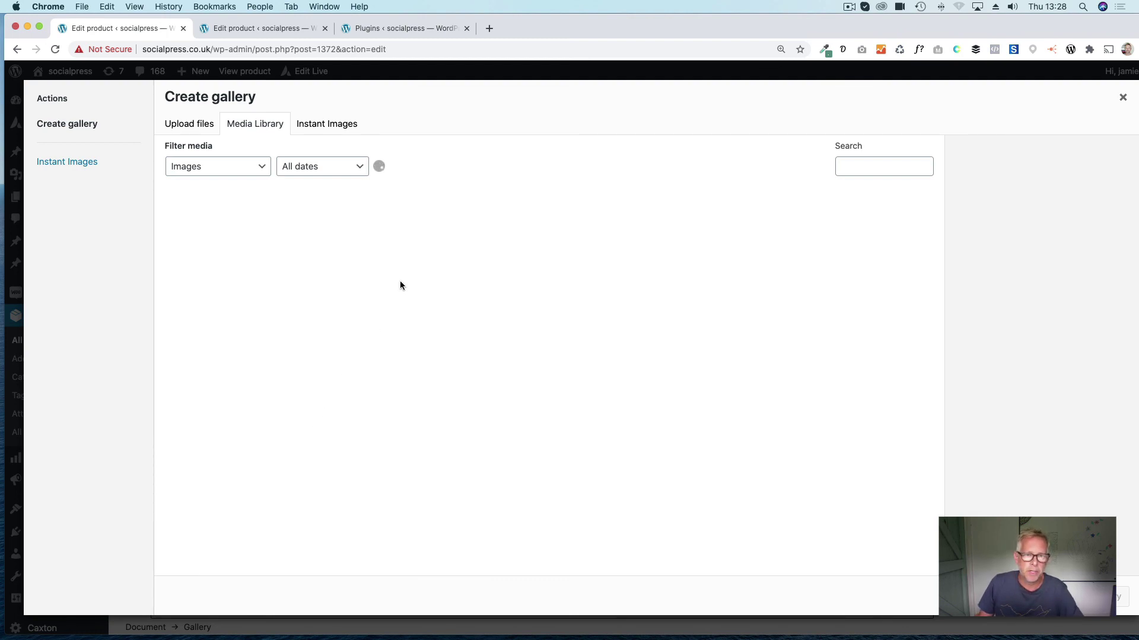
left_click(412, 319)
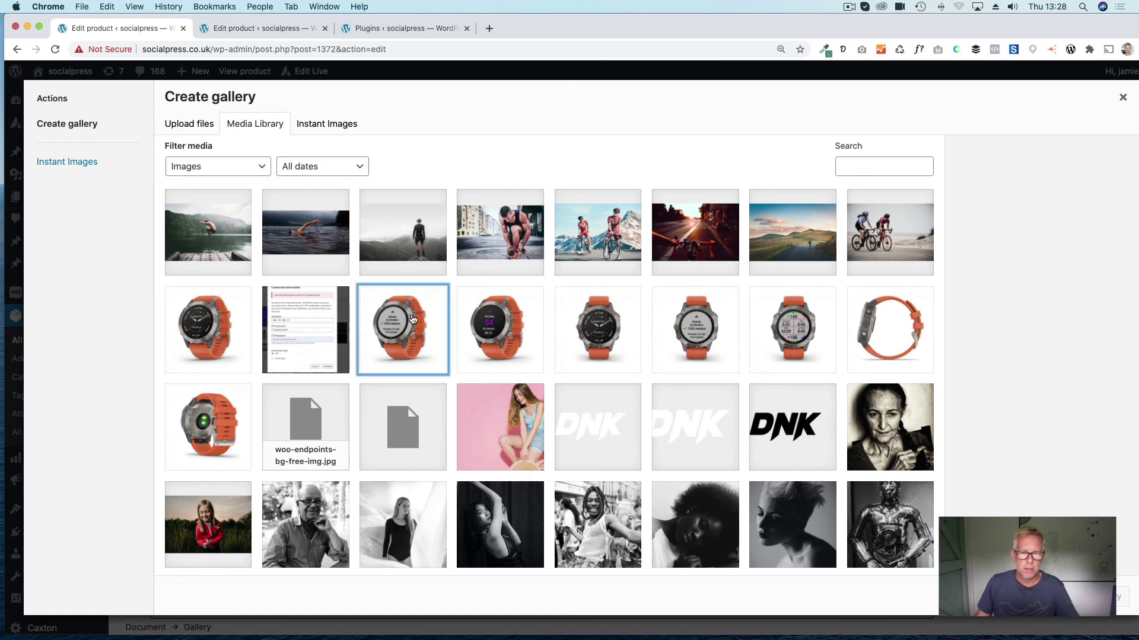
left_click(888, 330, "shift")
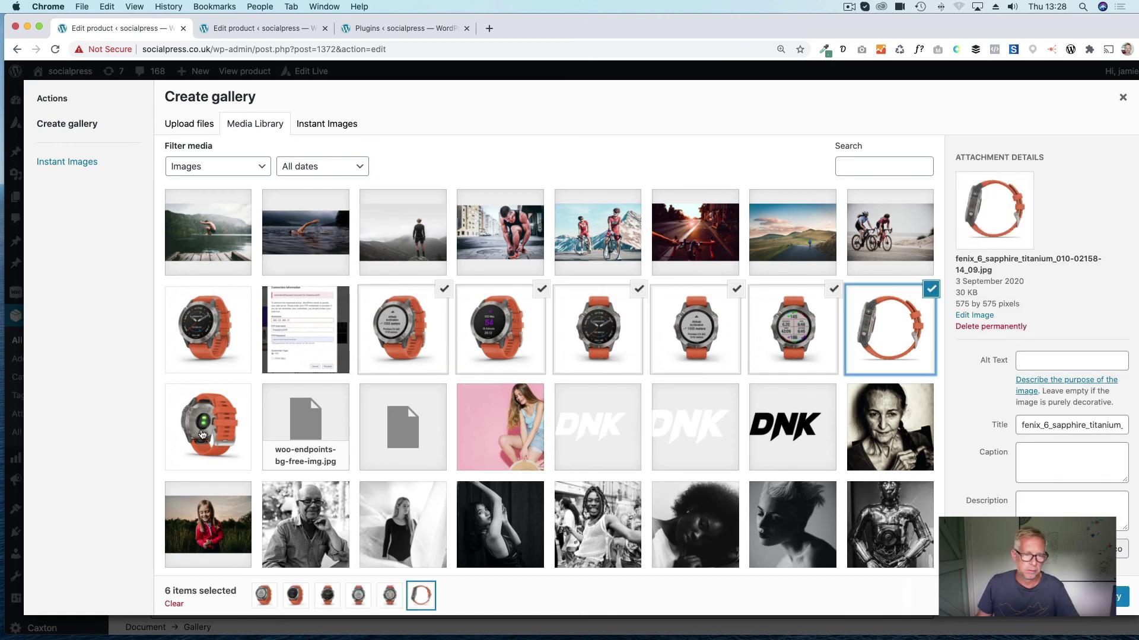
left_click(1120, 596)
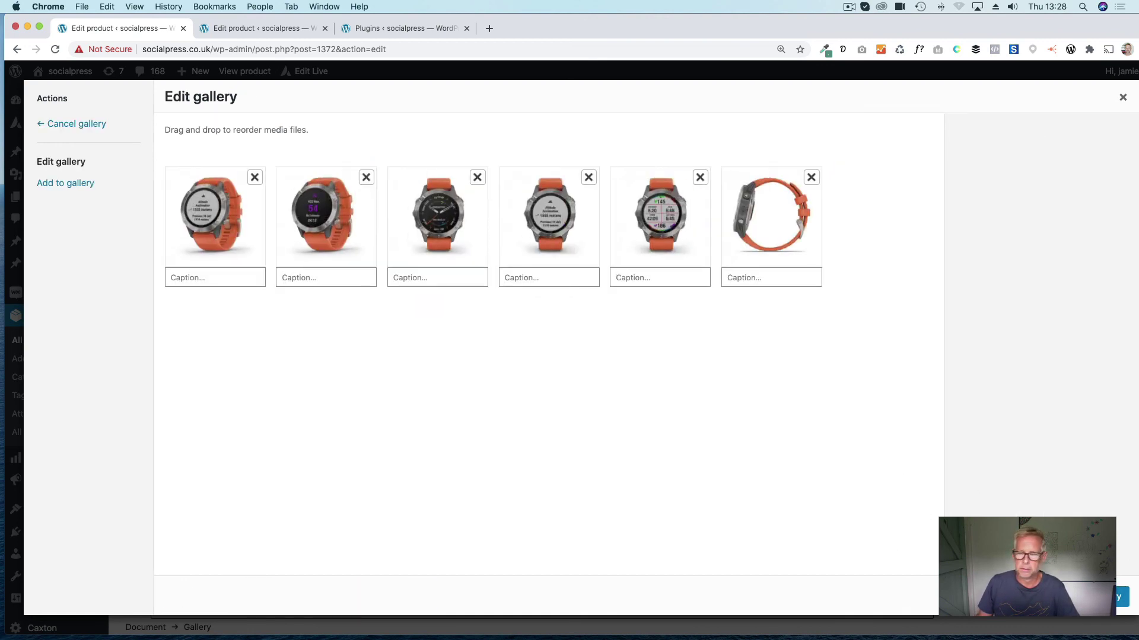
left_click(1120, 596)
Update the product with the new image and gallery and view its live page.
scroll(741, 497, "down", 10)
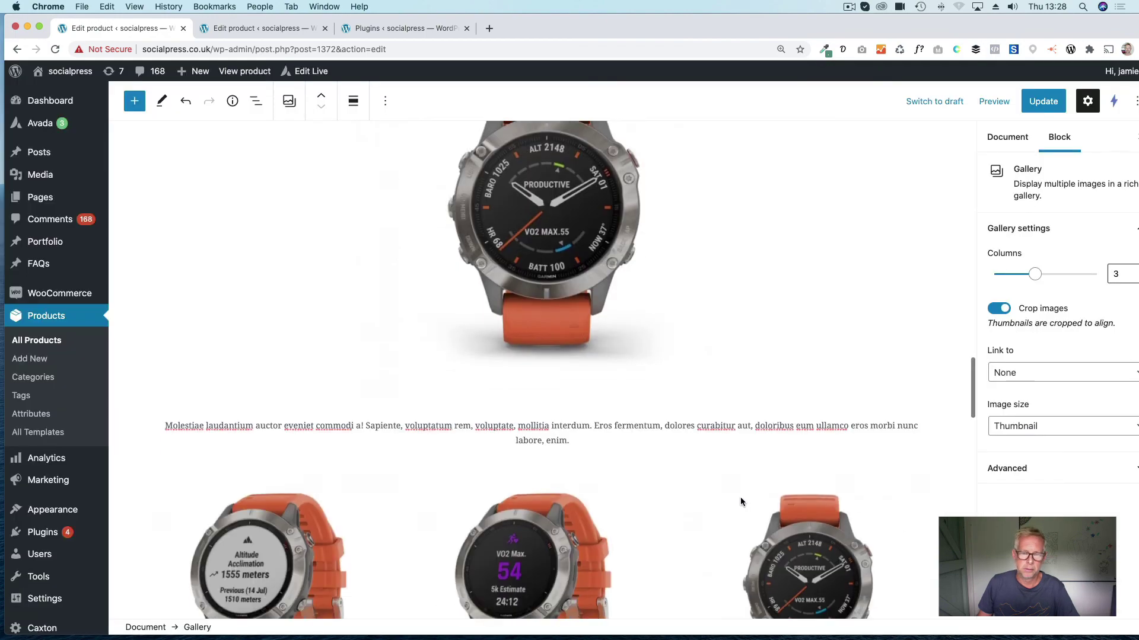
scroll(746, 501, "up", 5)
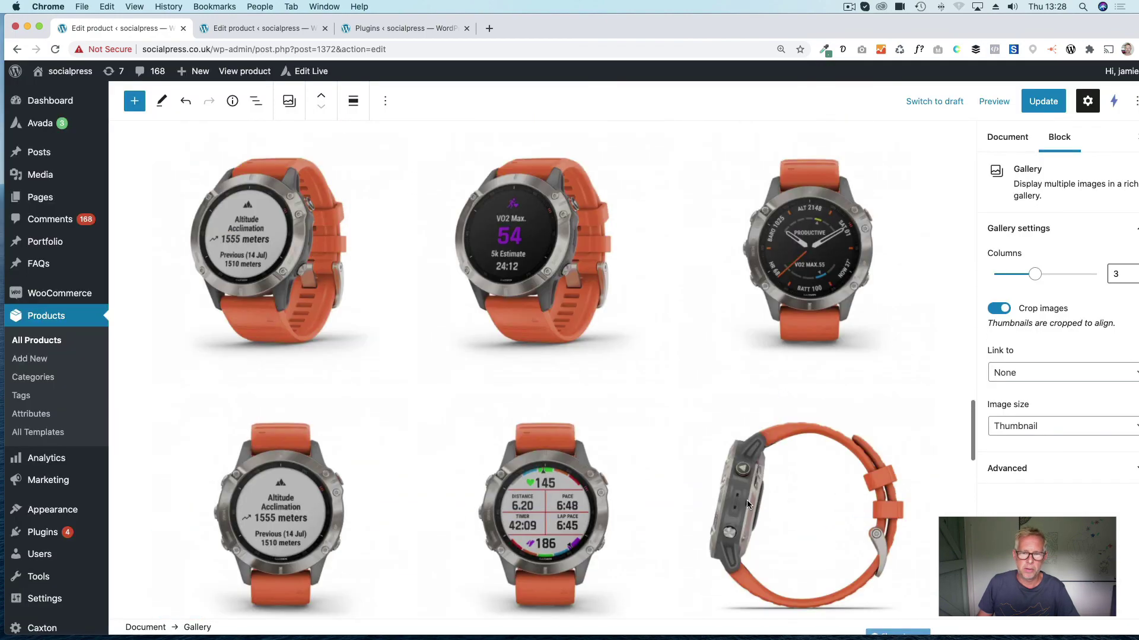
scroll(765, 498, "up", 10)
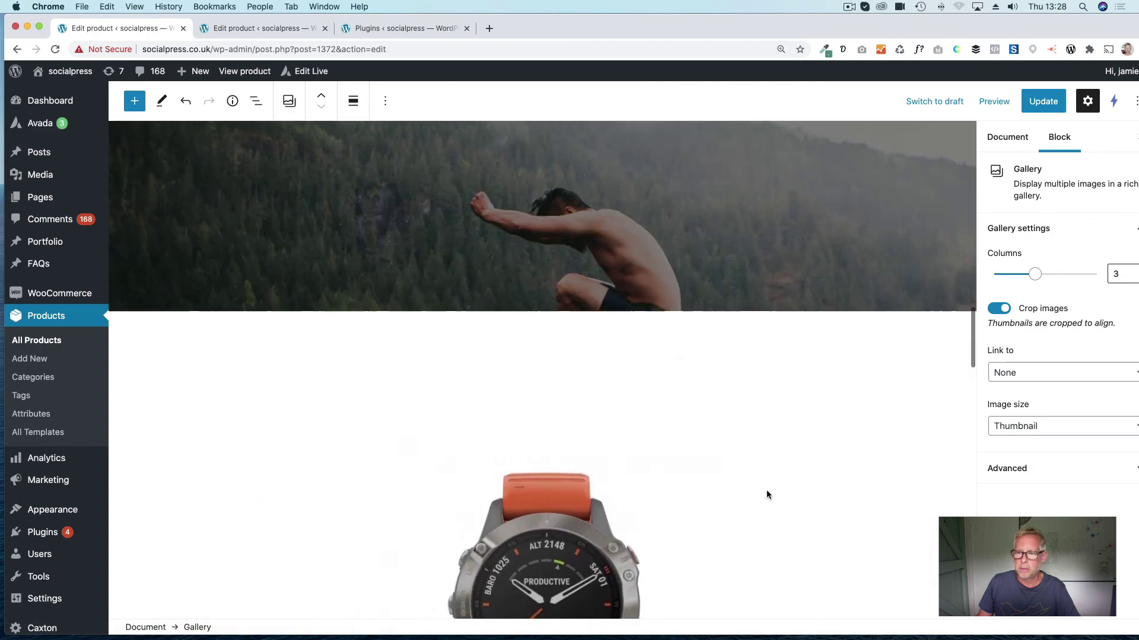
scroll(771, 497, "up", 10)
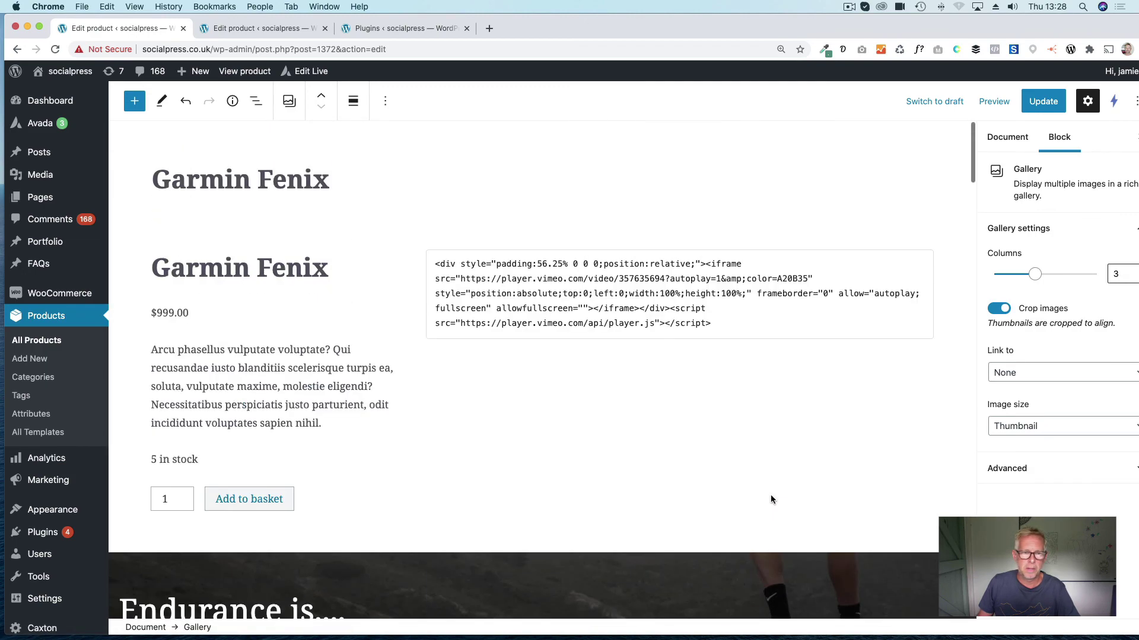
left_click(1043, 102)
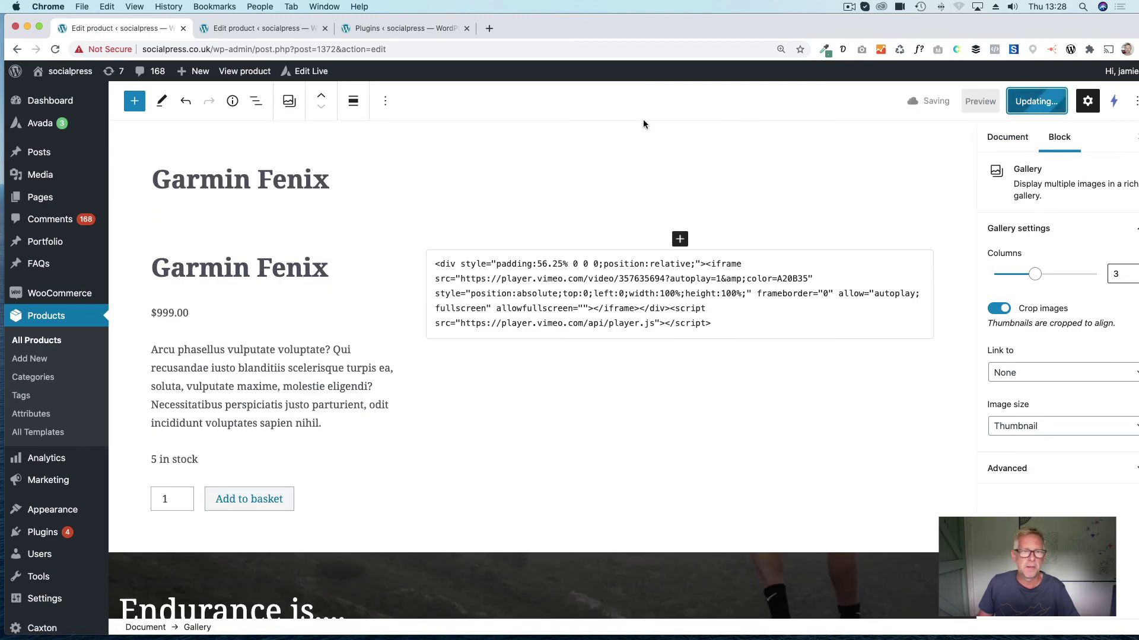
left_click(245, 72)
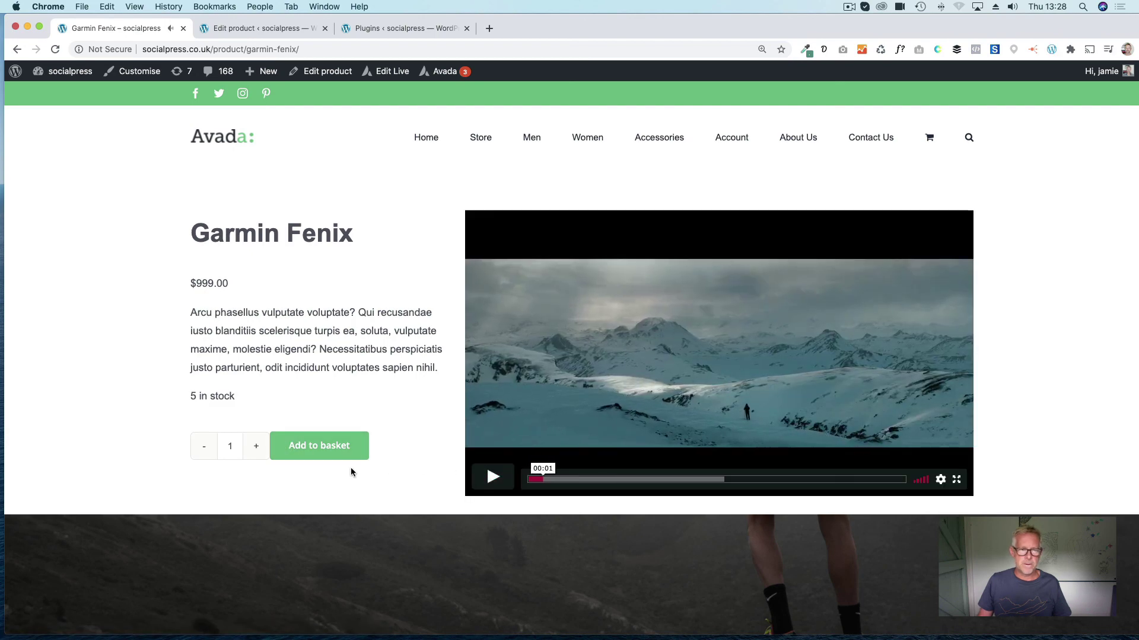
Review the whole live product page, from the video through the covers and divider to the watch gallery.
scroll(351, 471, "down", 5)
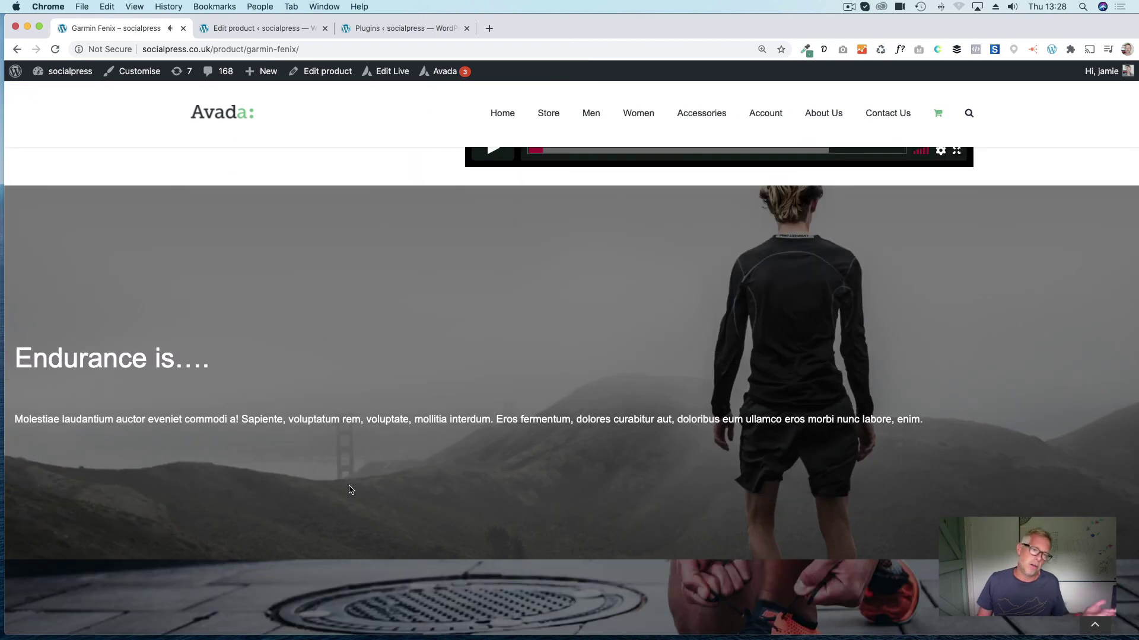
scroll(351, 489, "down", 3)
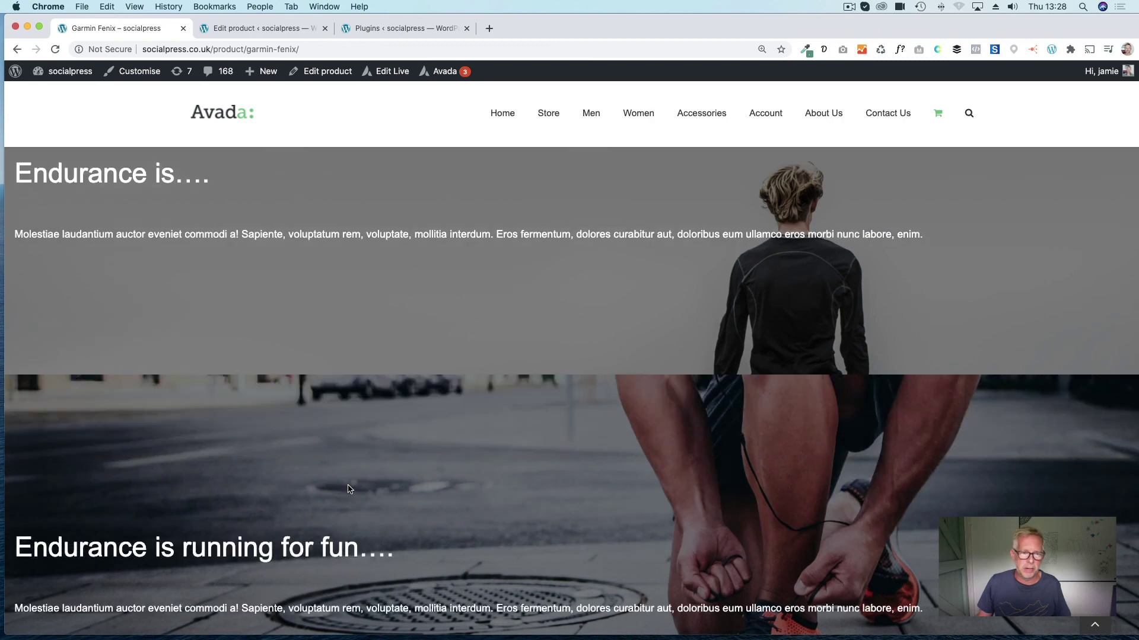
scroll(350, 489, "down", 8)
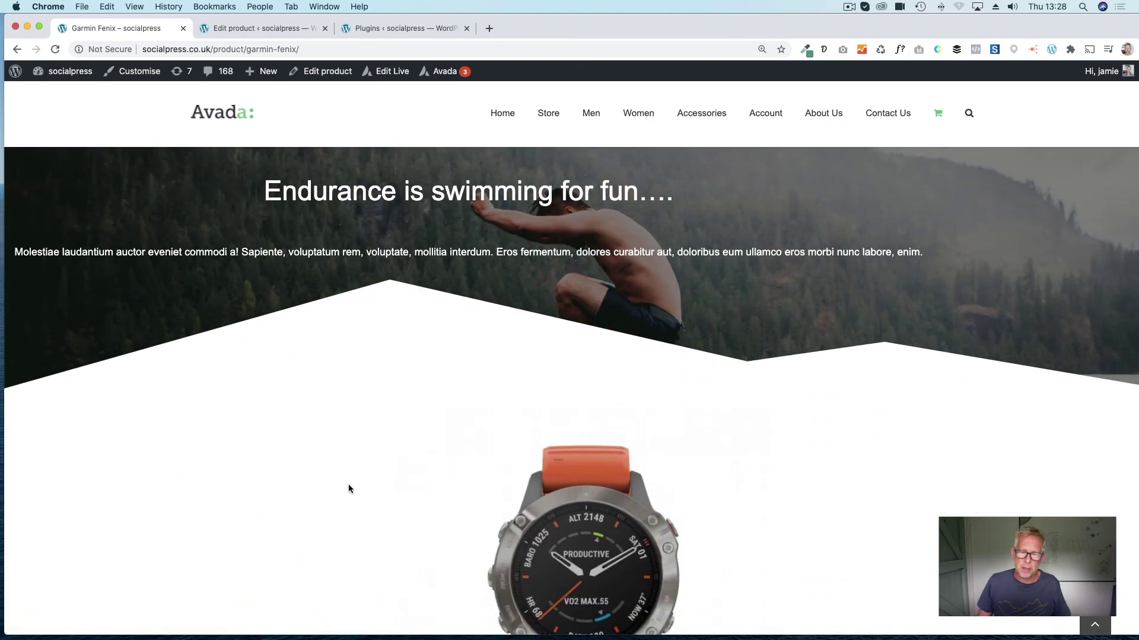
scroll(348, 489, "down", 15)
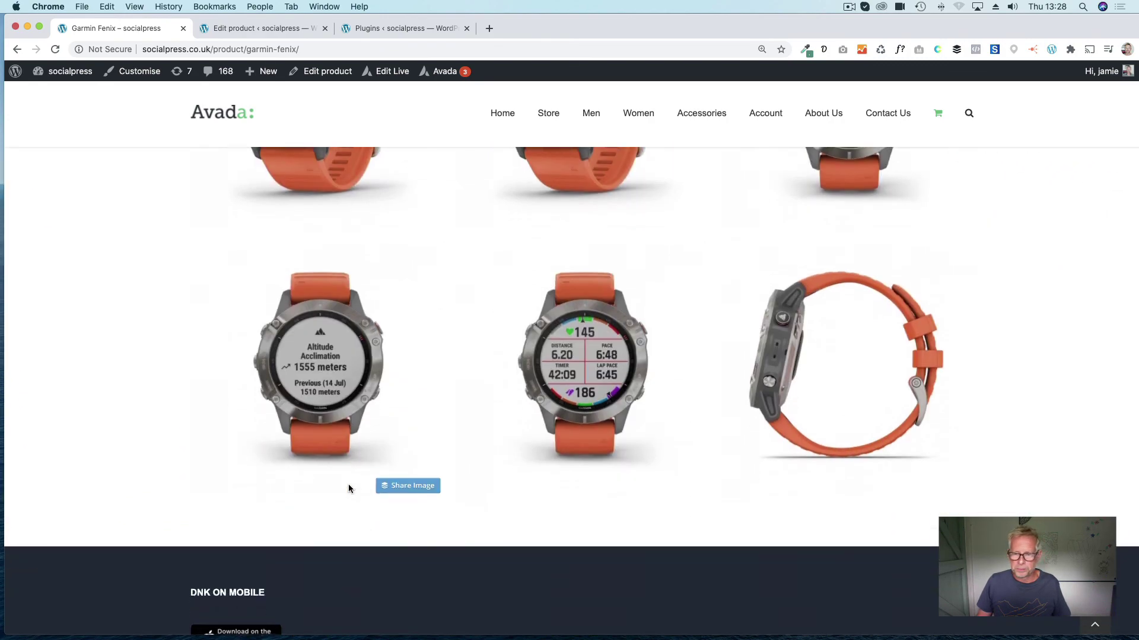
scroll(348, 488, "down", 3)
scroll(350, 437, "up", 15)
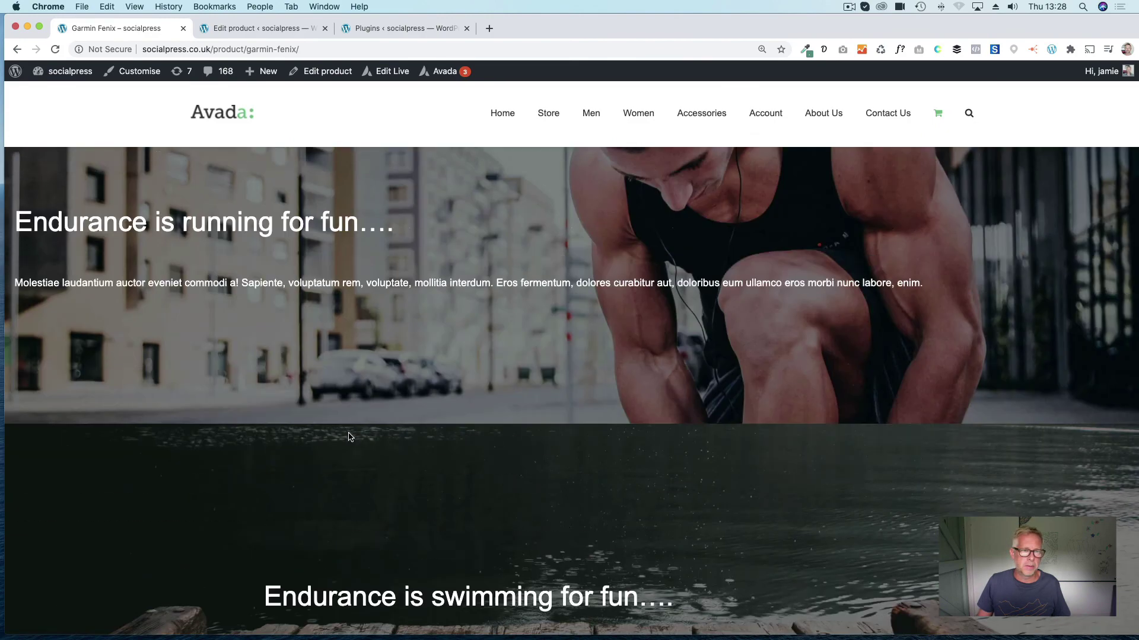
scroll(350, 437, "up", 8)
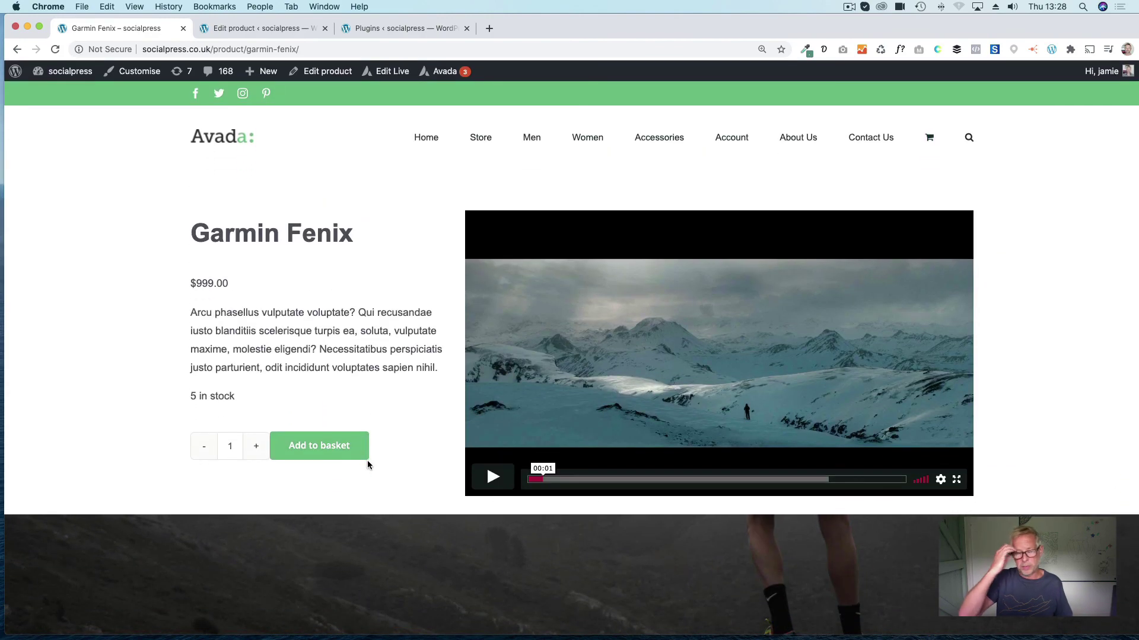